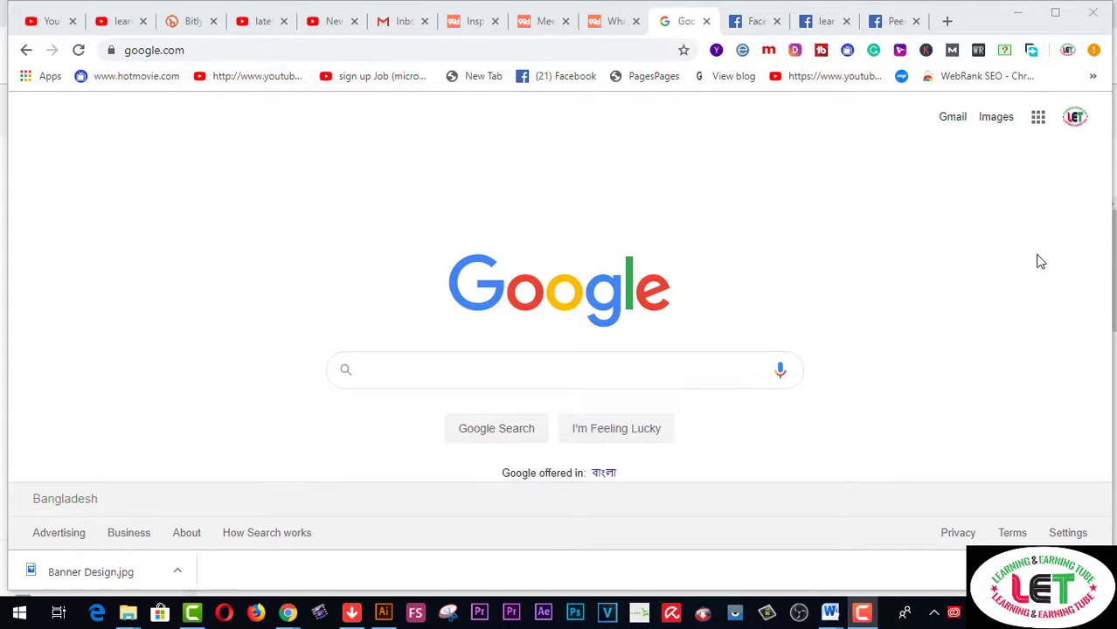
# Step: Browse the learning & earning tube channel's playlists, such as Earning Tricks & Tips
pyautogui.click(122, 21)
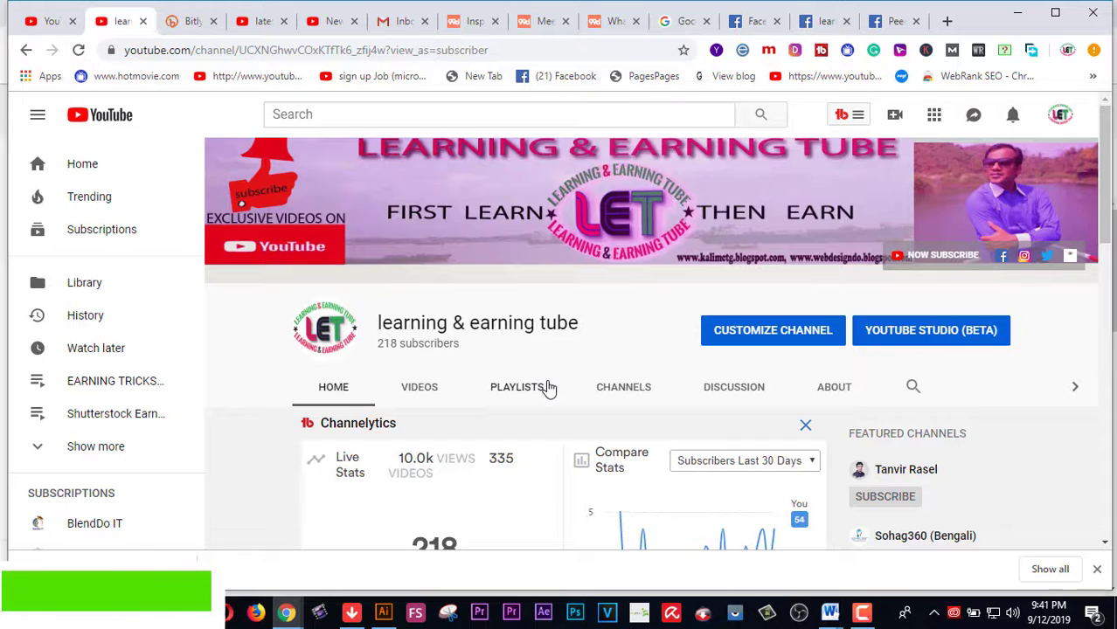
pyautogui.scroll(-1, 557, 410)
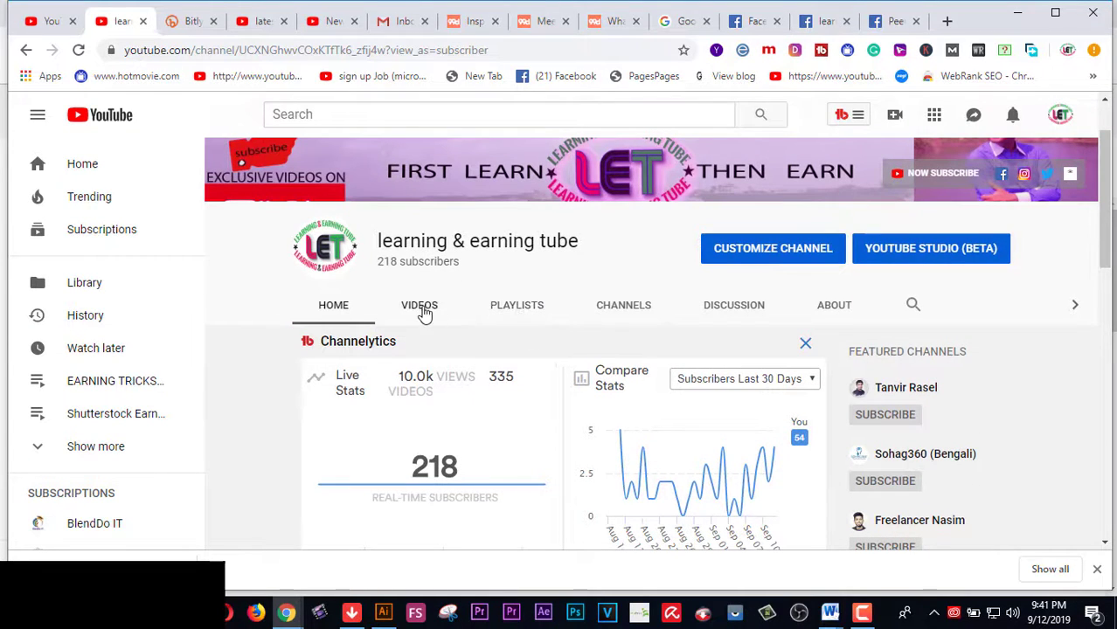
pyautogui.click(518, 317)
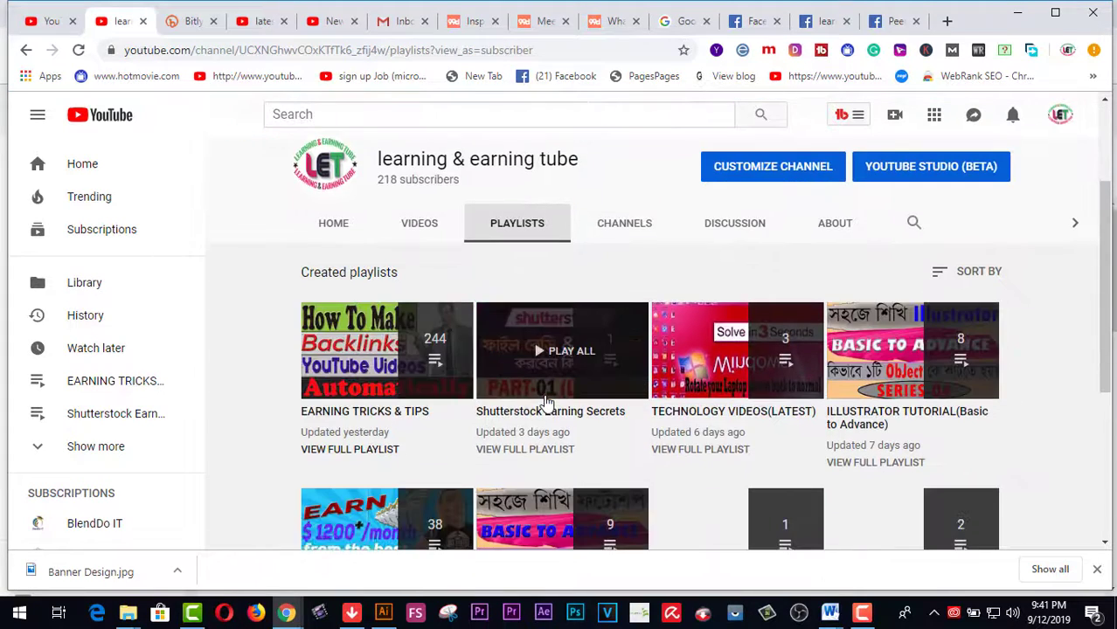
pyautogui.scroll(-1, 545, 400)
pyautogui.scroll(-1, 545, 400)
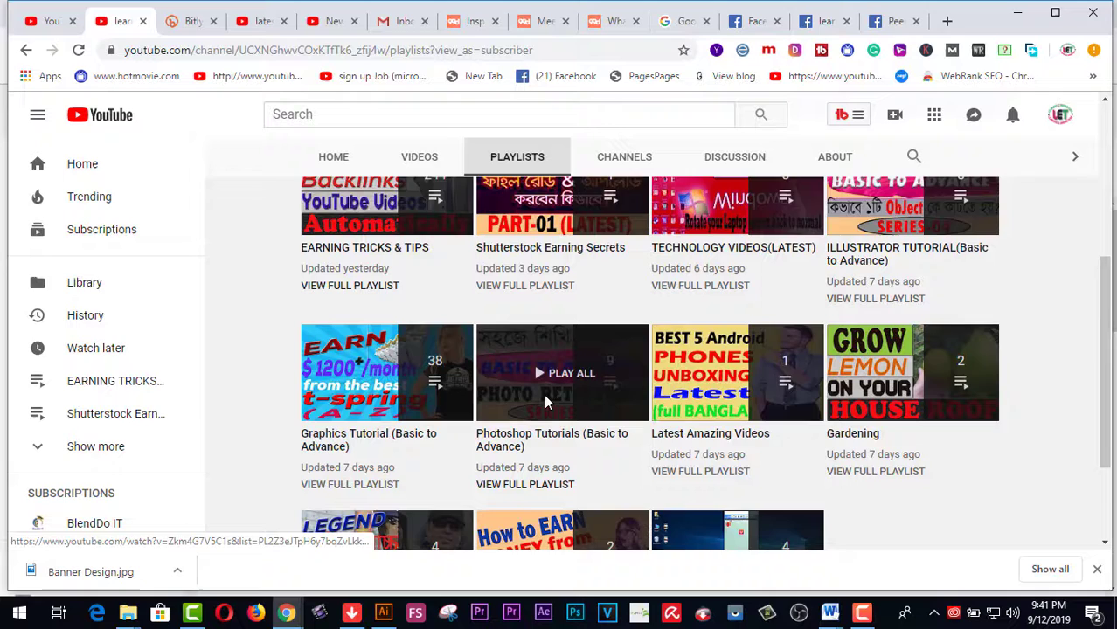
pyautogui.scroll(-1, 546, 401)
pyautogui.scroll(3, 546, 400)
pyautogui.scroll(2, 545, 401)
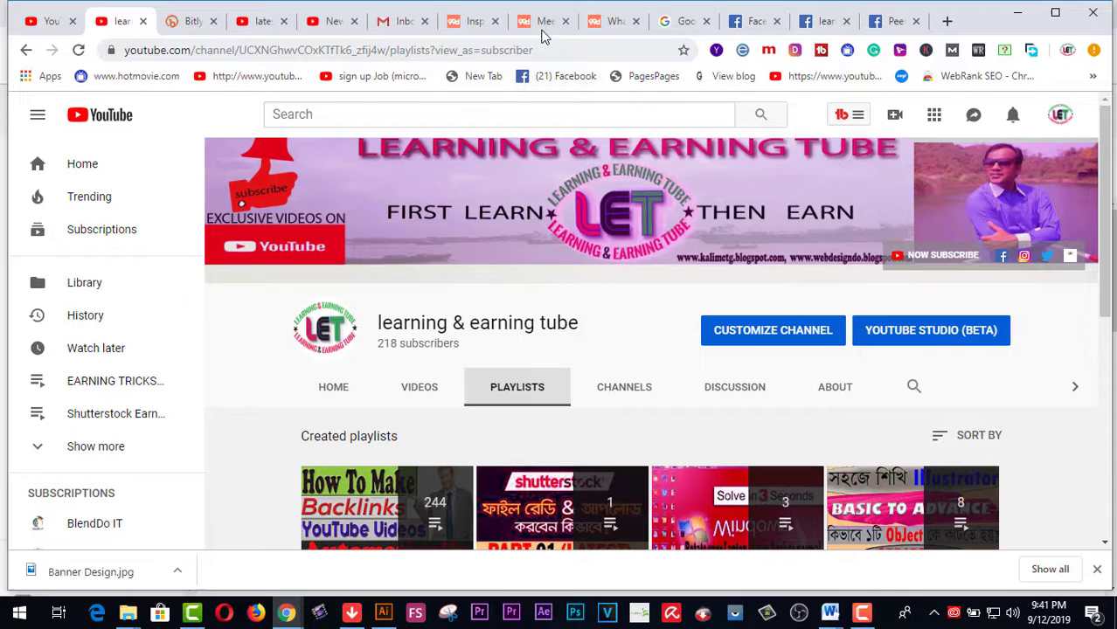
# Step: Run a Google search for '99 design'
pyautogui.click(540, 23)
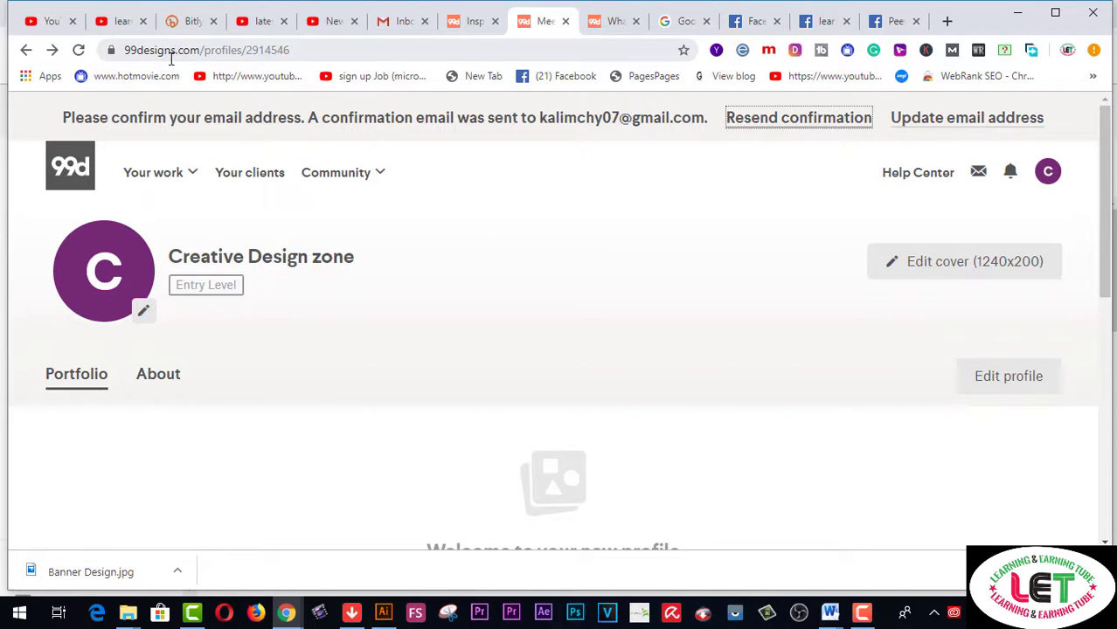
pyautogui.click(685, 21)
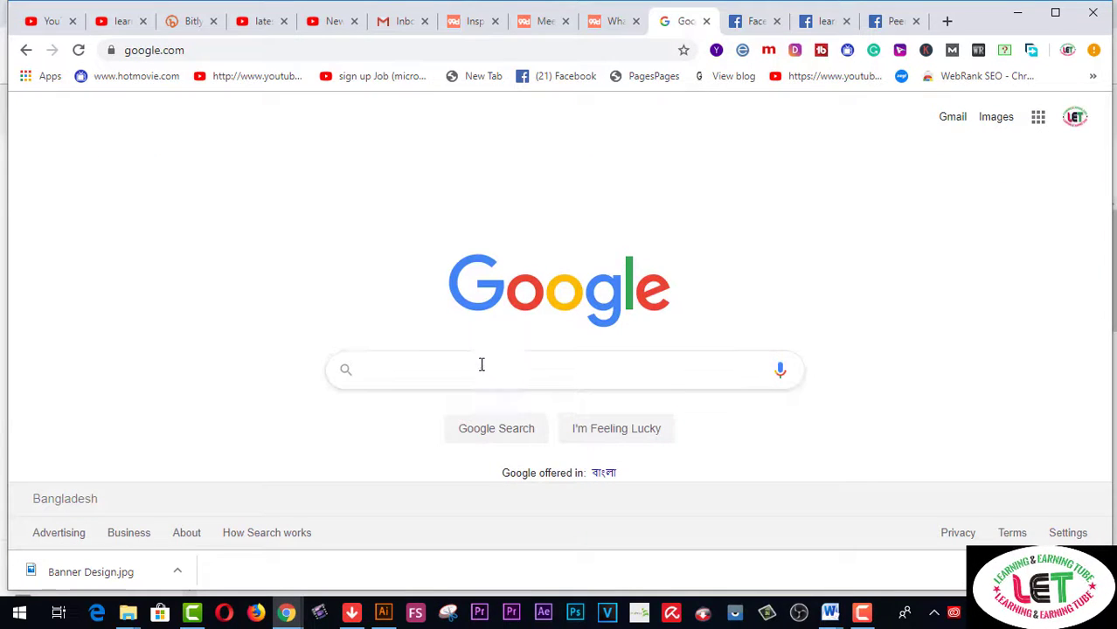
pyautogui.click(479, 367)
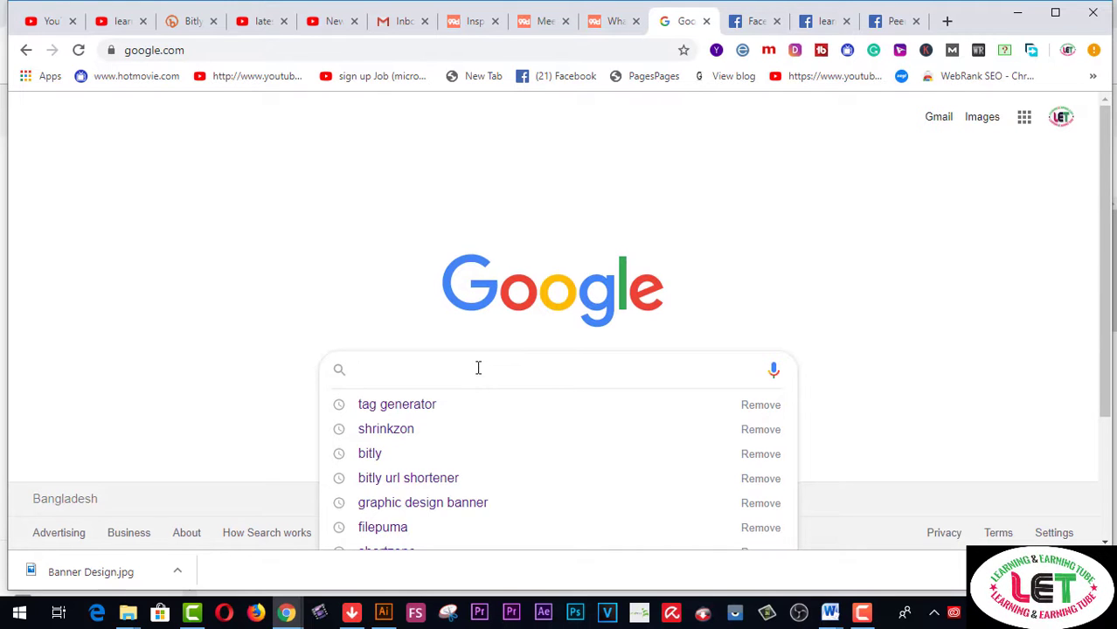
pyautogui.write('99')
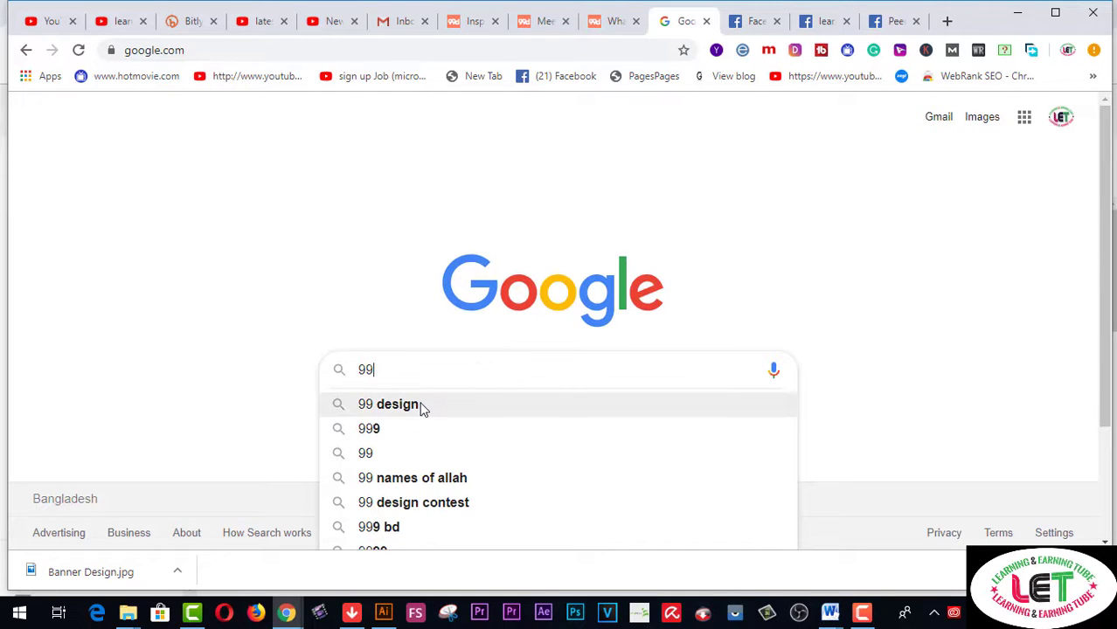
pyautogui.click(417, 404)
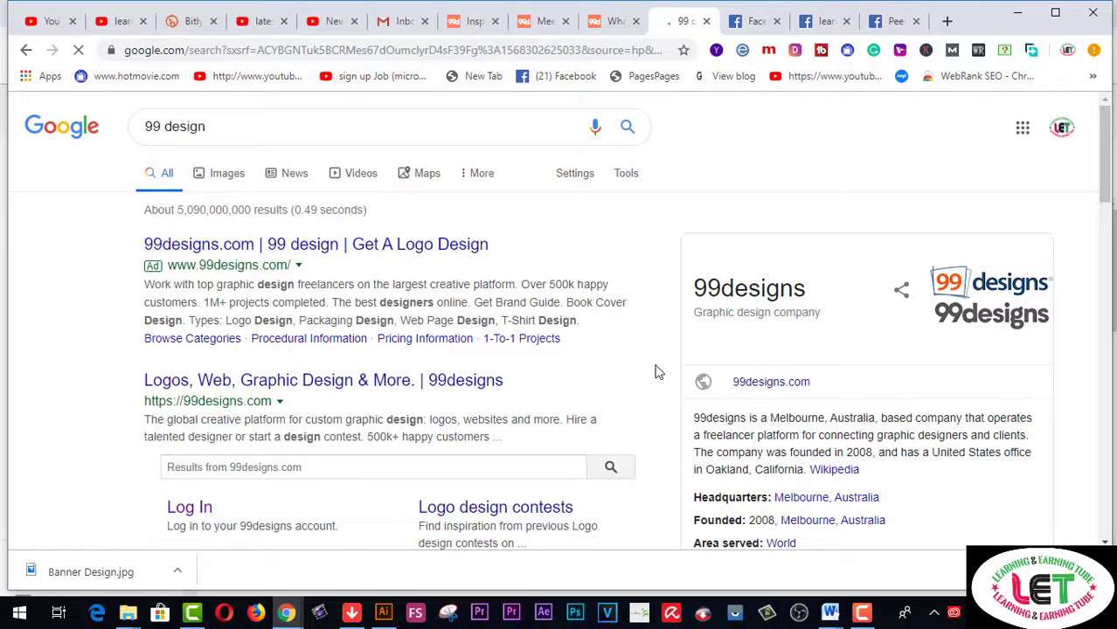
# Step: Open the first 99designs result in a new tab and view it
pyautogui.rightClick(425, 248)
pyautogui.click(456, 260)
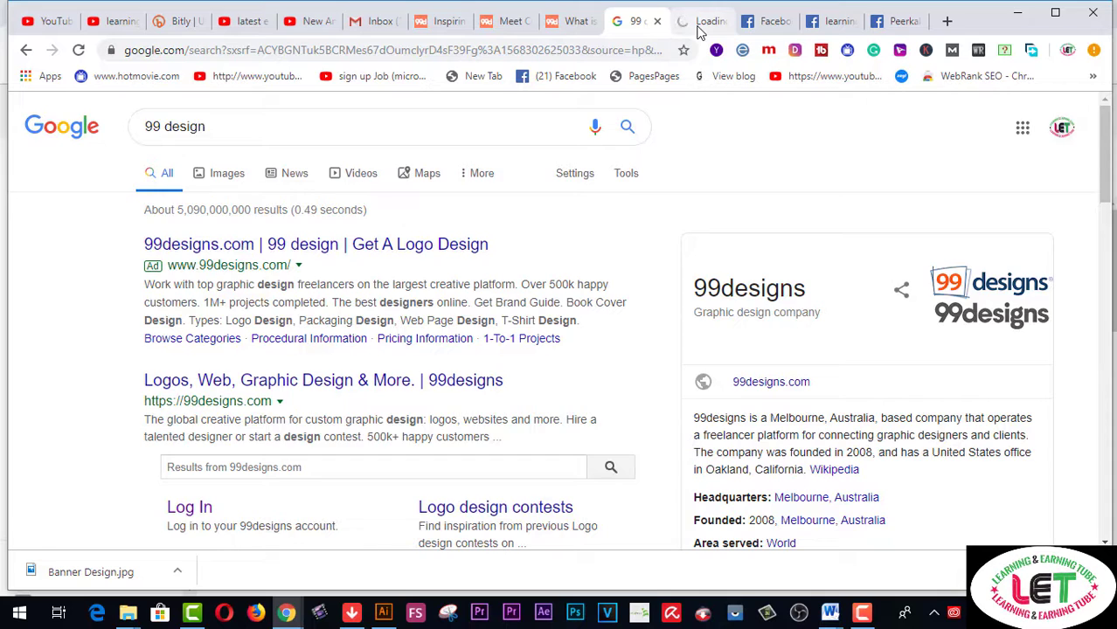
pyautogui.click(699, 26)
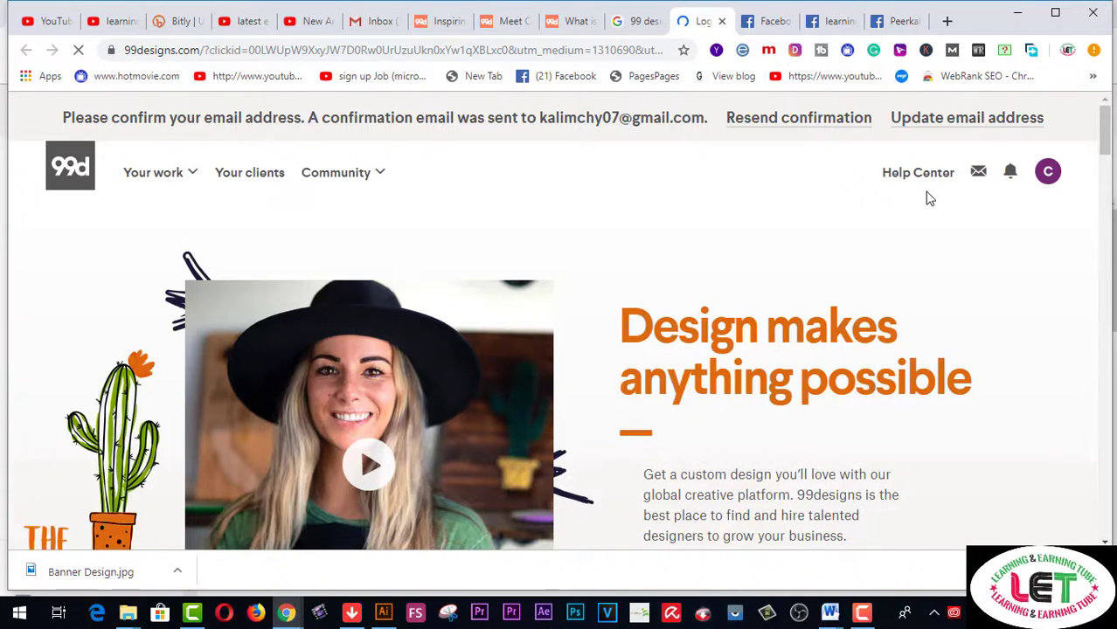
pyautogui.scroll(-1, 966, 279)
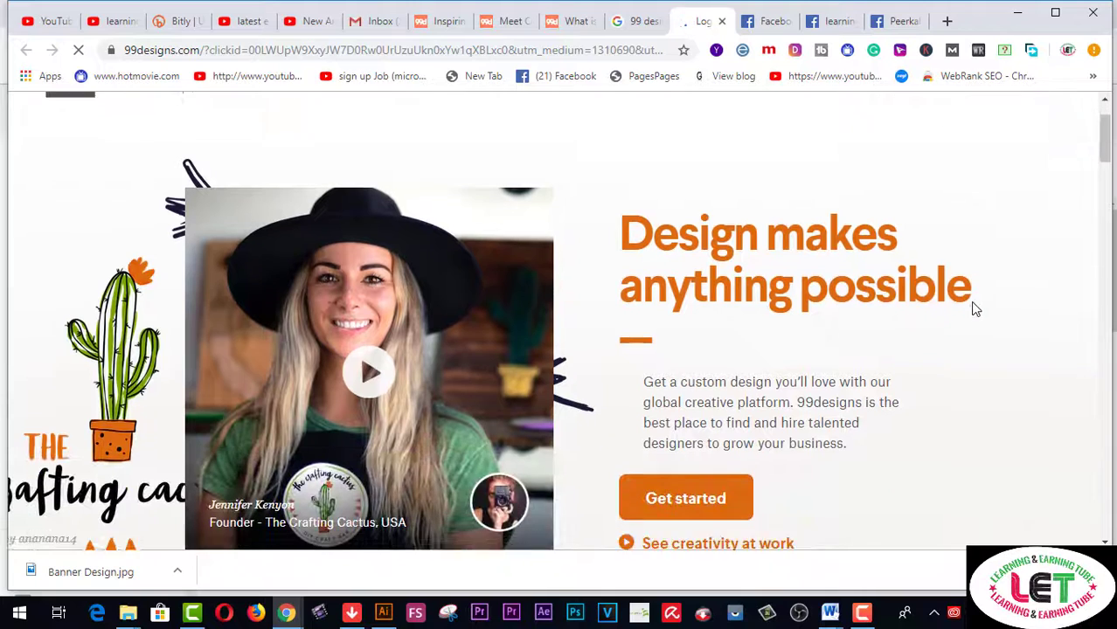
pyautogui.scroll(-1, 974, 307)
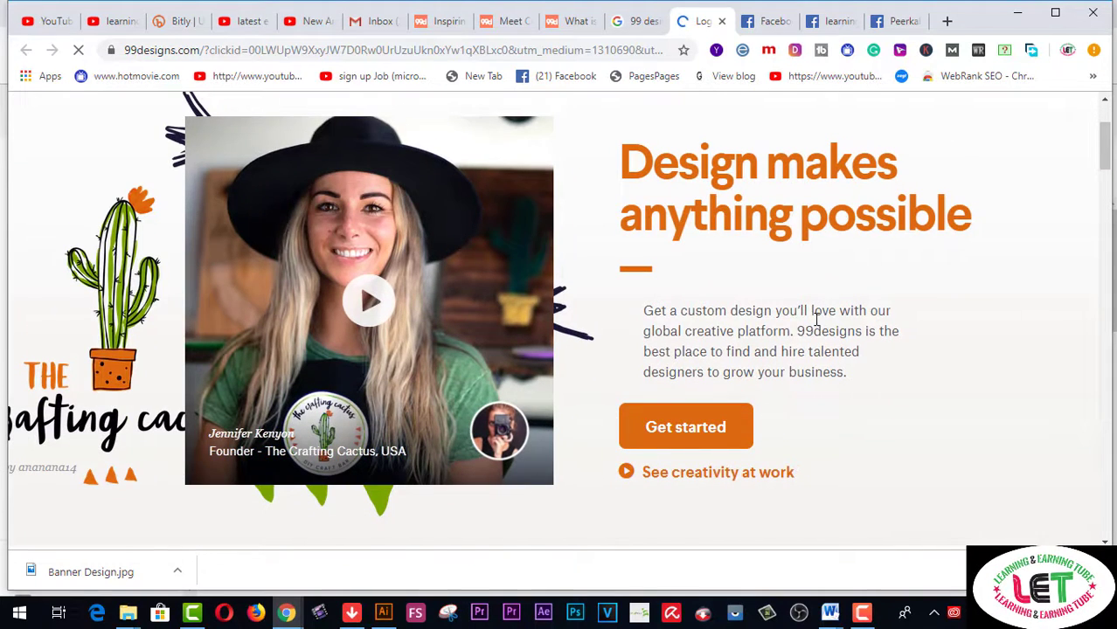
pyautogui.scroll(-1, 856, 382)
pyautogui.scroll(-2, 854, 378)
pyautogui.scroll(-2, 853, 373)
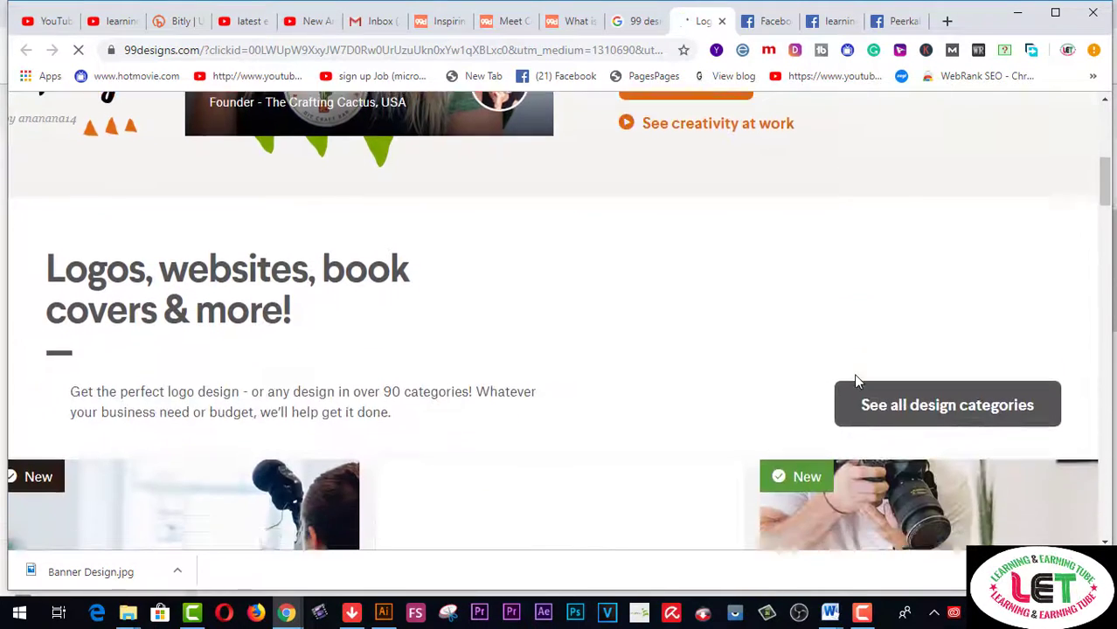
pyautogui.scroll(-2, 853, 373)
pyautogui.scroll(-2, 718, 402)
pyautogui.scroll(-4, 718, 402)
pyautogui.scroll(-3, 706, 399)
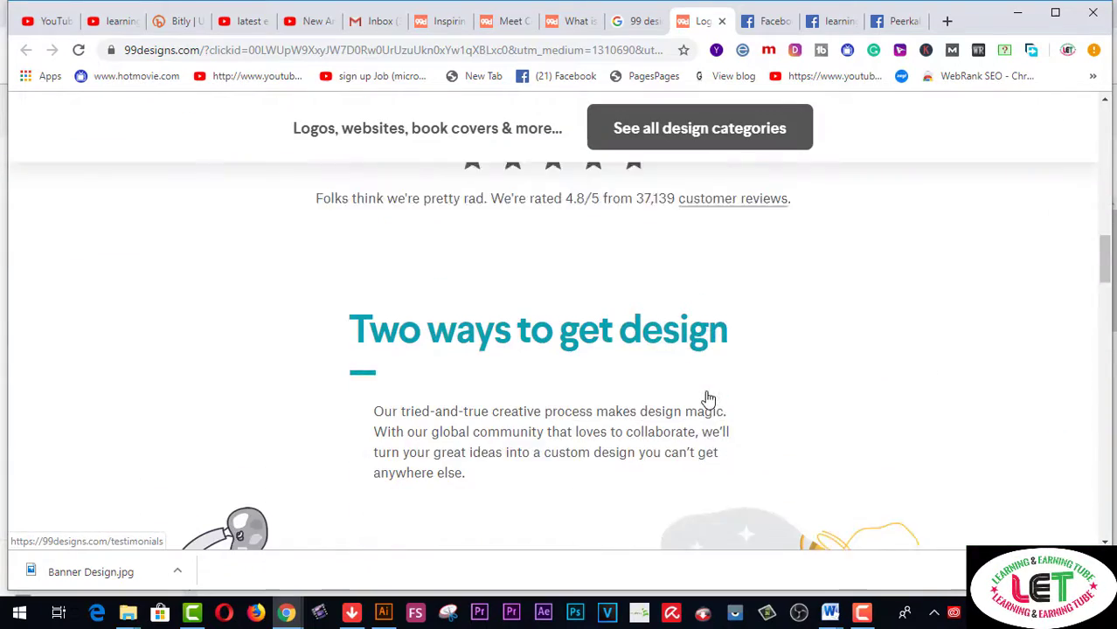
pyautogui.scroll(-1, 705, 399)
pyautogui.scroll(-1, 708, 398)
pyautogui.scroll(-2, 708, 398)
pyautogui.scroll(-2, 708, 398)
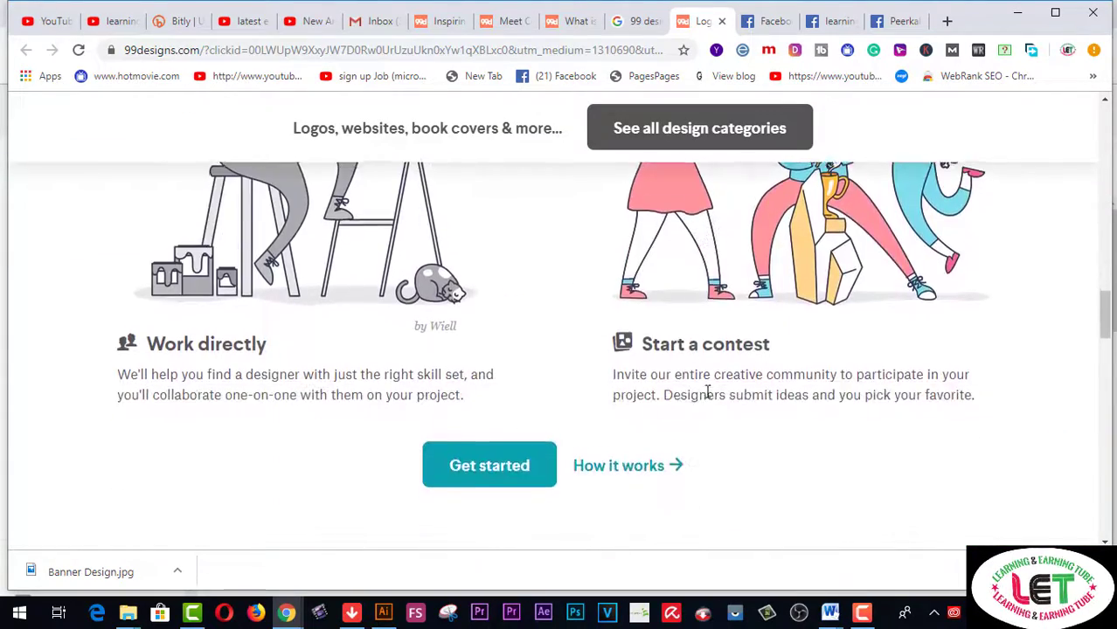
pyautogui.scroll(-2, 708, 398)
pyautogui.scroll(2, 708, 398)
pyautogui.scroll(1, 708, 399)
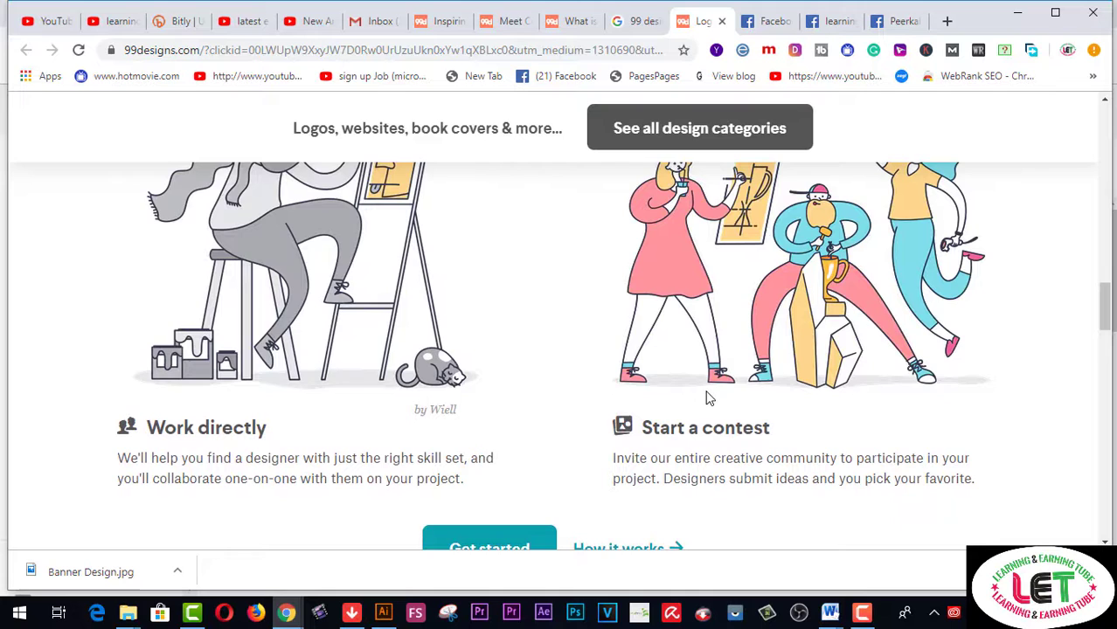
pyautogui.scroll(2, 712, 402)
pyautogui.scroll(-1, 712, 402)
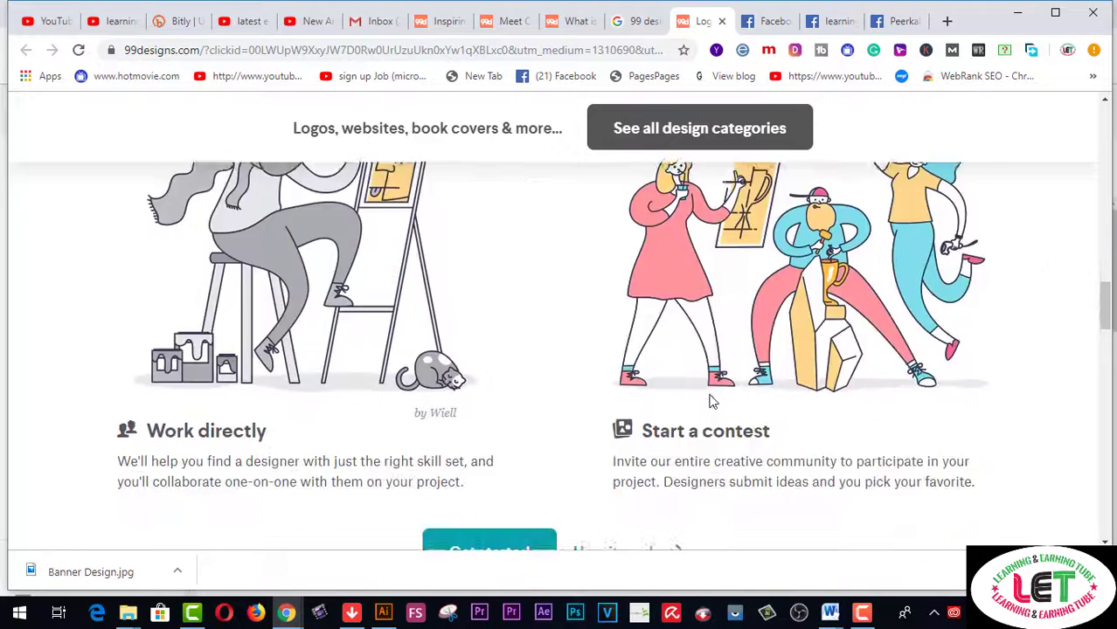
pyautogui.scroll(-2, 709, 399)
pyautogui.scroll(-2, 713, 402)
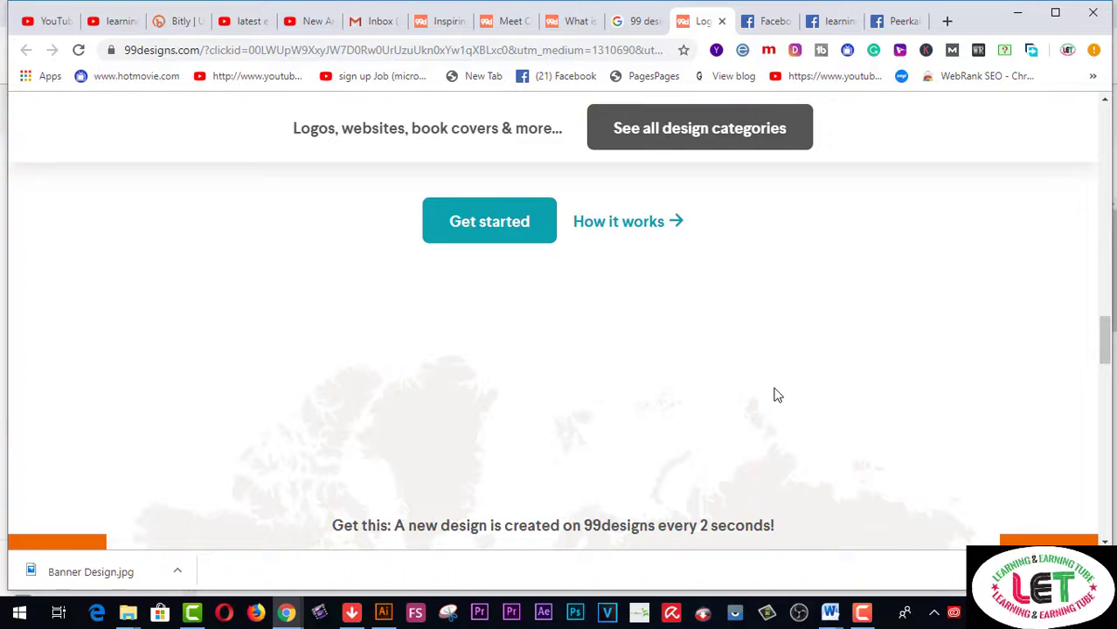
# Step: Glance at the Browse contests page, then return to the designer profile
pyautogui.click(450, 24)
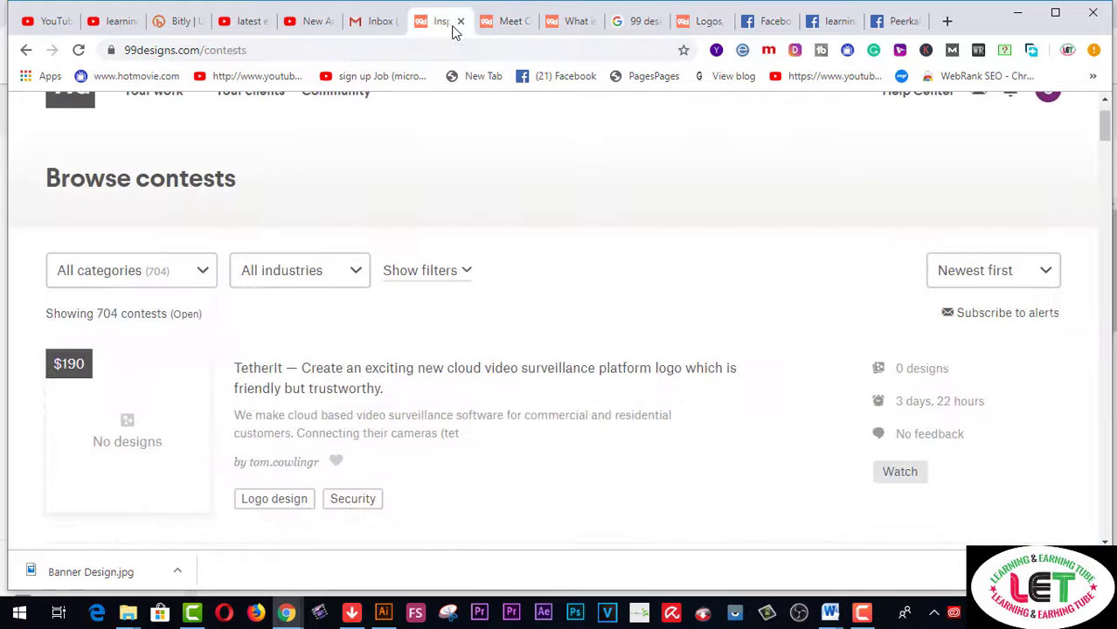
pyautogui.click(521, 30)
pyautogui.scroll(-1, 687, 404)
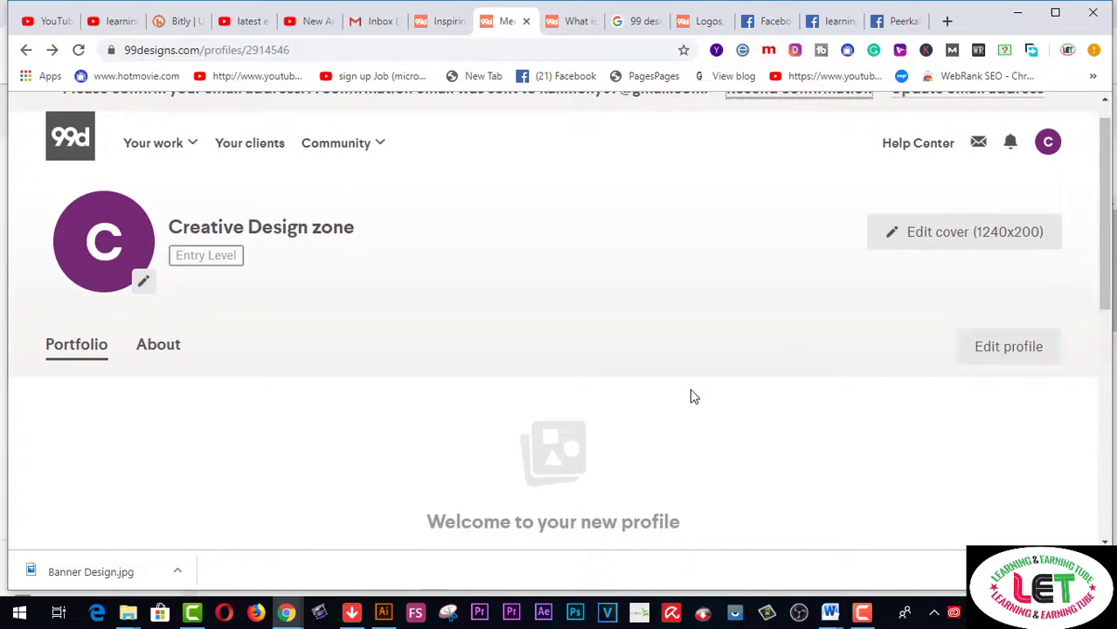
pyautogui.scroll(1, 690, 397)
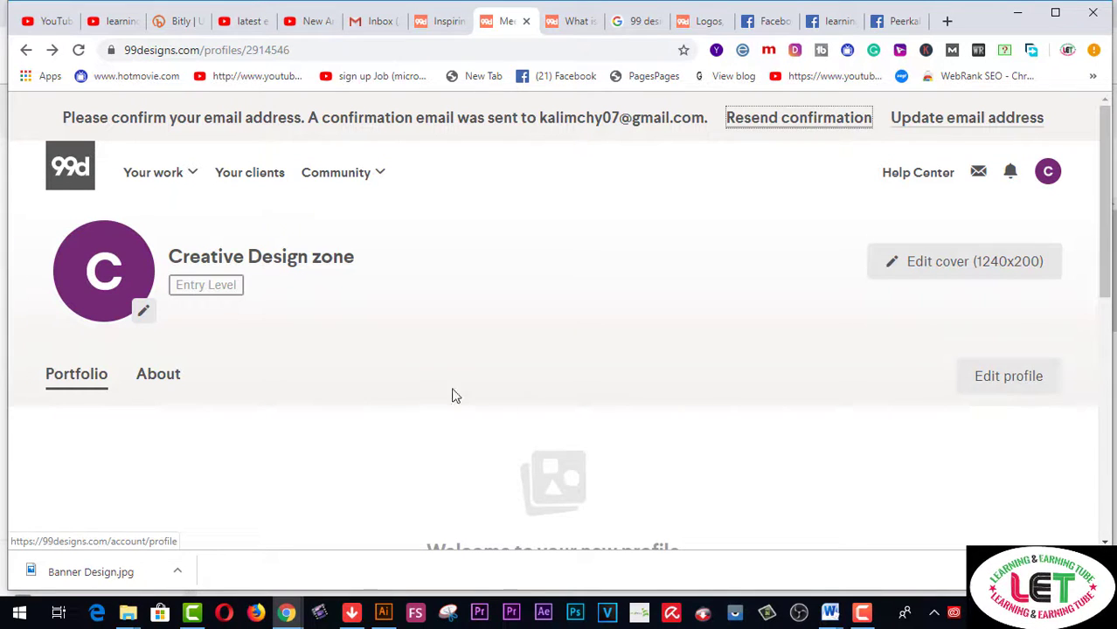
# Step: Show the About section of the Creative Design zone profile
pyautogui.click(164, 381)
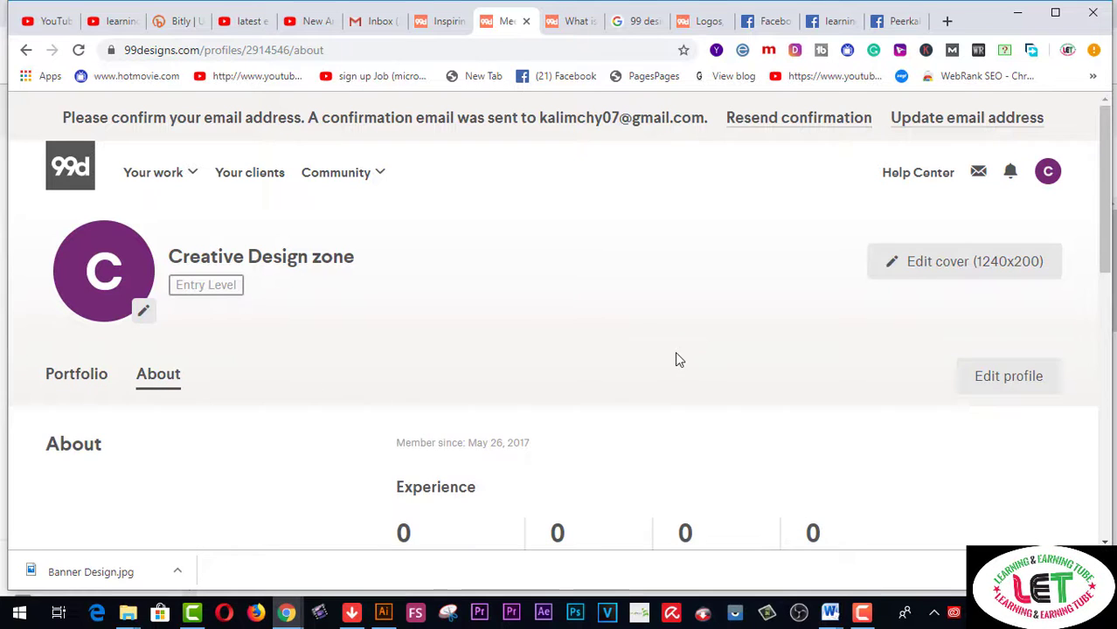
pyautogui.scroll(-1, 676, 354)
pyautogui.scroll(-1, 676, 354)
pyautogui.scroll(2, 675, 354)
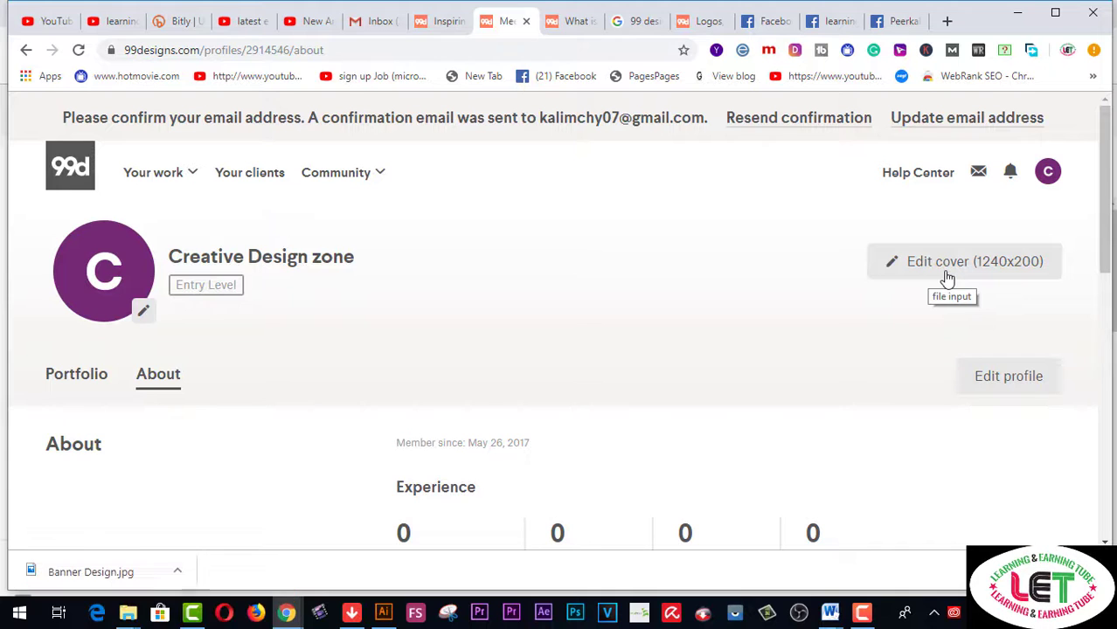
# Step: Search the Edit cover file picker for the Creative Design Zone cover, then view it in Illustrator
pyautogui.click(947, 278)
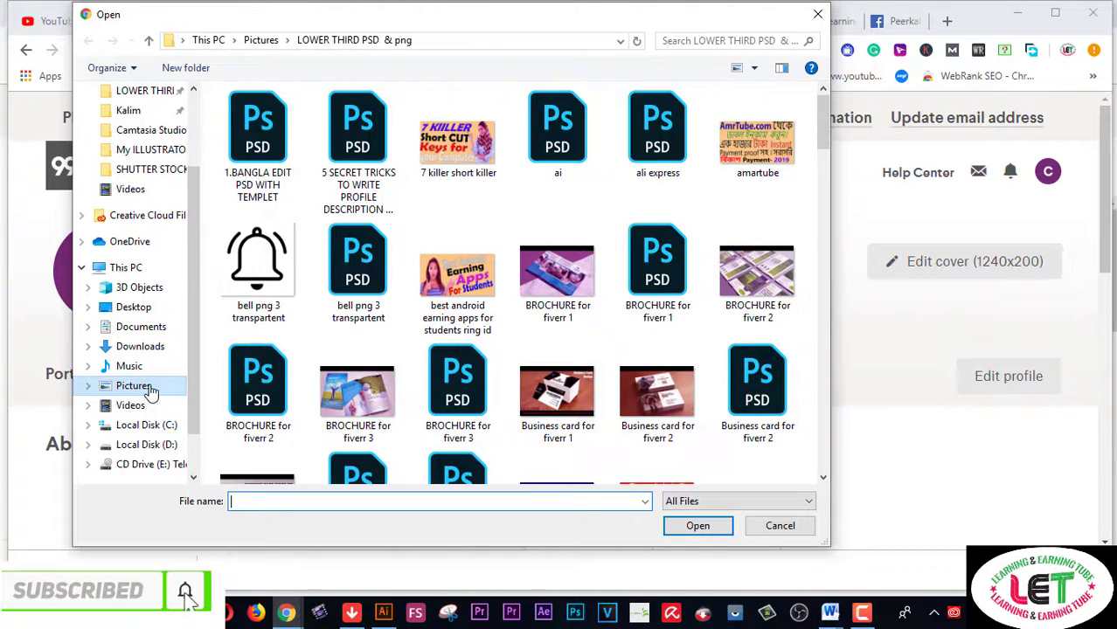
pyautogui.click(724, 39)
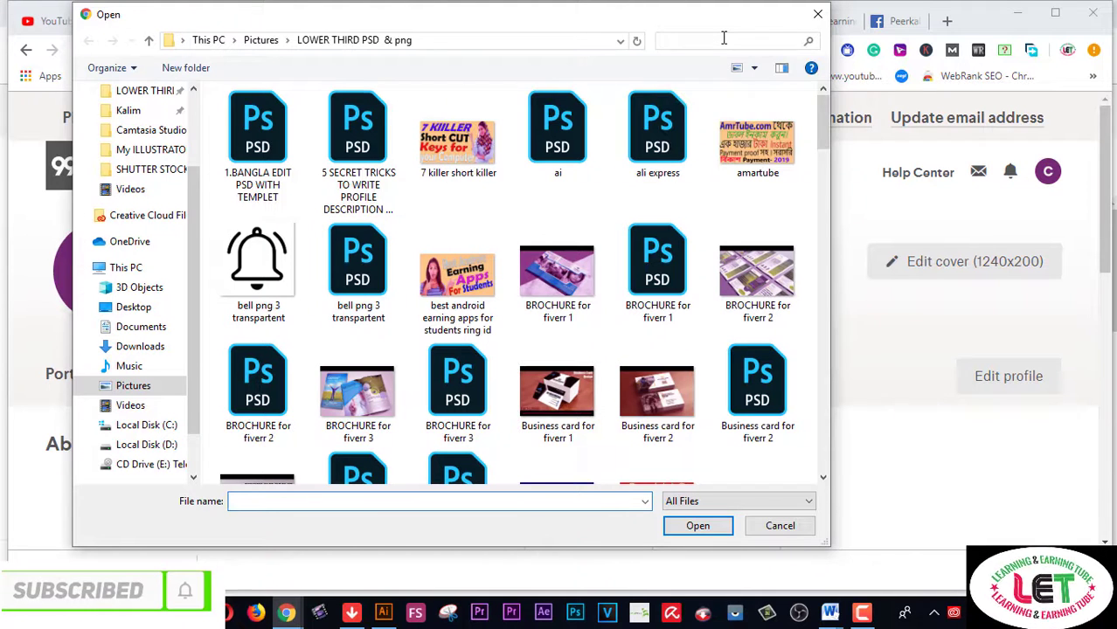
pyautogui.write('cre')
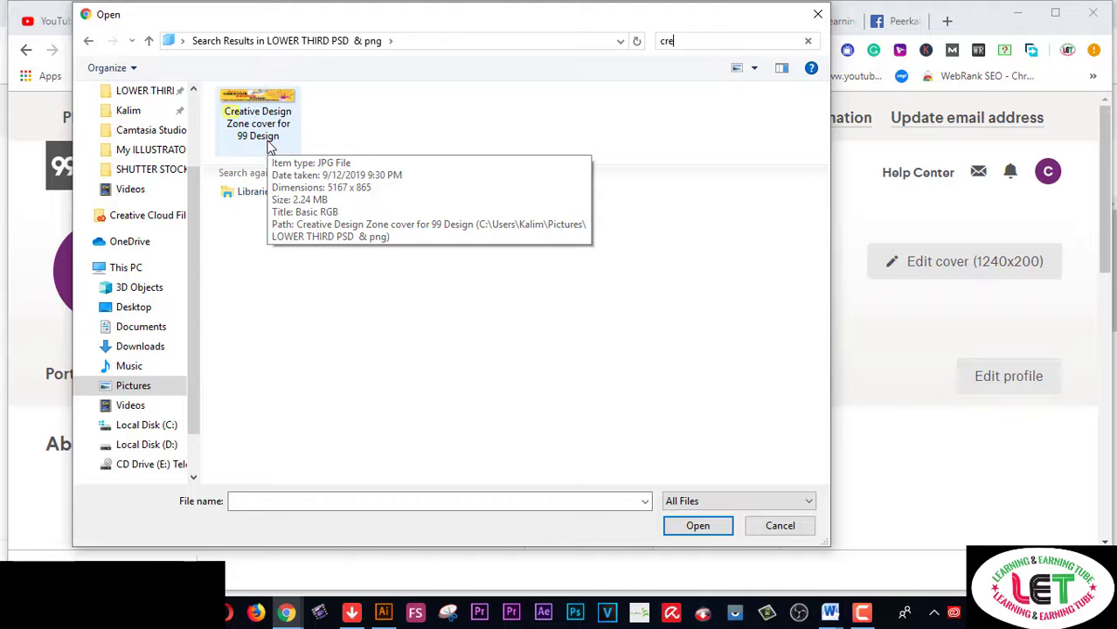
pyautogui.click(383, 611)
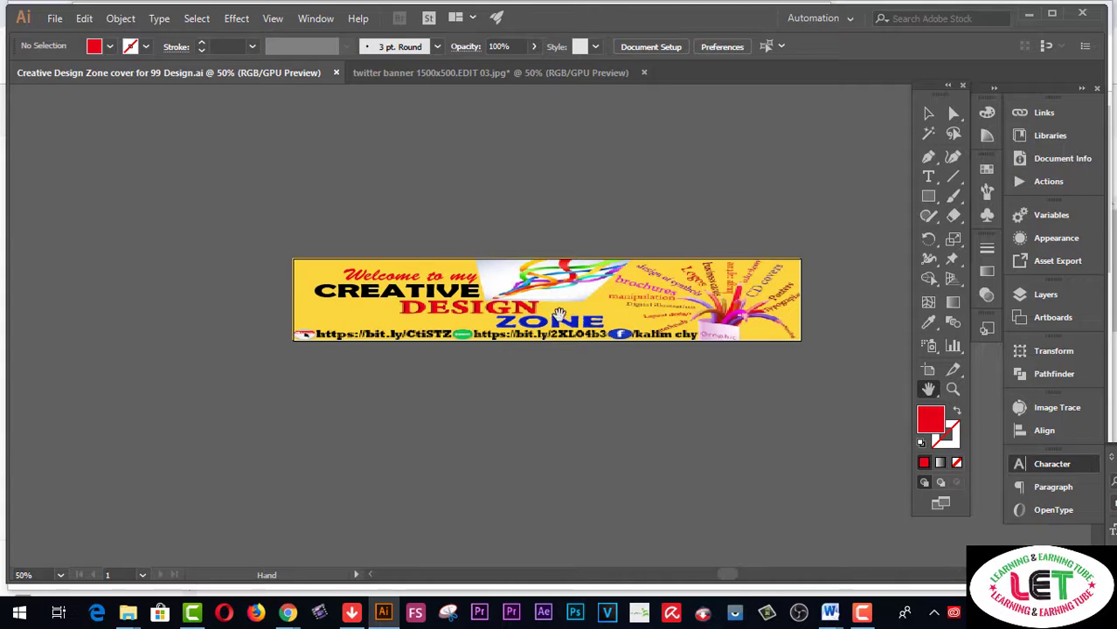
# Step: Zoom the banner to 100% and pan it, then minimize Illustrator to return to the picker
pyautogui.click(953, 389)
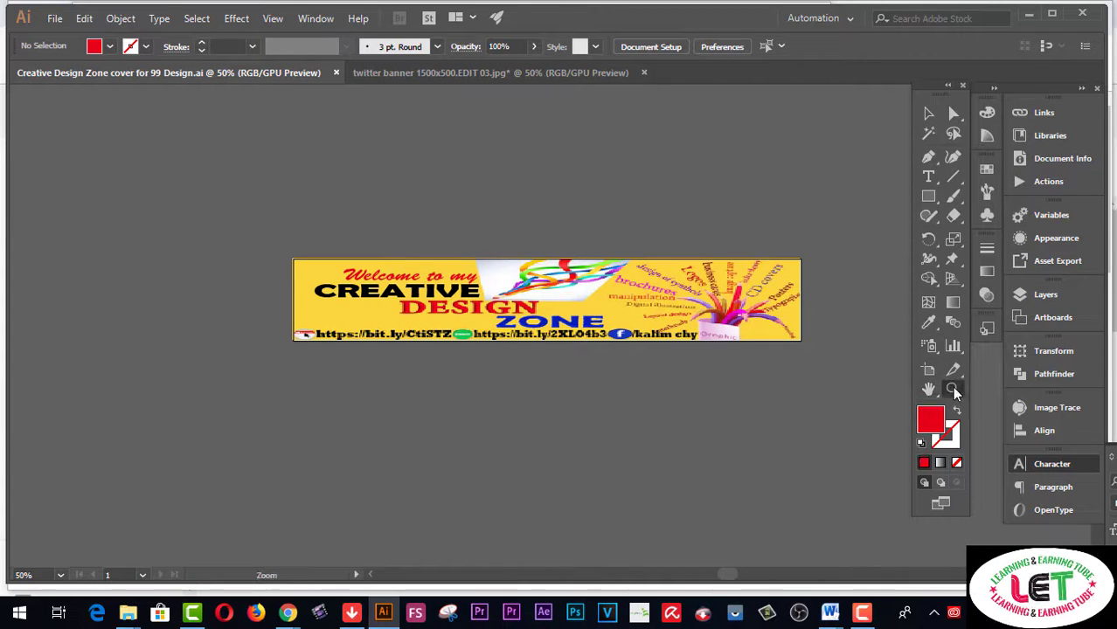
pyautogui.click(575, 357)
pyautogui.click(928, 389)
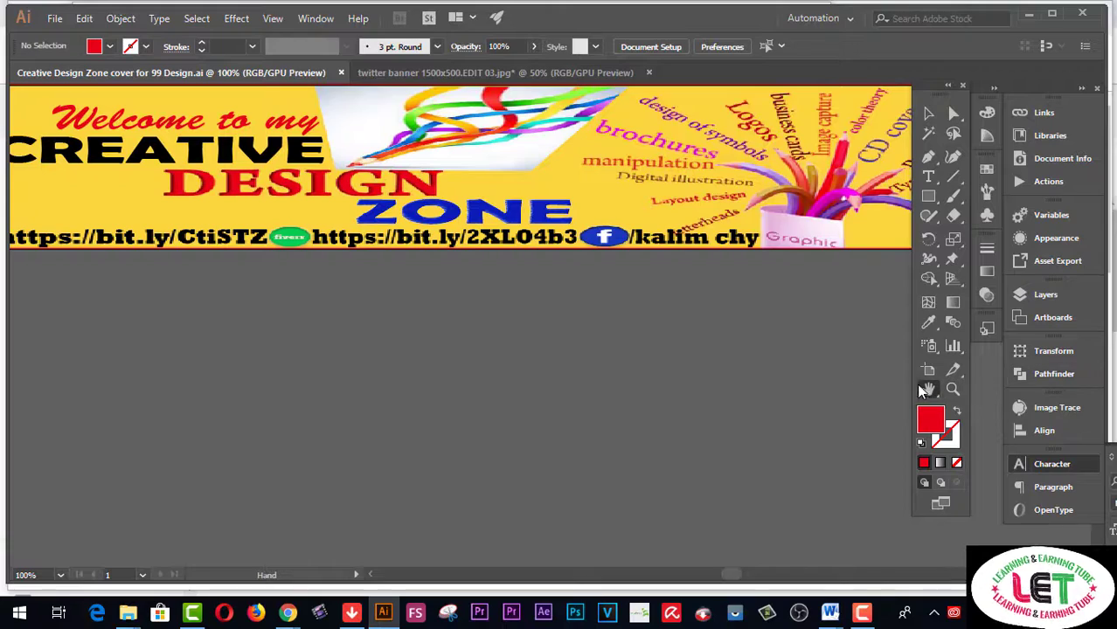
pyautogui.moveTo(542, 224)
pyautogui.mouseDown()
pyautogui.moveTo(645, 421)
pyautogui.moveTo(639, 368)
pyautogui.mouseUp()
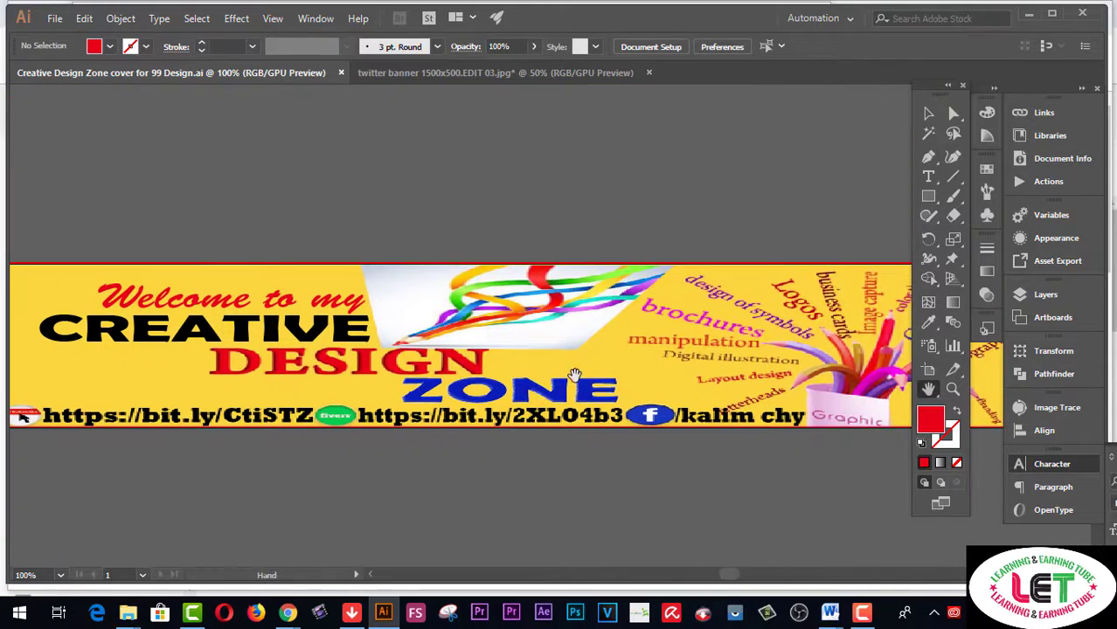
pyautogui.click(1029, 14)
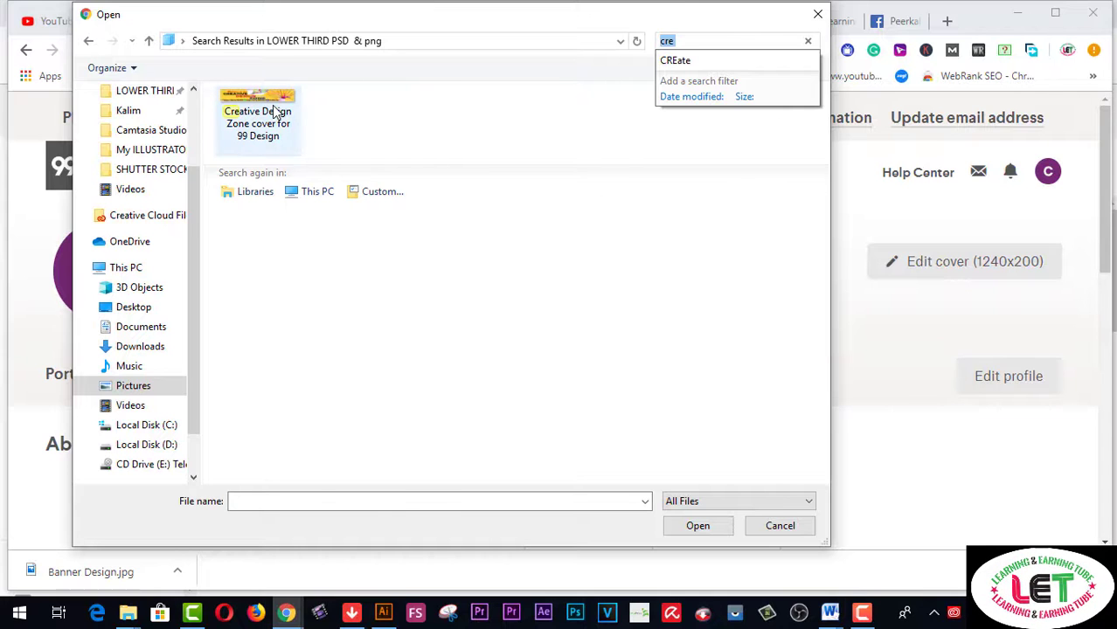
# Step: Load 'Creative Design Zone cover for 99 Design' as the profile cover and save it
pyautogui.click(280, 113)
pyautogui.click(695, 527)
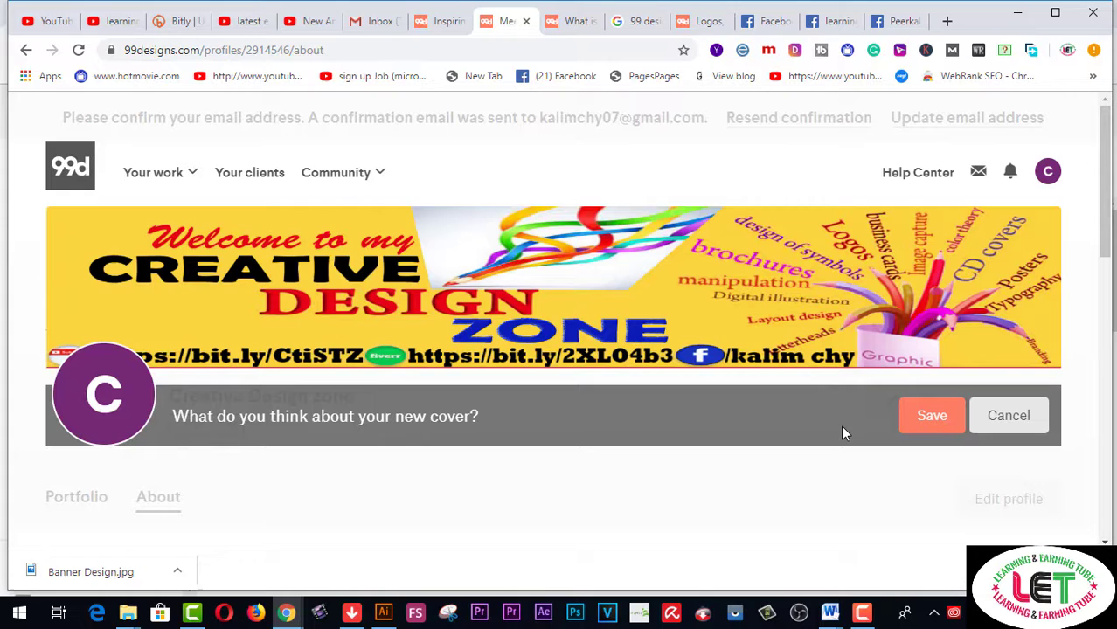
pyautogui.click(934, 427)
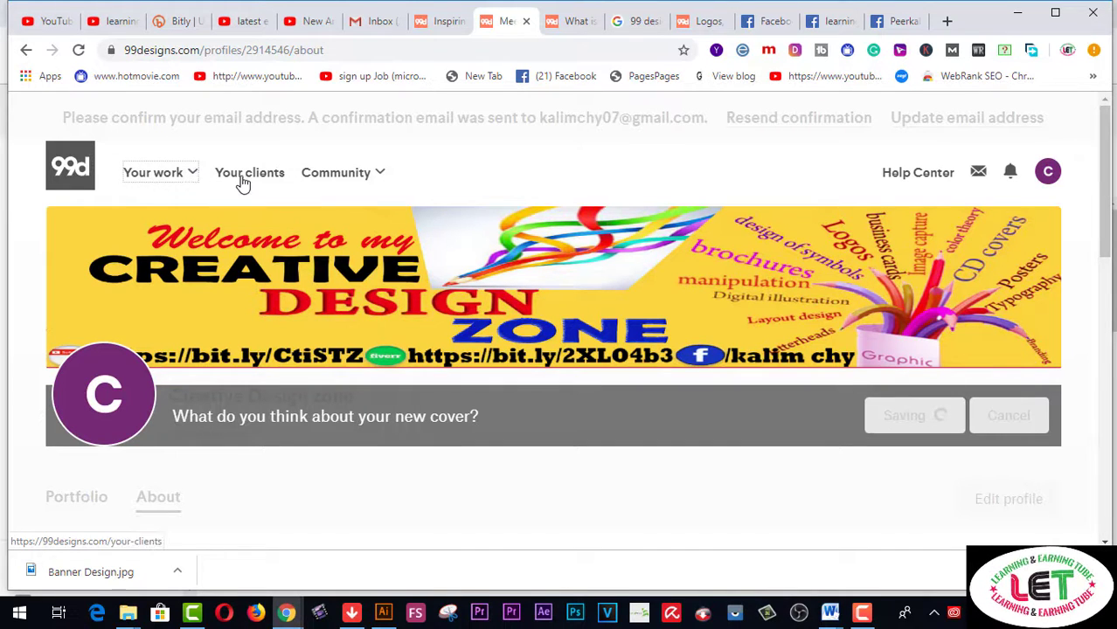
pyautogui.click(380, 178)
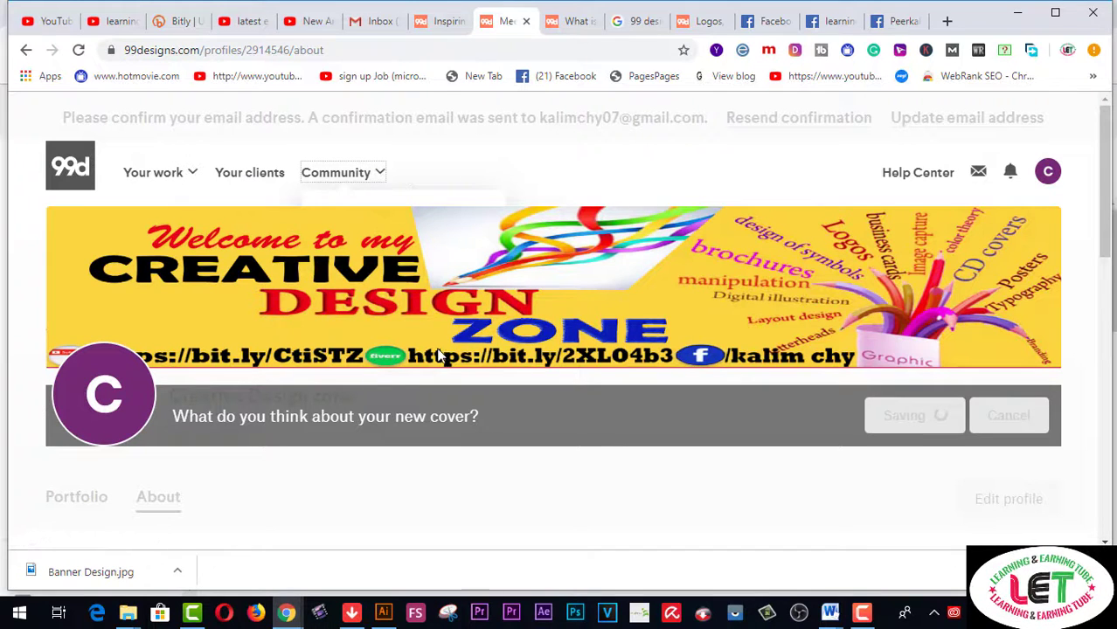
pyautogui.scroll(-4, 436, 351)
pyautogui.scroll(2, 436, 353)
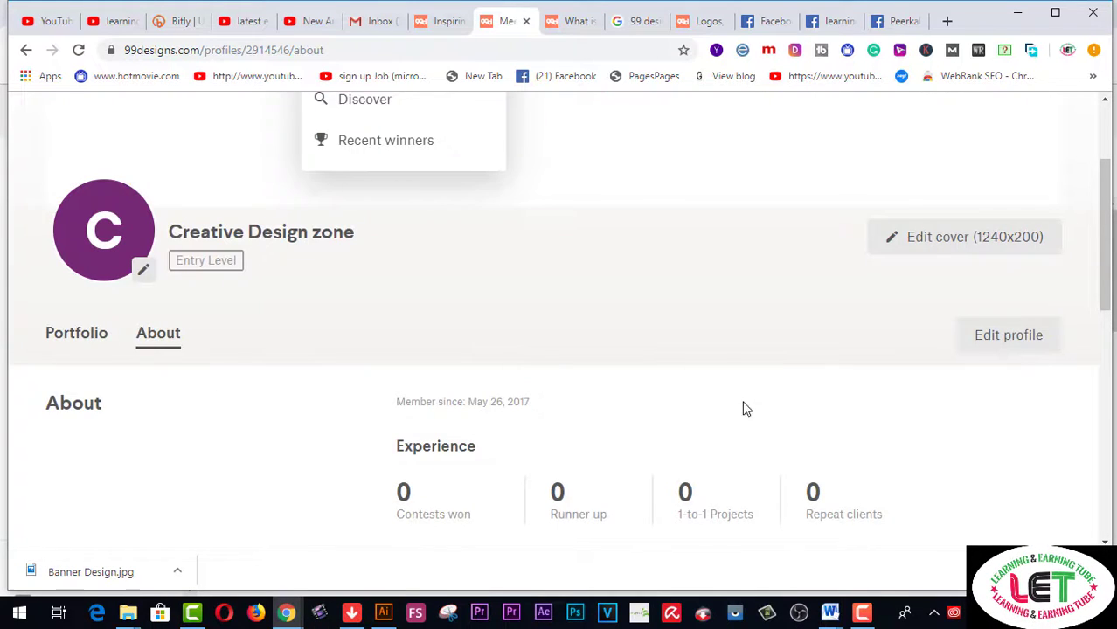
pyautogui.scroll(2, 790, 424)
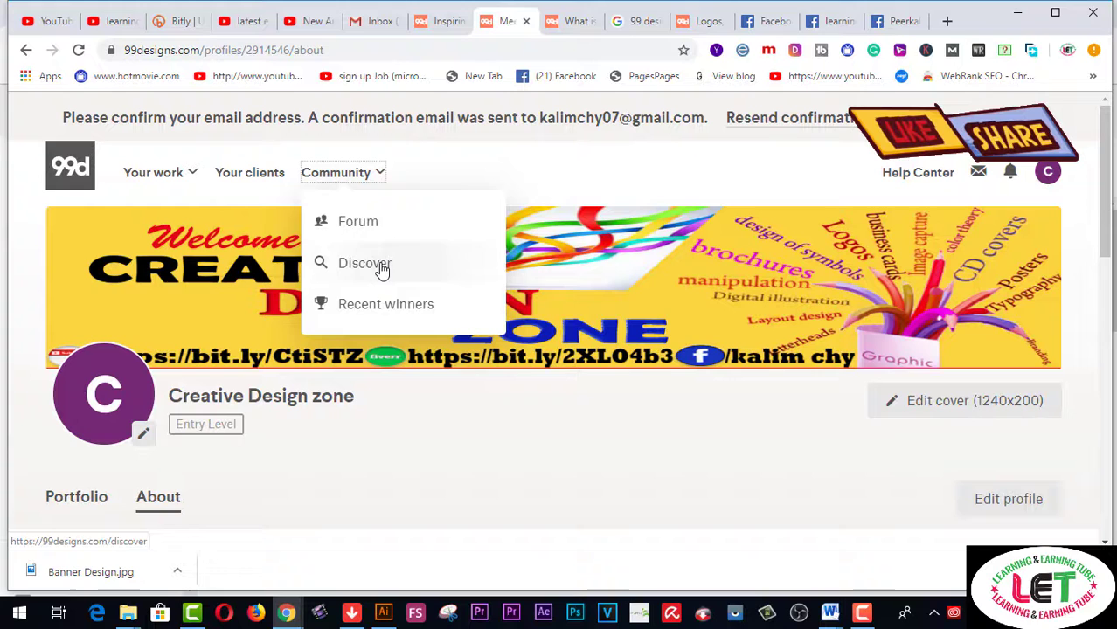
pyautogui.click(190, 175)
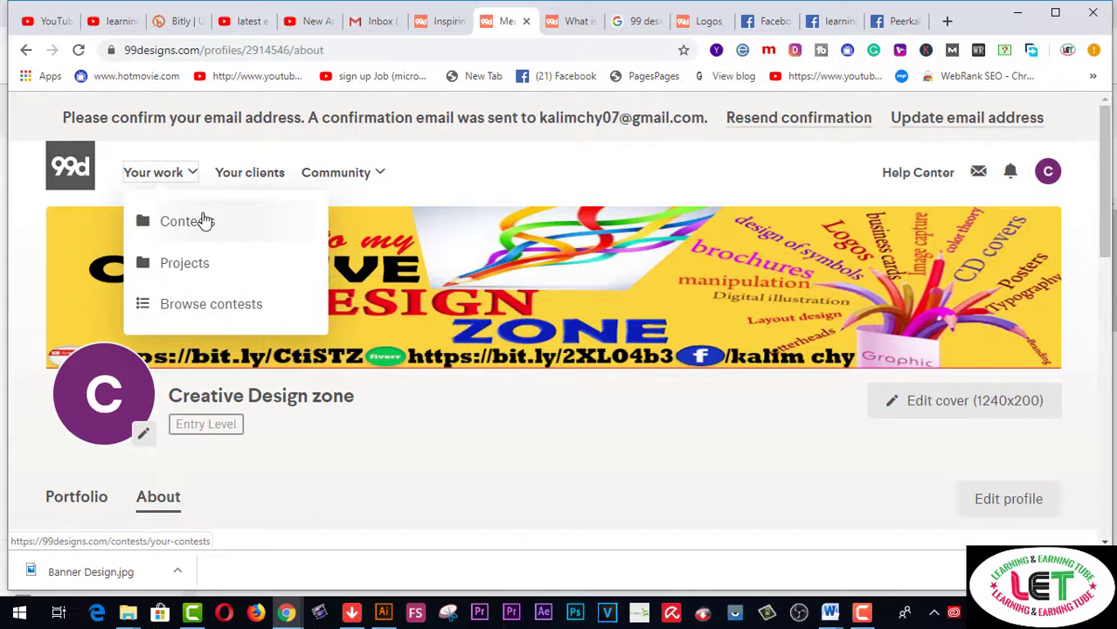
# Step: View the public profile page from the avatar menu
pyautogui.click(614, 188)
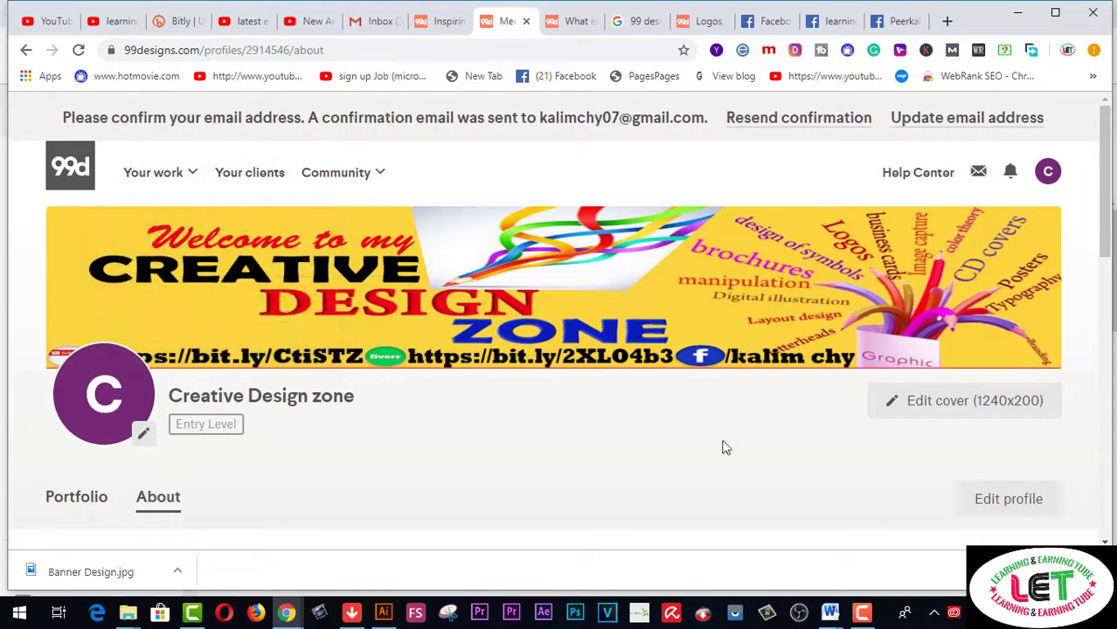
pyautogui.click(1044, 175)
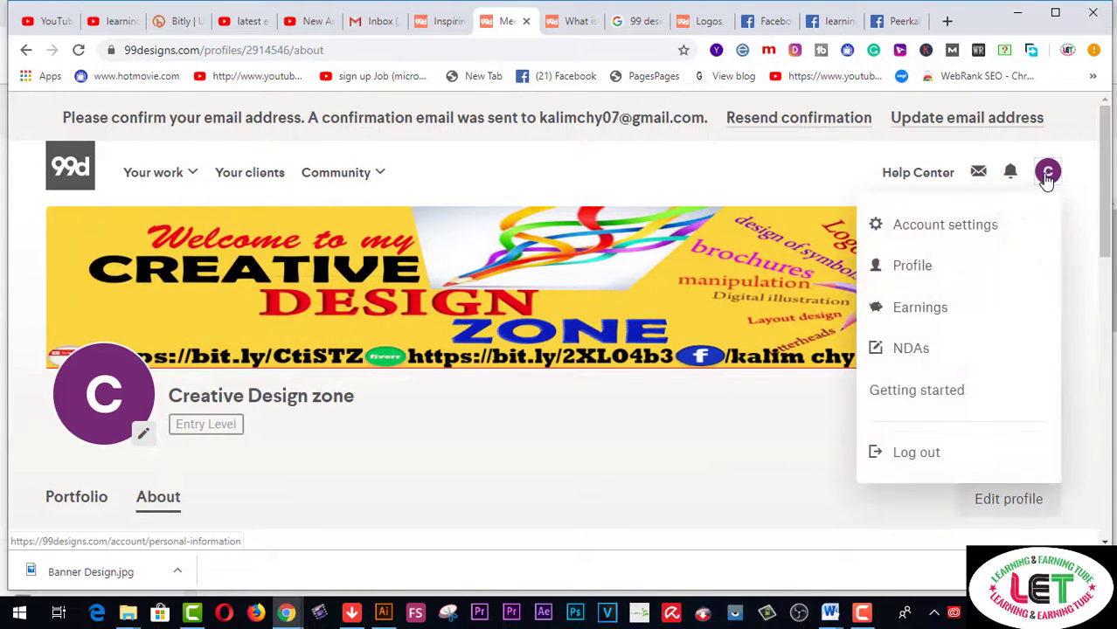
pyautogui.click(924, 269)
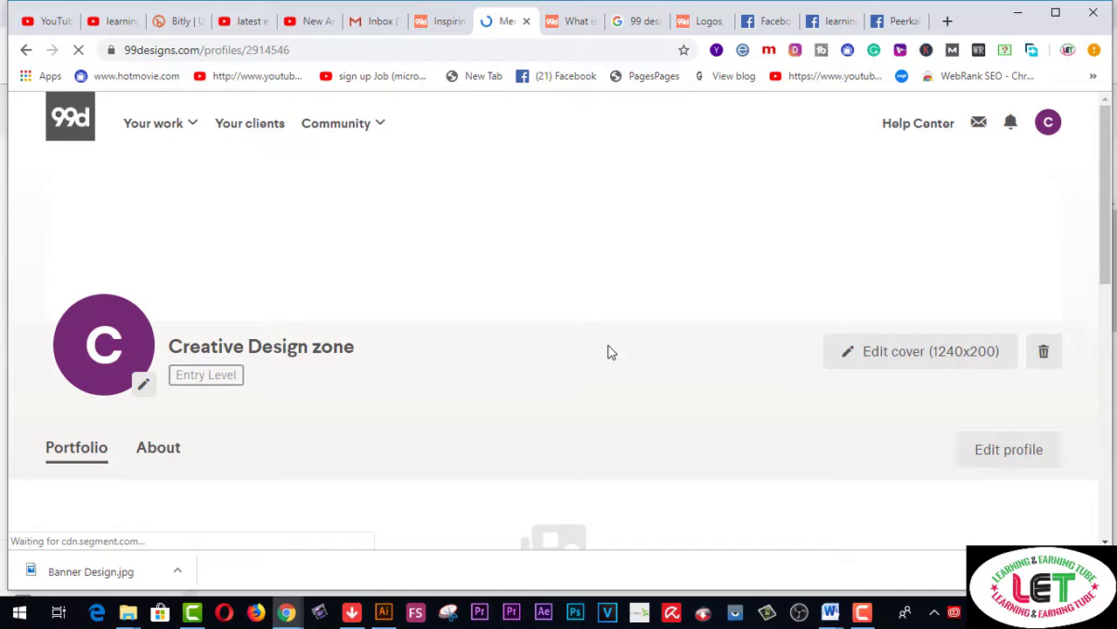
pyautogui.scroll(-2, 608, 350)
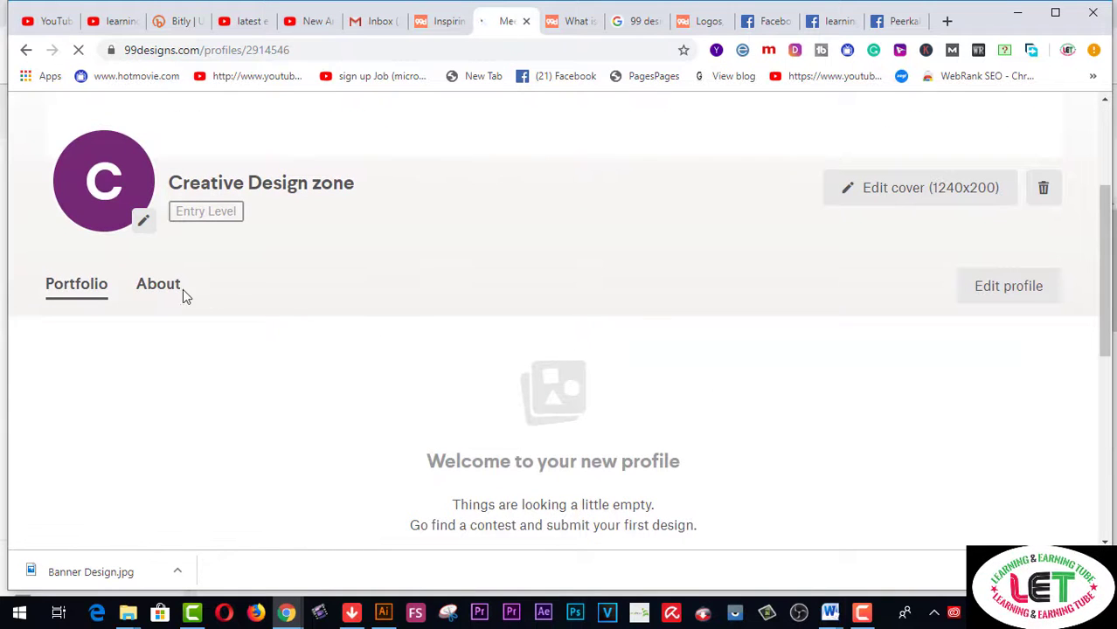
pyautogui.scroll(1, 920, 283)
pyautogui.scroll(1, 1033, 281)
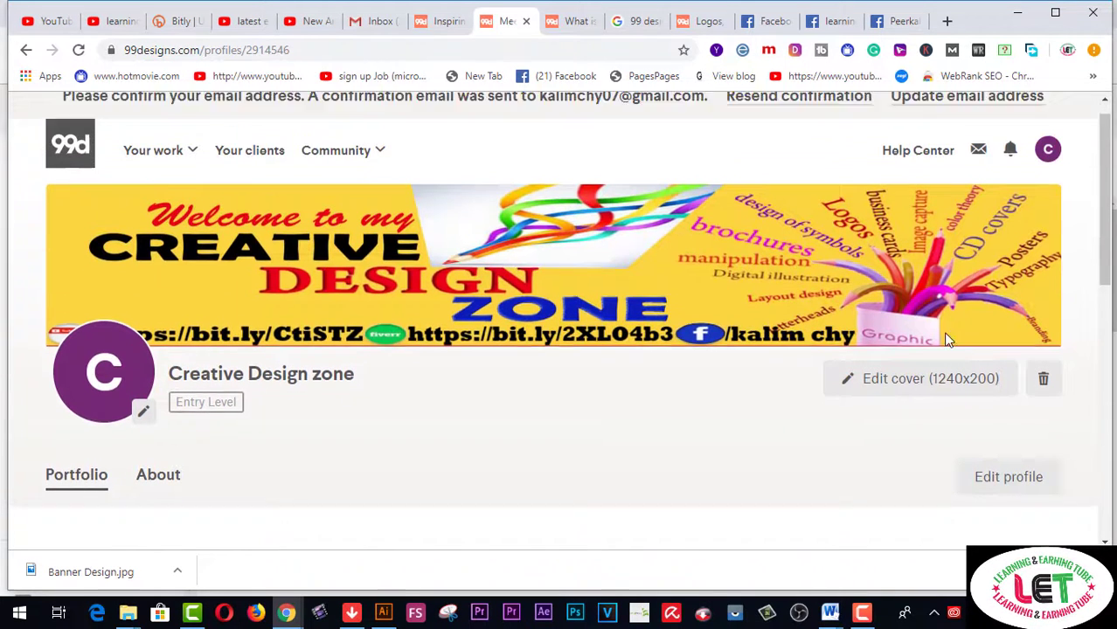
pyautogui.scroll(1, 948, 339)
# Step: Open Account settings on the Profile section with the Avatar area
pyautogui.click(1048, 172)
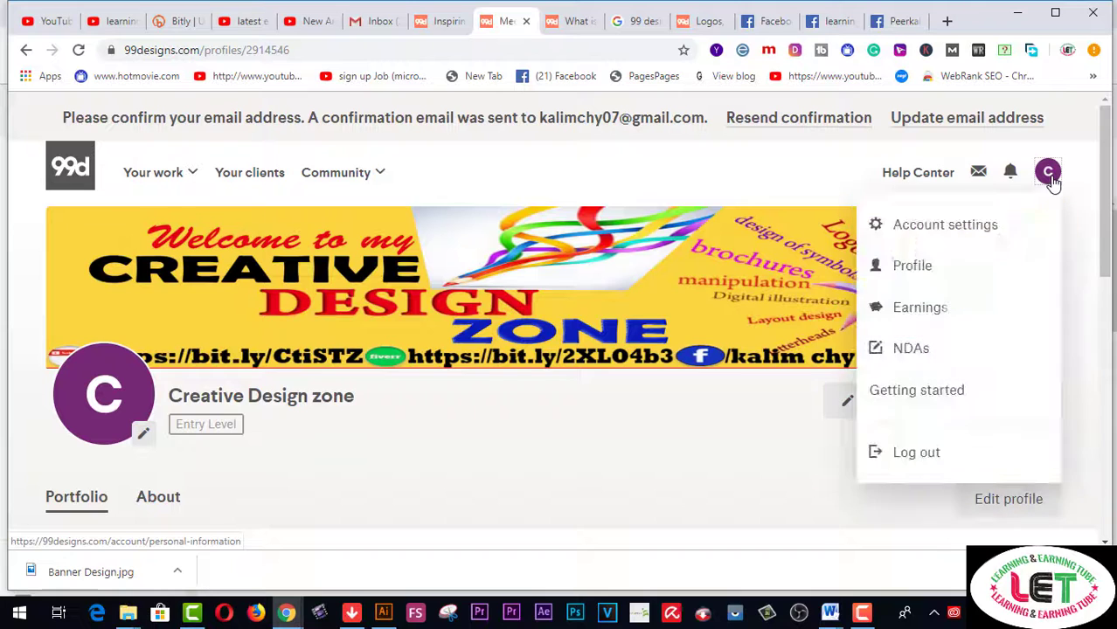
pyautogui.click(975, 226)
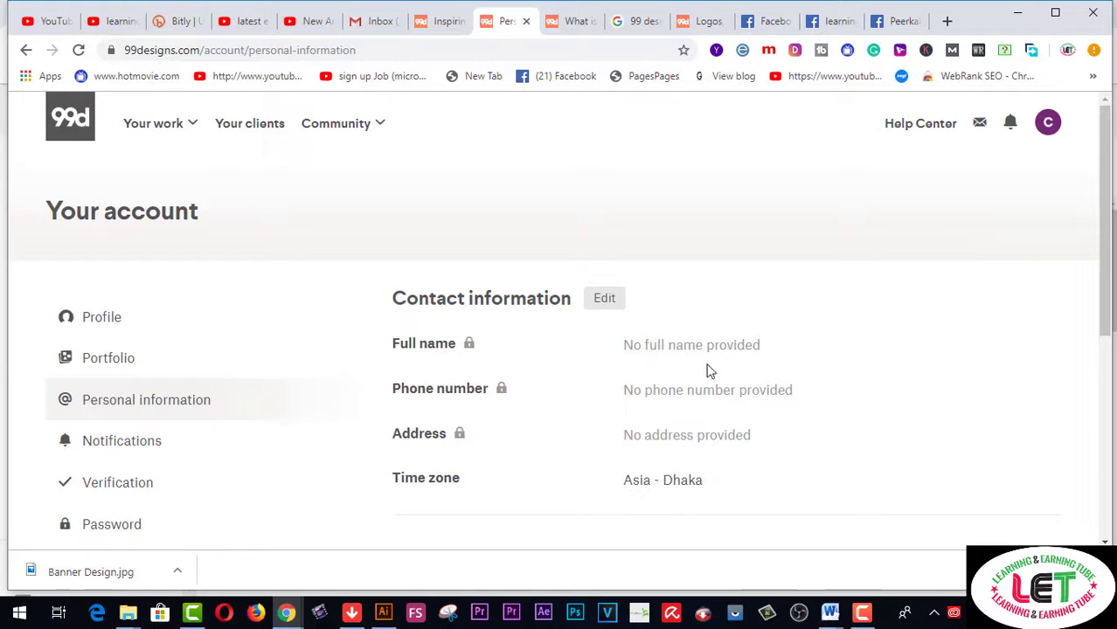
pyautogui.click(102, 321)
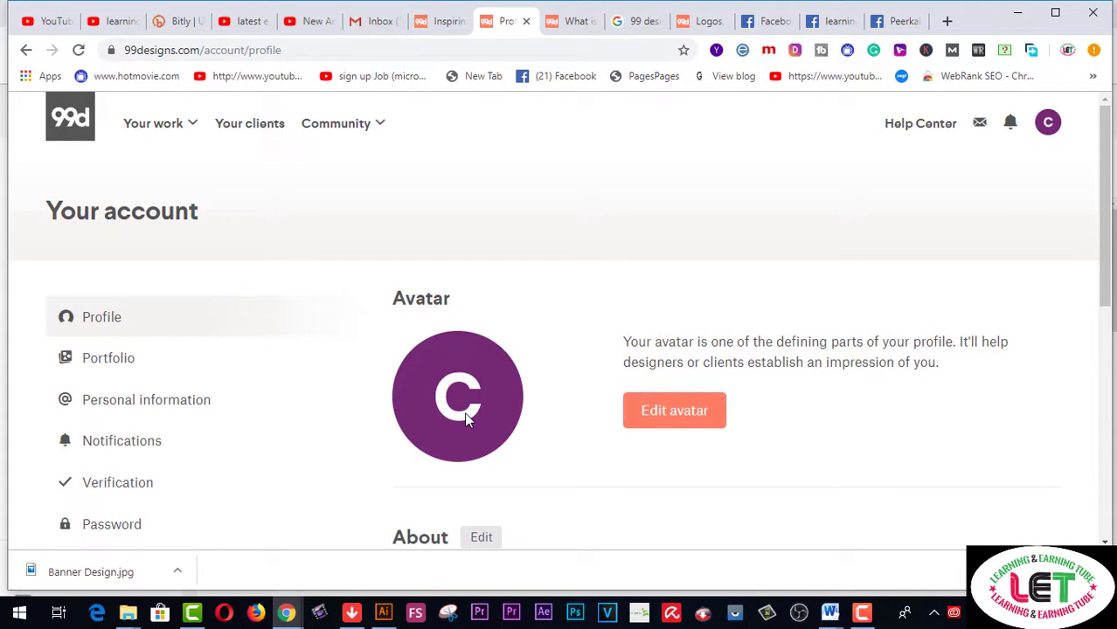
pyautogui.click(671, 422)
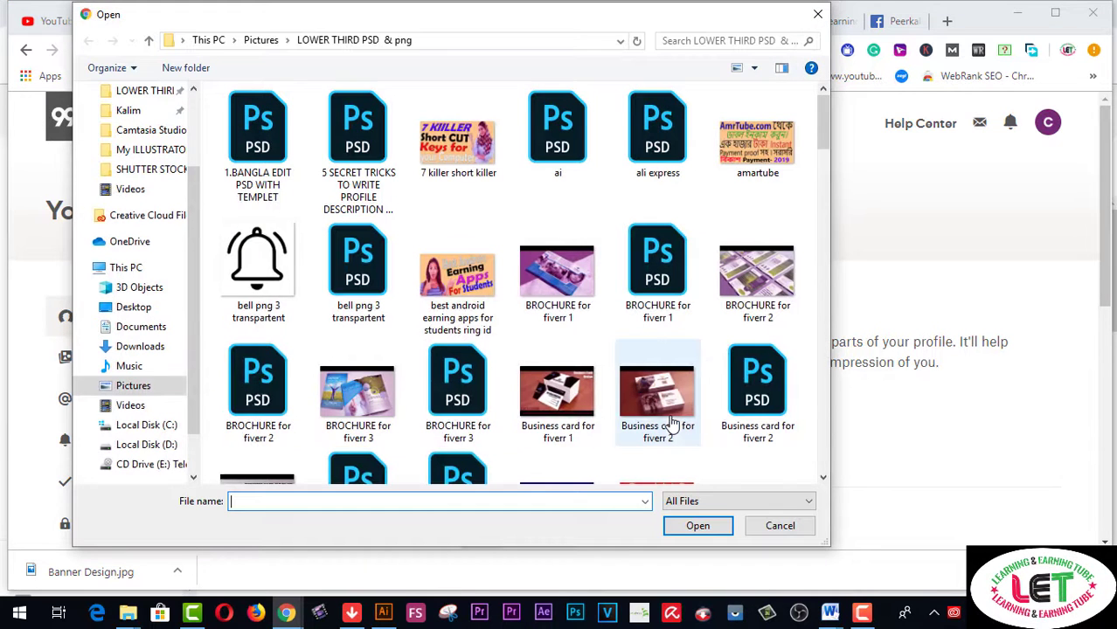
pyautogui.click(778, 525)
pyautogui.scroll(-2, 703, 434)
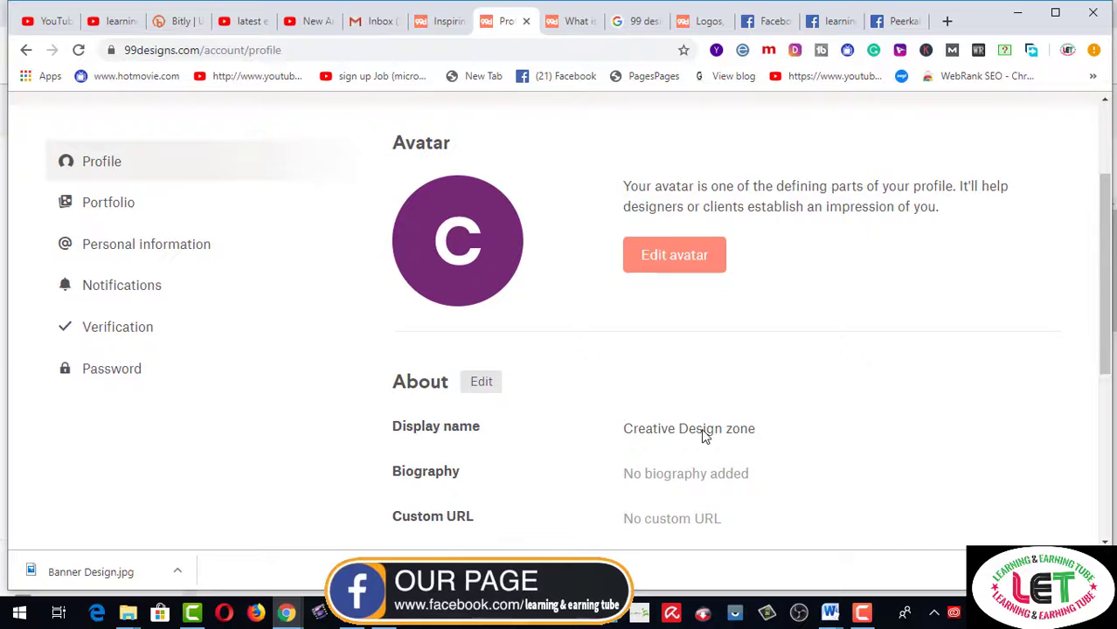
pyautogui.click(481, 374)
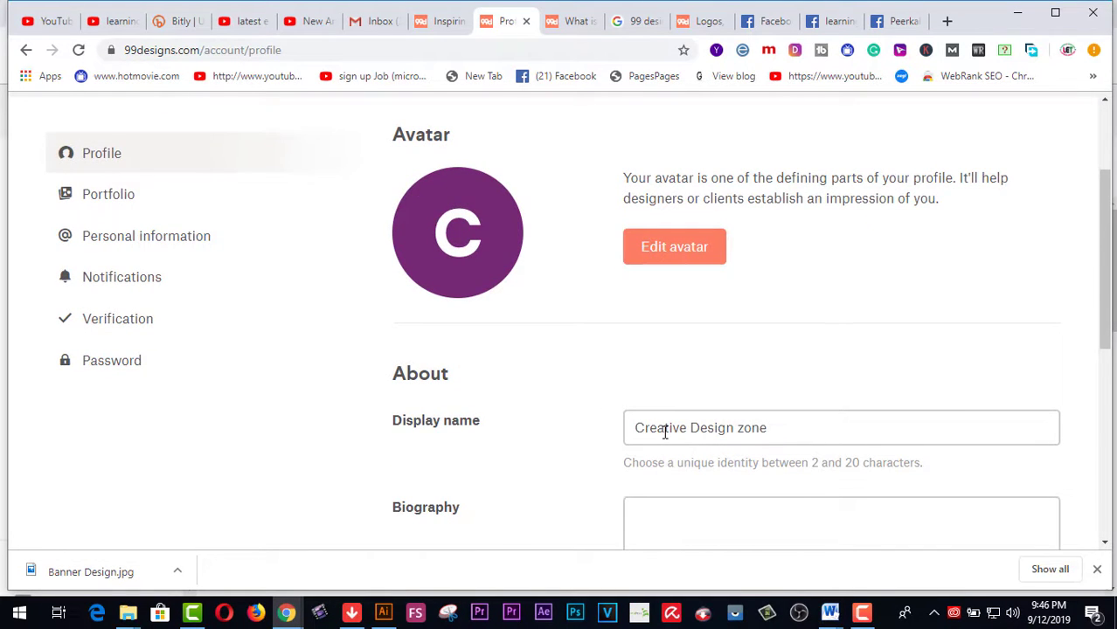
pyautogui.scroll(-2, 665, 431)
pyautogui.click(648, 349)
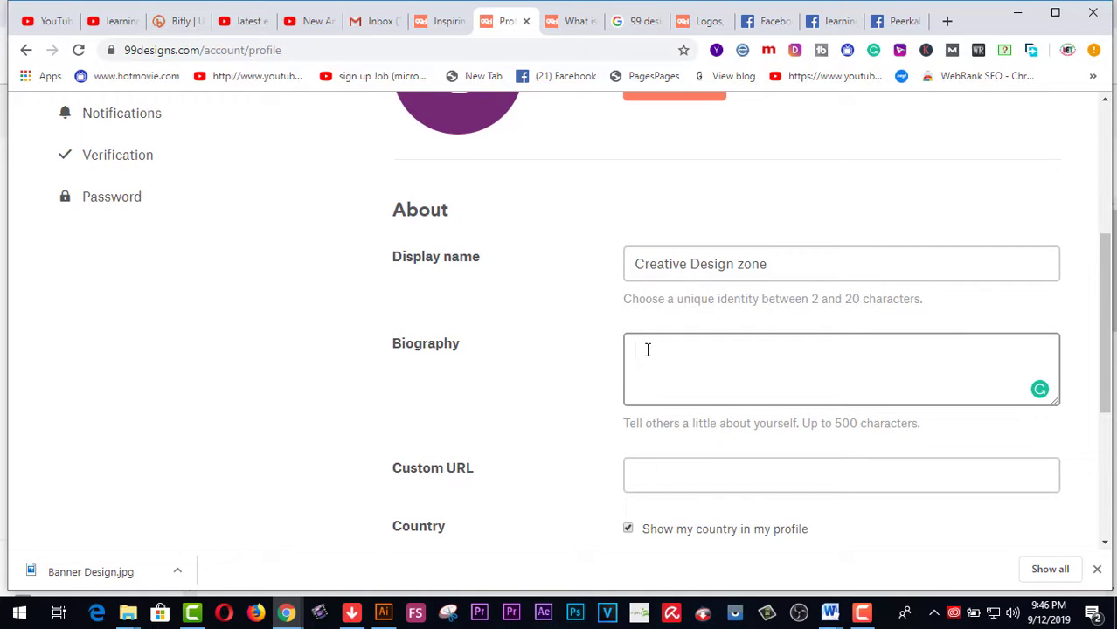
pyautogui.write('Hi,')
pyautogui.click(567, 22)
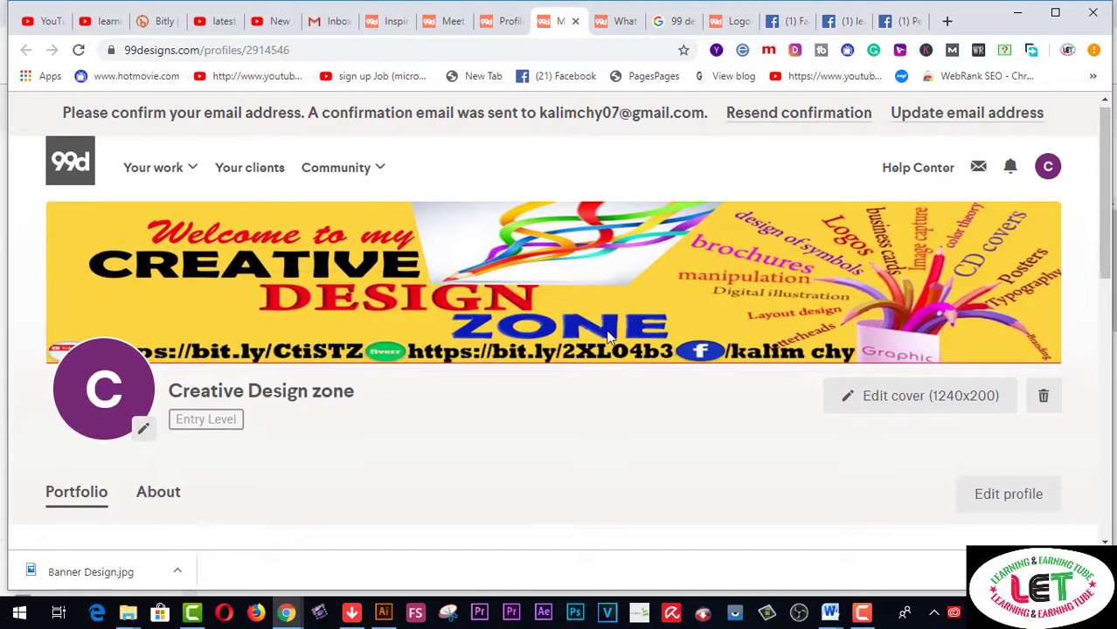
pyautogui.scroll(-3, 609, 338)
pyautogui.scroll(3, 609, 338)
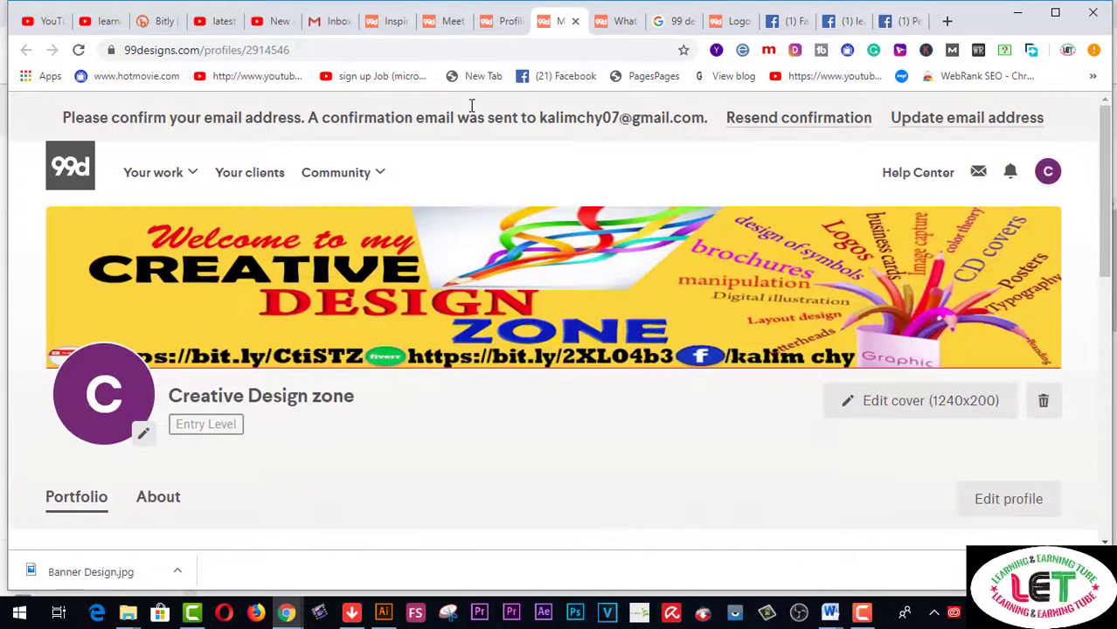
pyautogui.click(511, 23)
pyautogui.scroll(5, 505, 278)
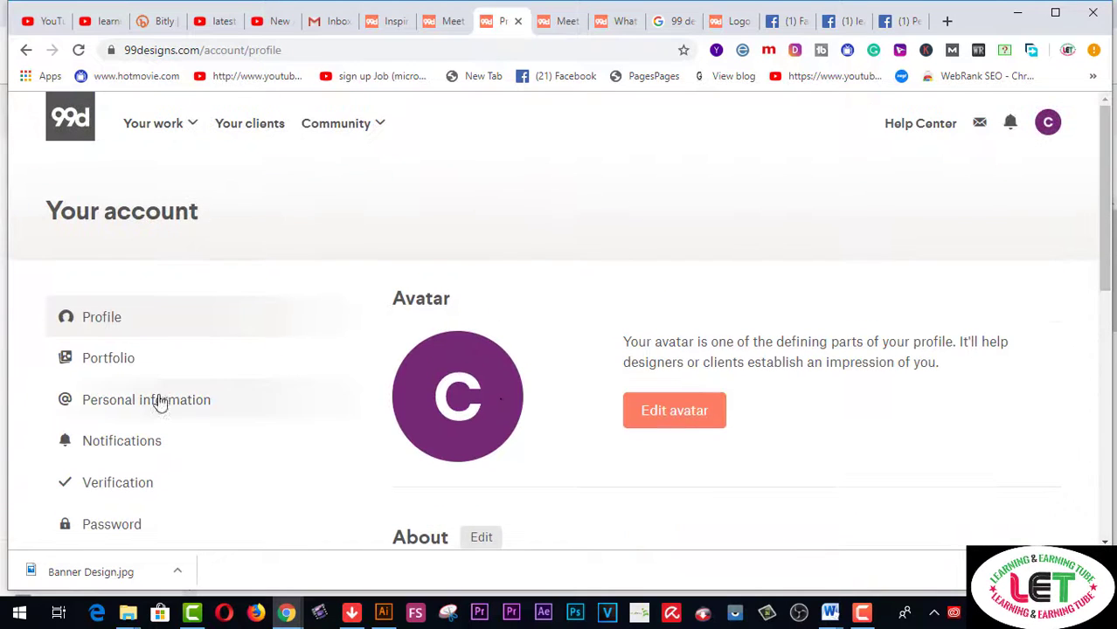
# Step: View the Portfolio settings' Add design options, then go to Personal information
pyautogui.click(100, 366)
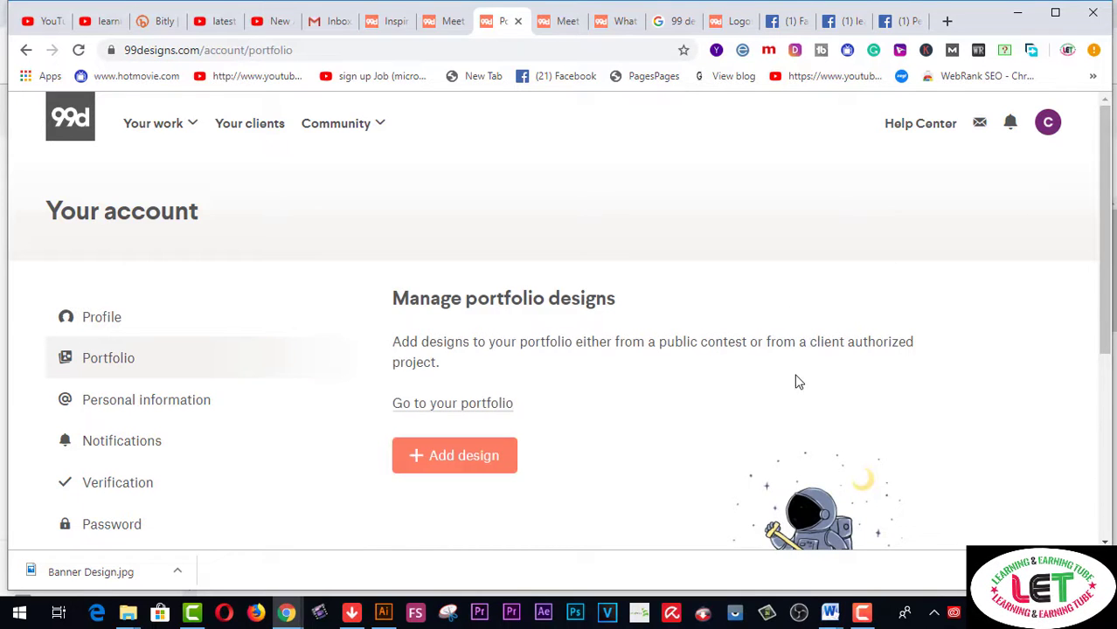
pyautogui.click(476, 467)
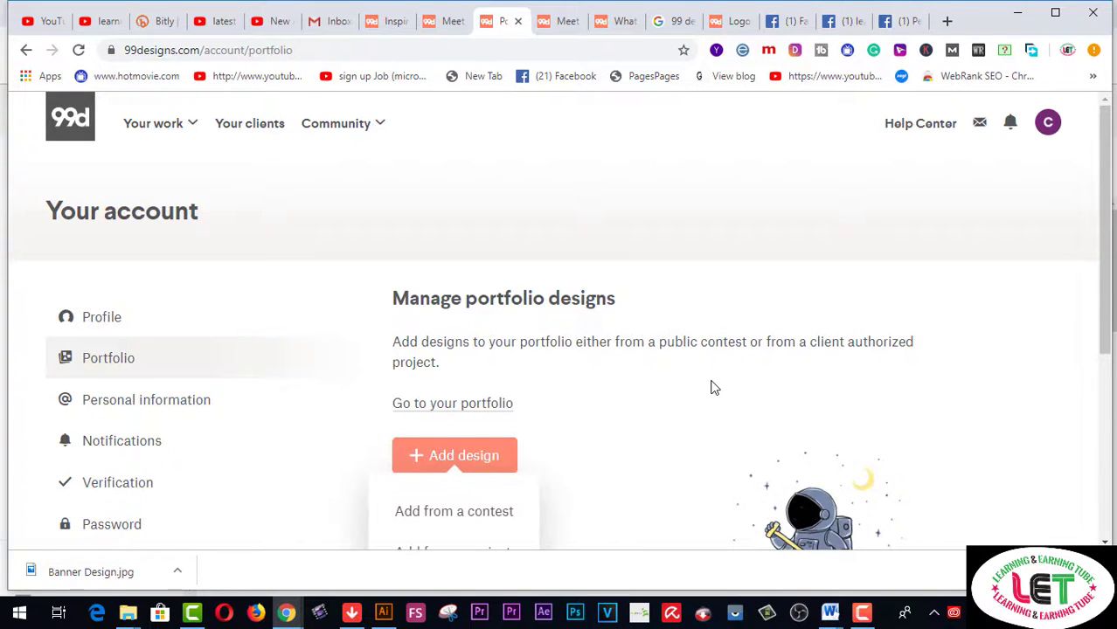
pyautogui.scroll(-2, 711, 384)
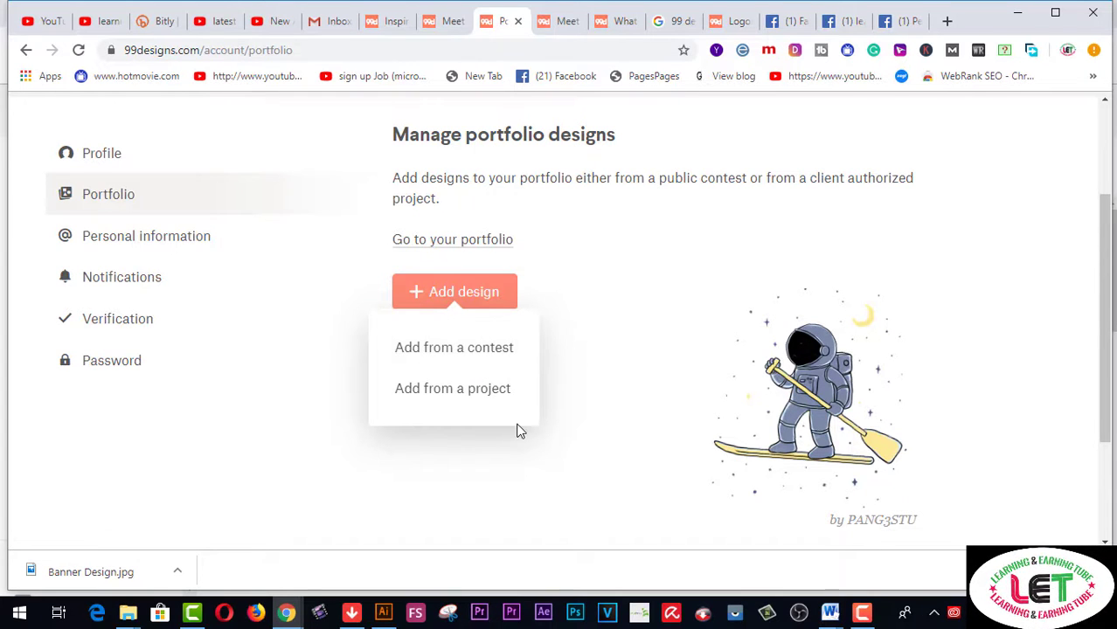
pyautogui.click(144, 243)
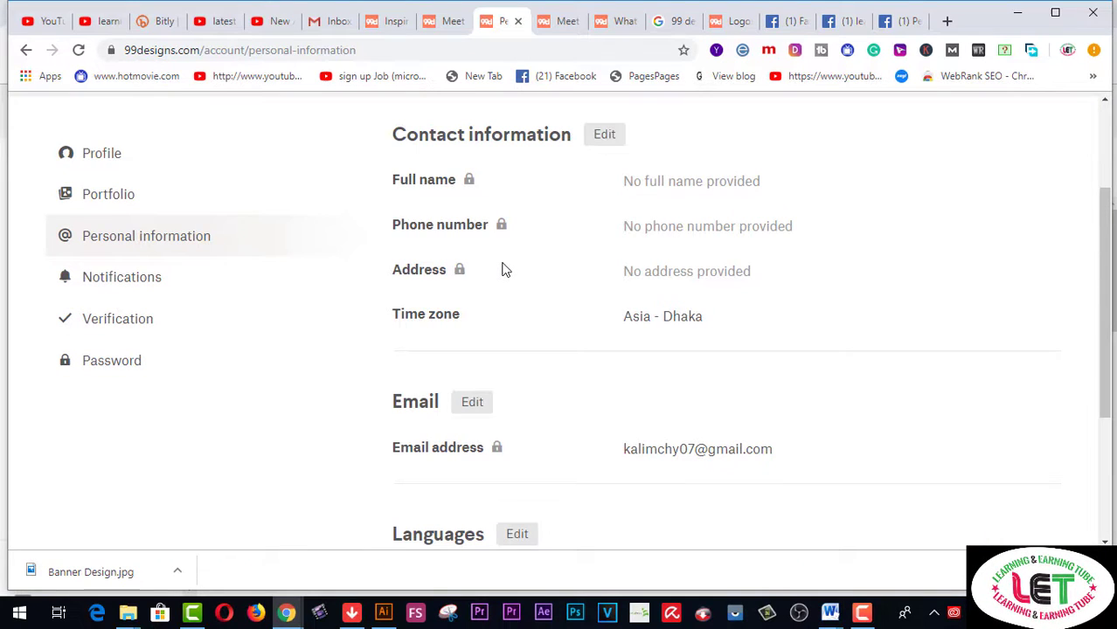
# Step: Enter the full name and autofill the phone number with Bangladesh as phone country
pyautogui.click(603, 137)
pyautogui.click(676, 191)
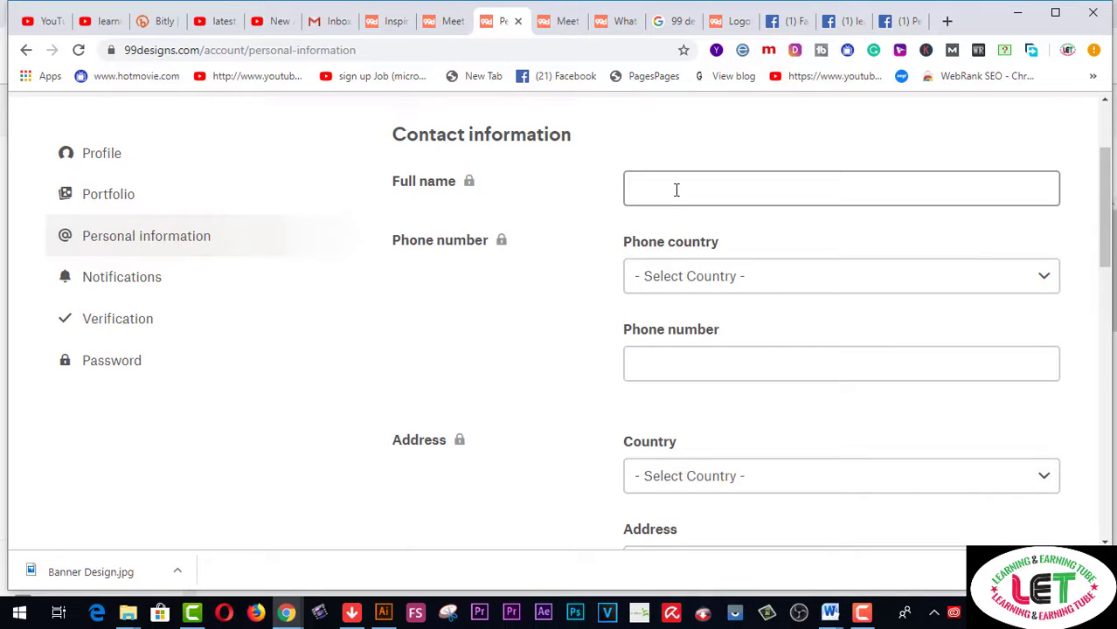
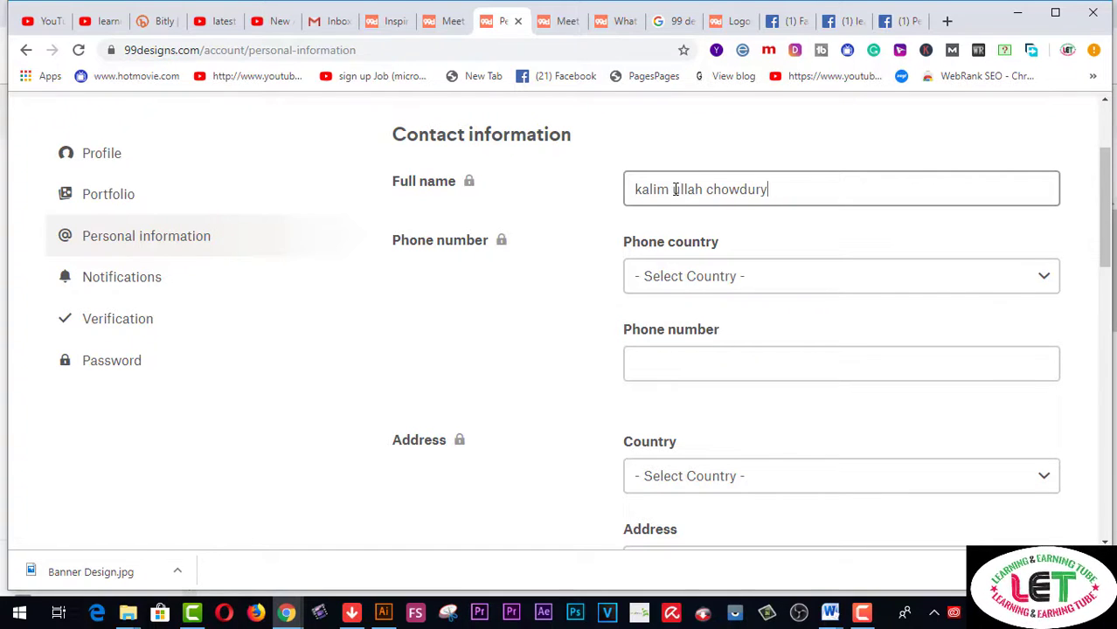
pyautogui.click(788, 286)
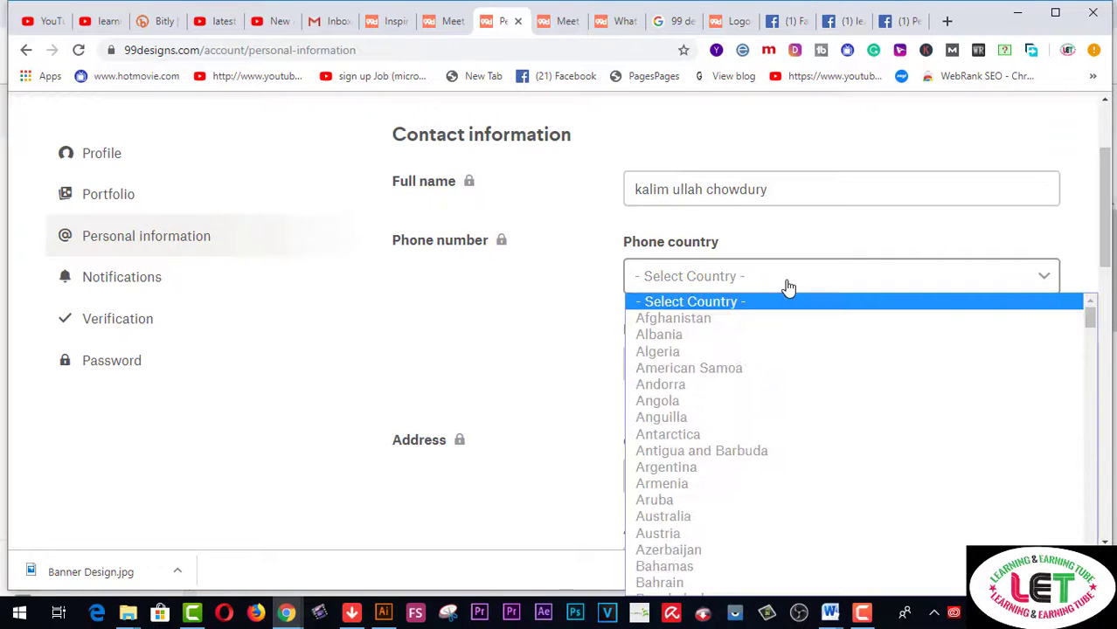
pyautogui.scroll(-3, 743, 498)
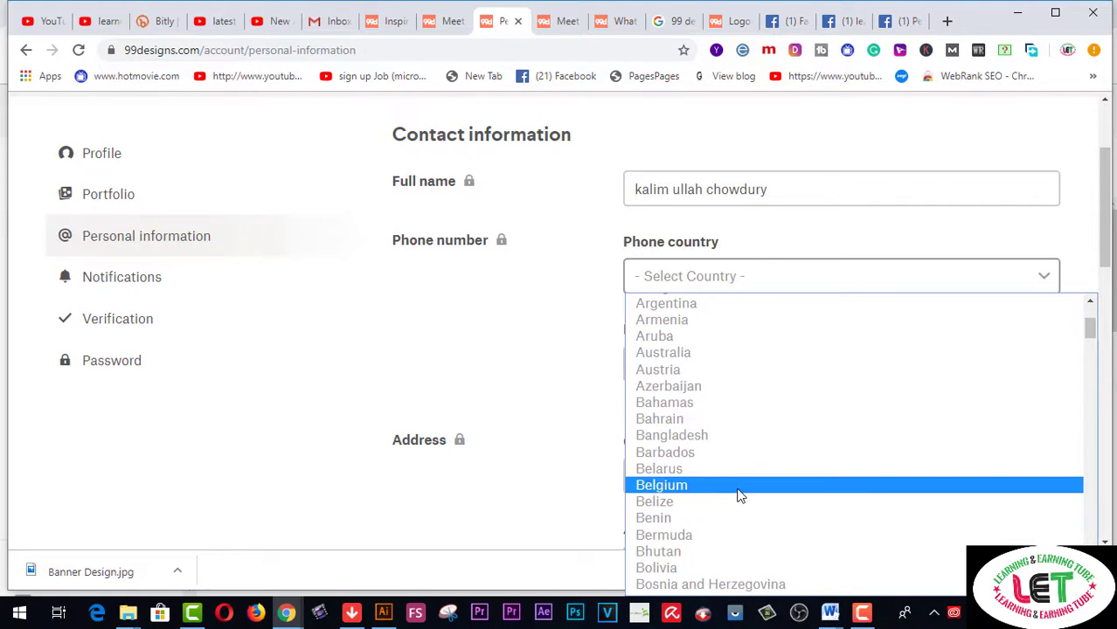
pyautogui.click(743, 435)
pyautogui.scroll(-1, 780, 419)
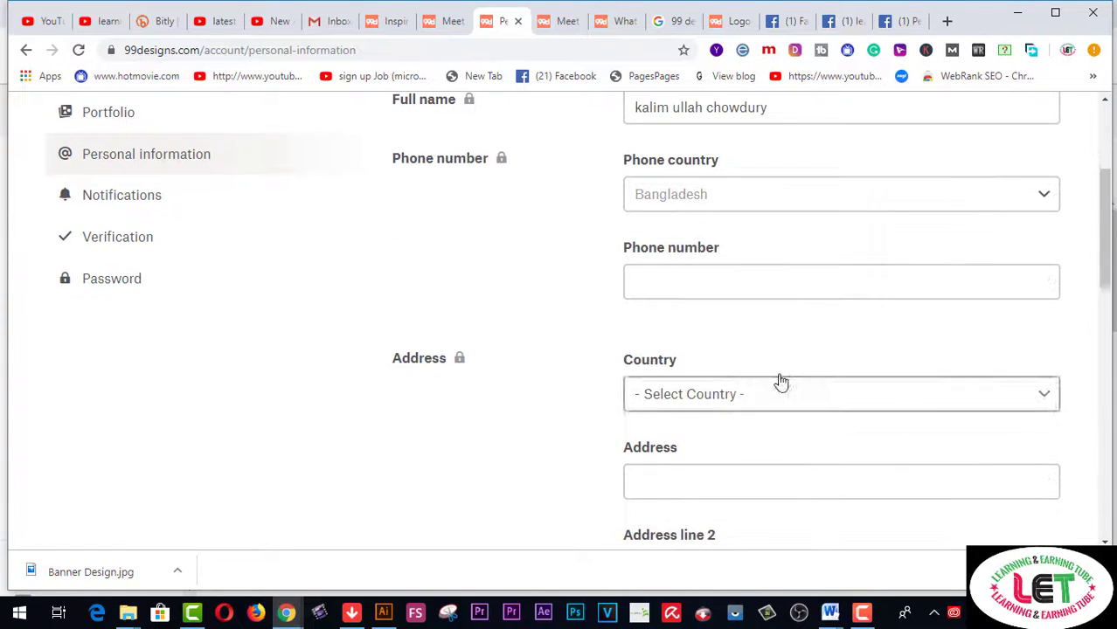
pyautogui.click(760, 284)
pyautogui.click(687, 322)
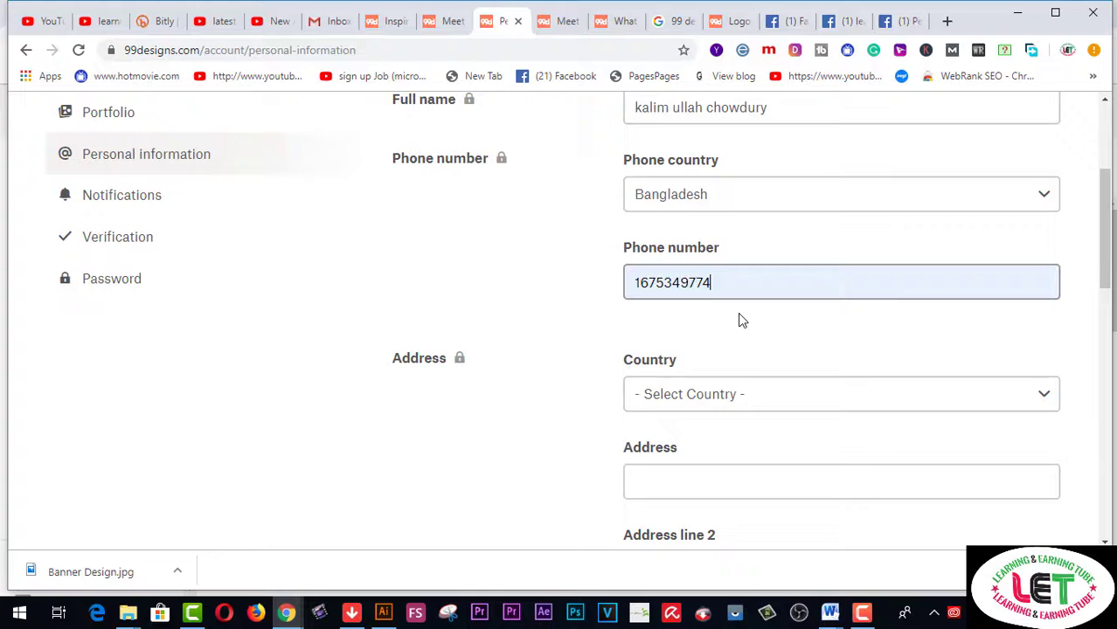
# Step: Set the address country to Bangladesh and fill the address from the saved address
pyautogui.click(739, 403)
pyautogui.scroll(-1, 699, 349)
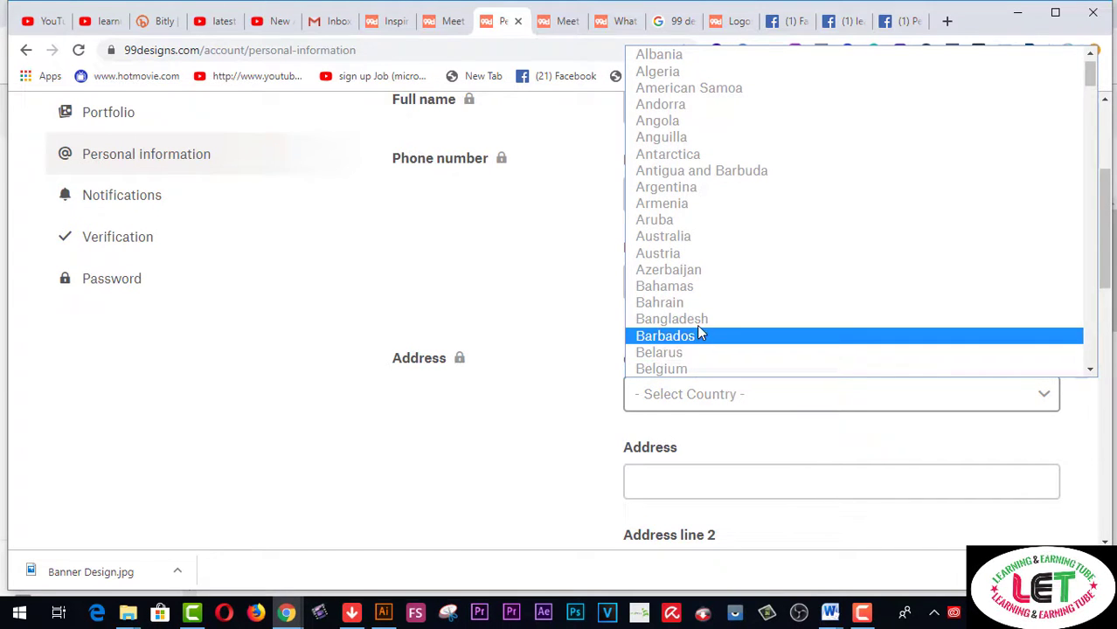
pyautogui.click(699, 320)
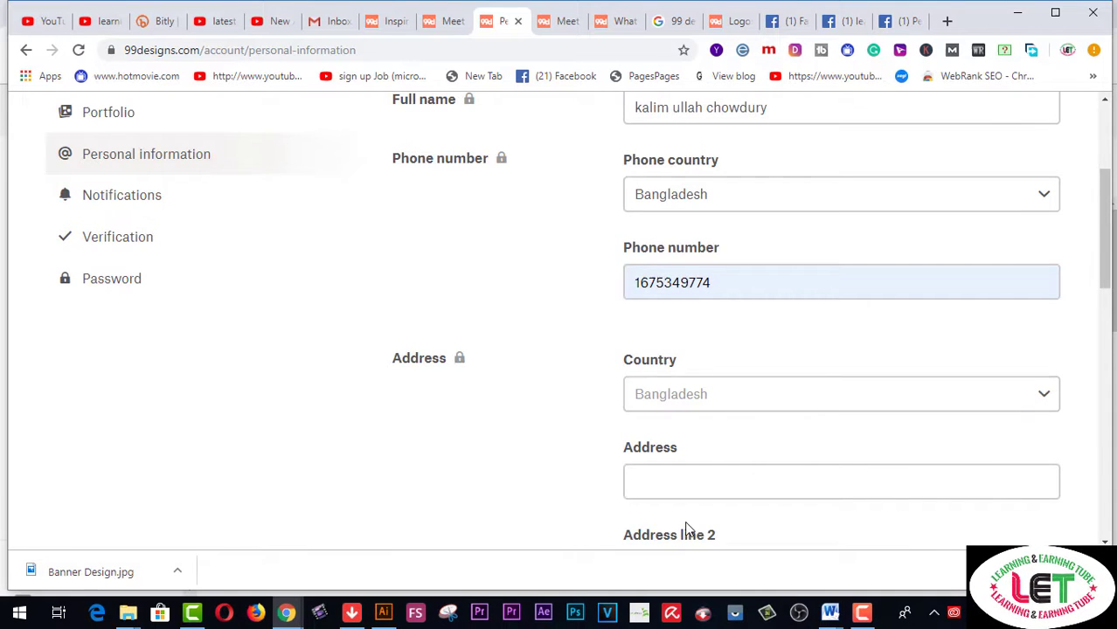
pyautogui.click(674, 475)
pyautogui.scroll(-1, 688, 464)
pyautogui.click(695, 398)
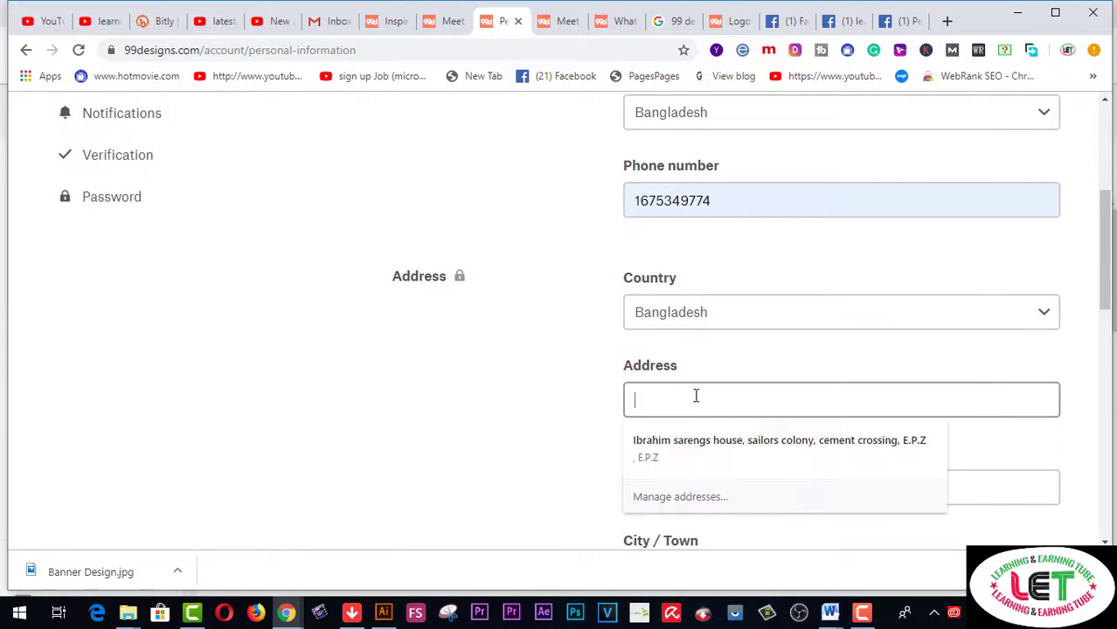
pyautogui.click(681, 449)
pyautogui.click(693, 489)
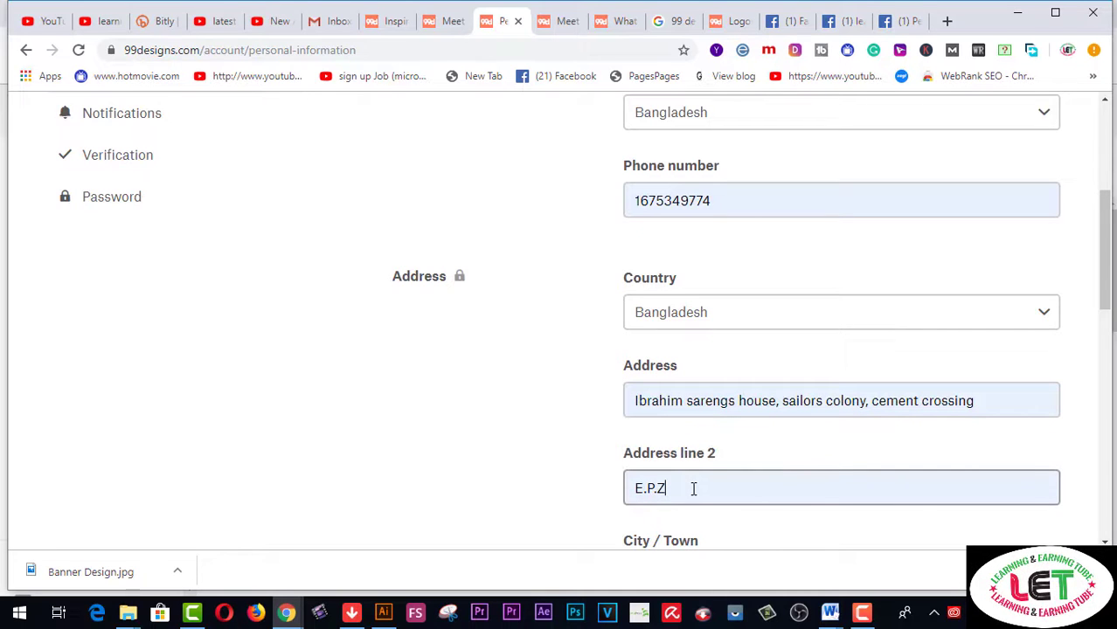
pyautogui.scroll(-1, 699, 477)
pyautogui.scroll(-2, 697, 463)
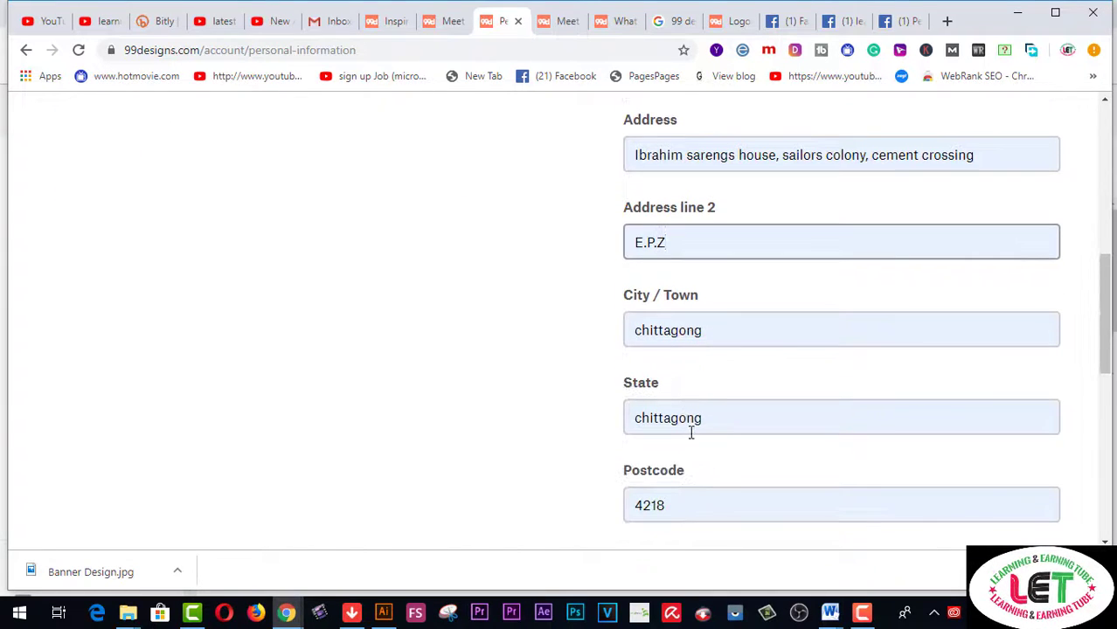
pyautogui.click(691, 420)
pyautogui.scroll(-2, 716, 406)
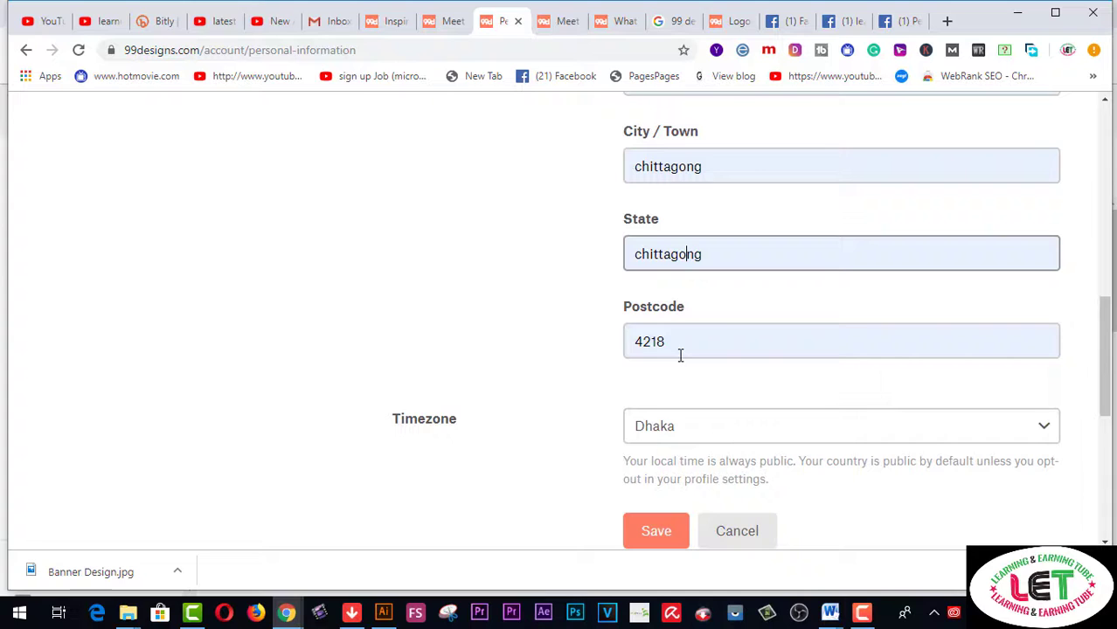
pyautogui.scroll(-1, 713, 367)
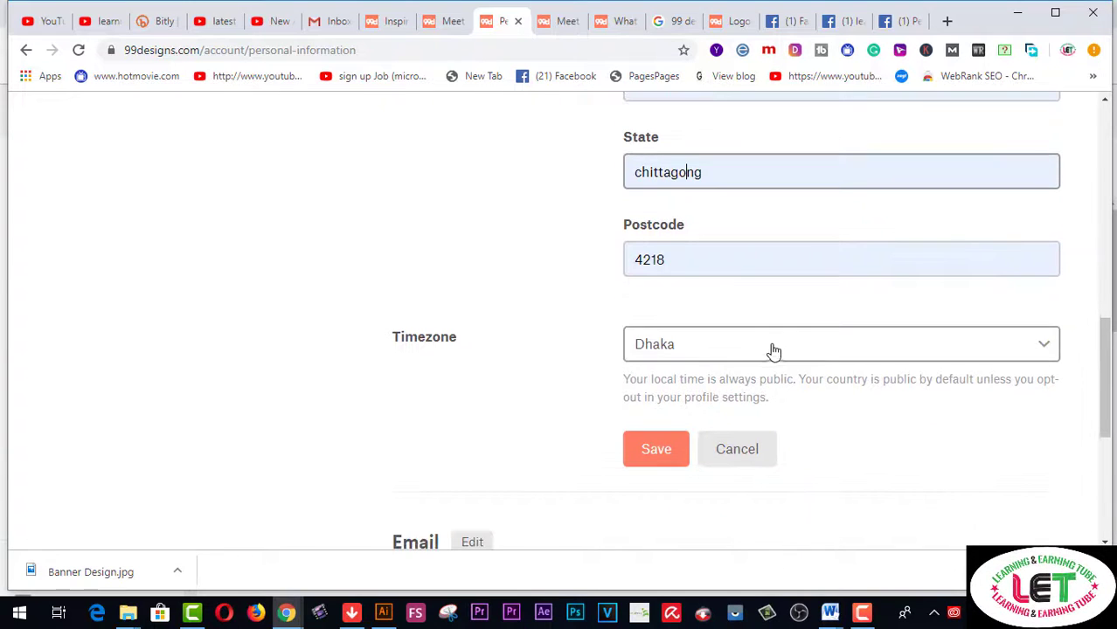
# Step: Keep Dhaka as the time zone
pyautogui.click(785, 354)
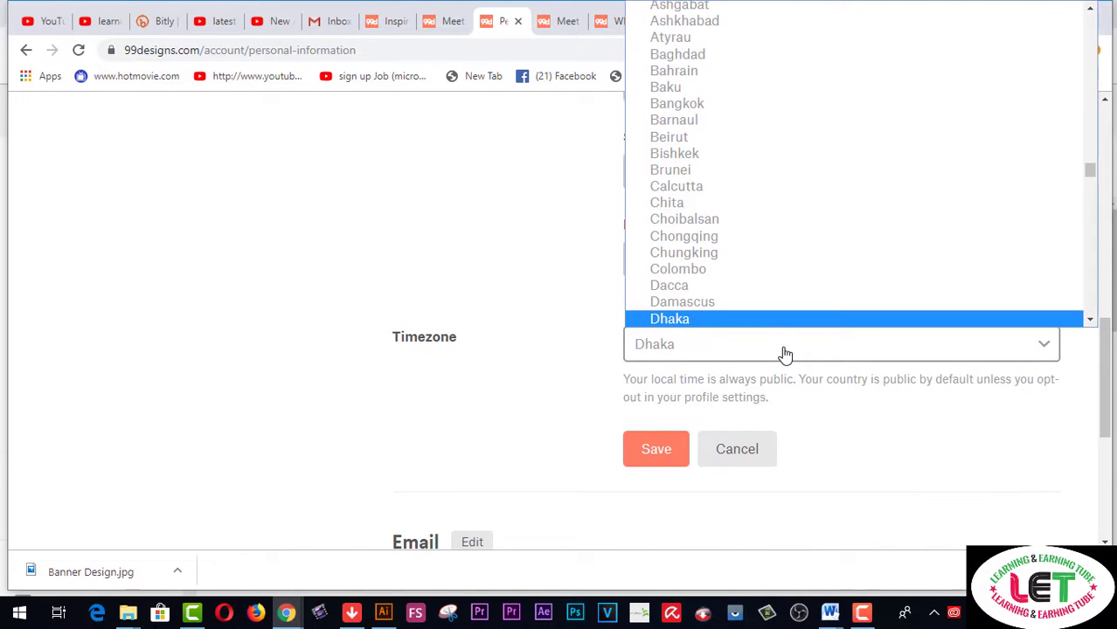
pyautogui.click(785, 353)
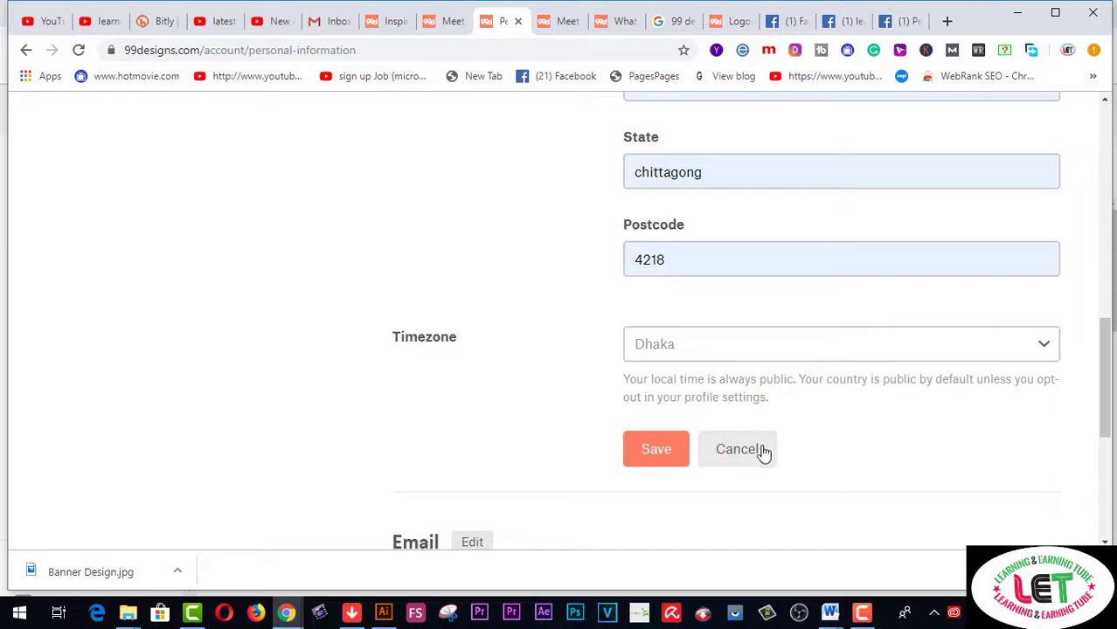
pyautogui.scroll(1, 772, 436)
pyautogui.scroll(3, 776, 431)
pyautogui.scroll(5, 776, 431)
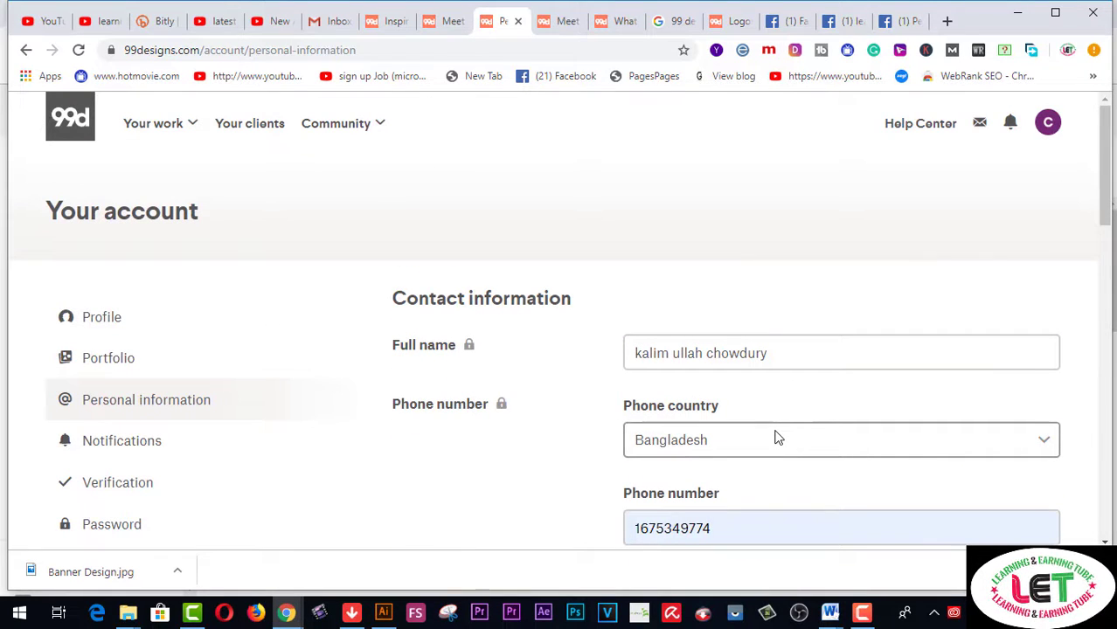
# Step: Lengthen the full name, fix its spacing, and save the contact information
pyautogui.click(633, 353)
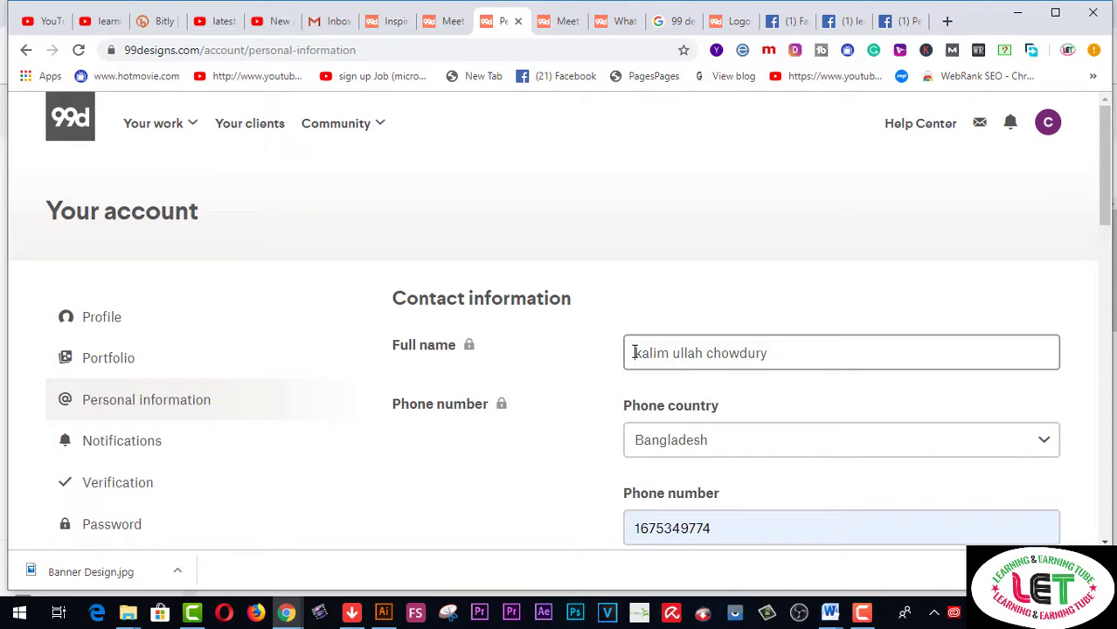
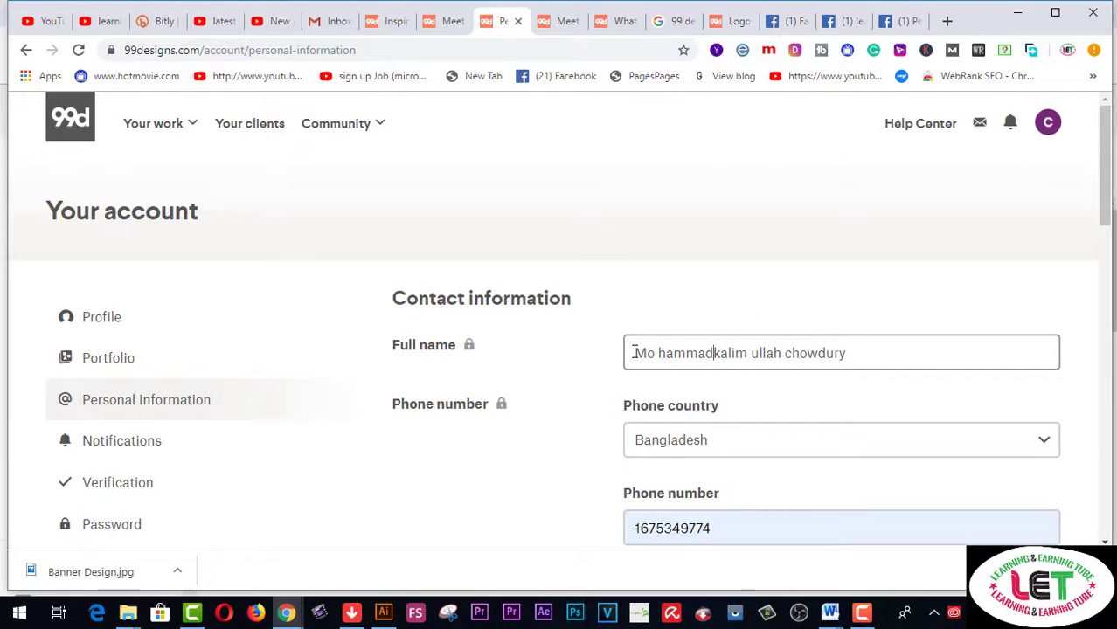
pyautogui.click(658, 354)
pyautogui.press('BackSpace')
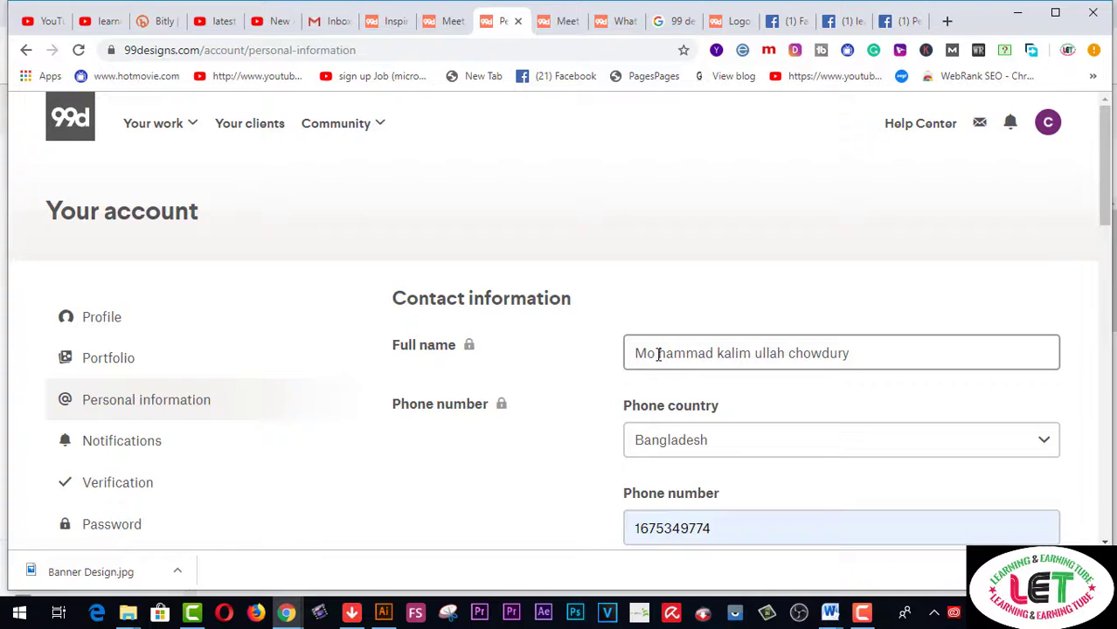
pyautogui.press('BackSpace')
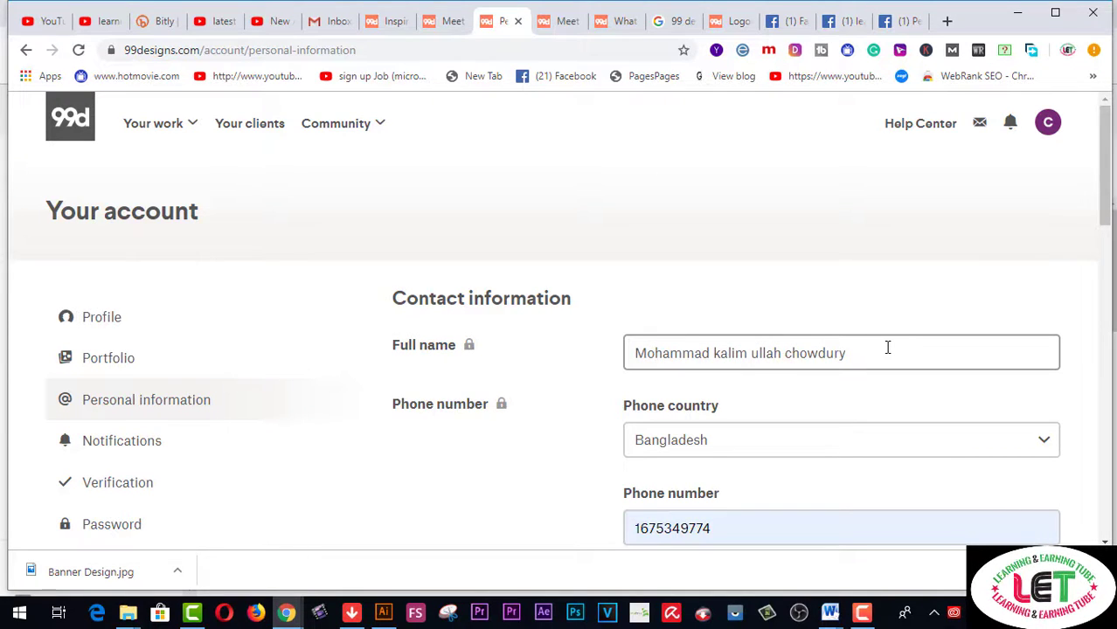
pyautogui.scroll(-1, 887, 347)
pyautogui.scroll(-1, 887, 347)
pyautogui.scroll(-1, 887, 347)
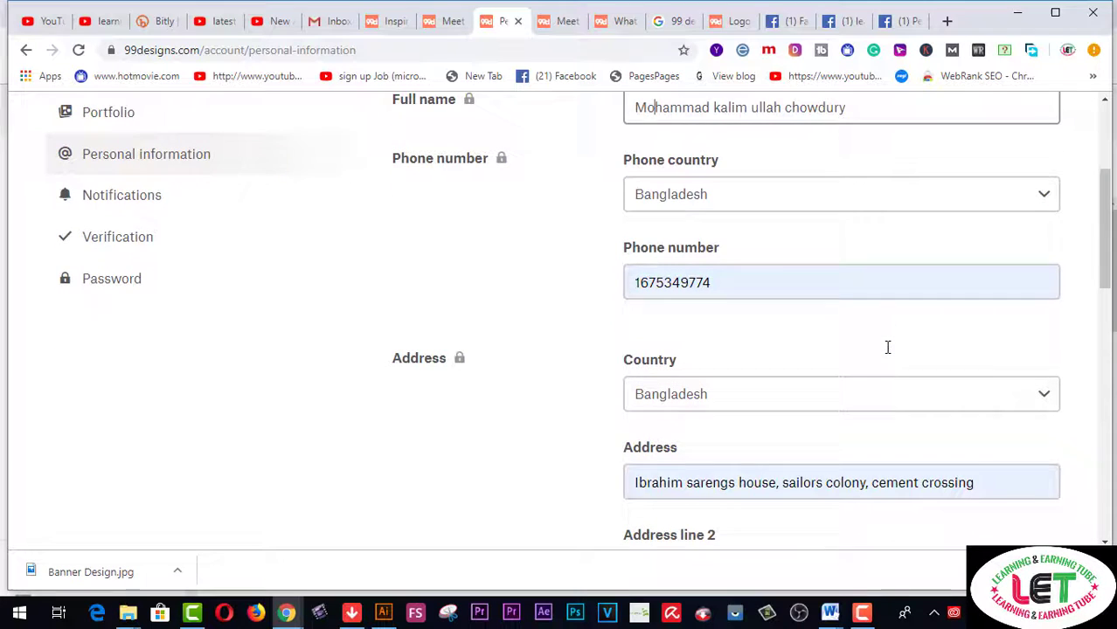
pyautogui.scroll(-2, 887, 347)
pyautogui.scroll(-3, 884, 351)
pyautogui.scroll(-3, 885, 351)
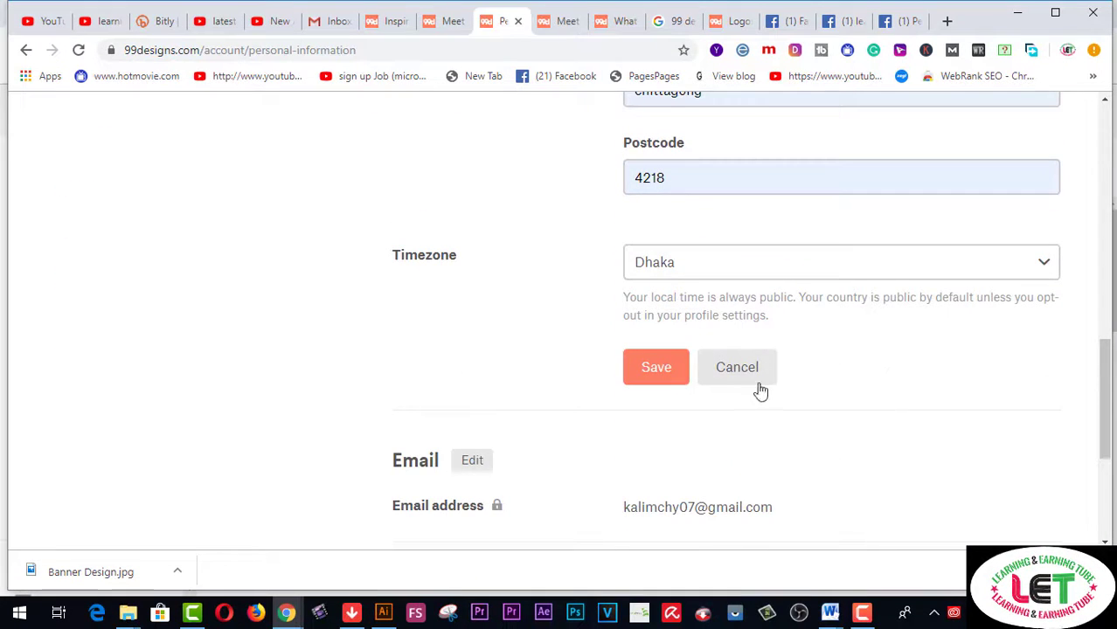
pyautogui.click(664, 374)
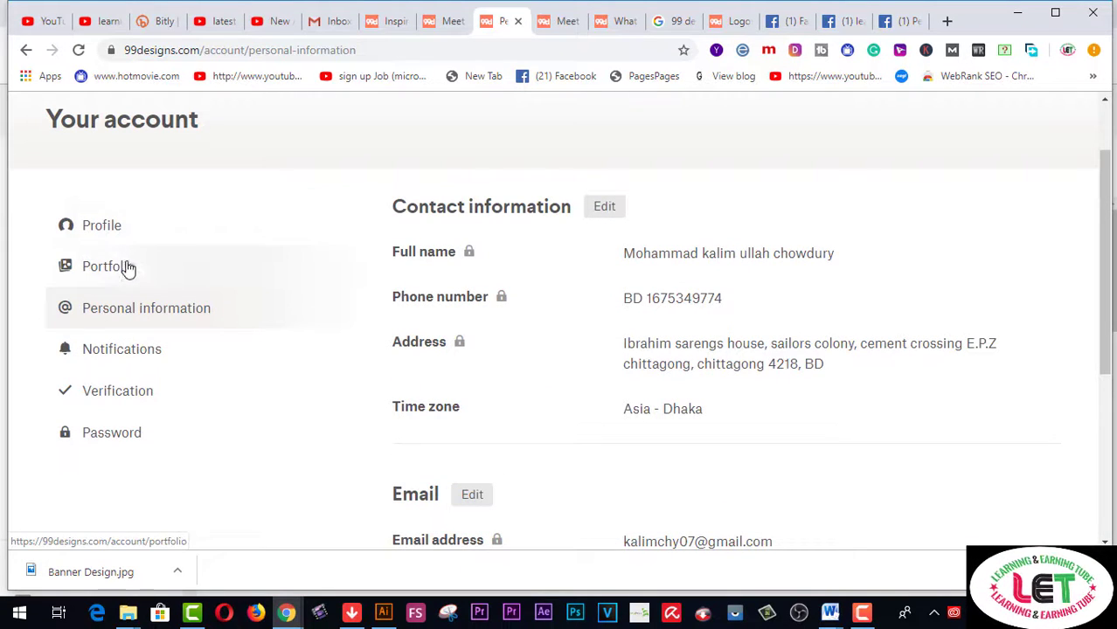
# Step: In Notification settings, keep watched contests alerts on and allow browser notifications for the site
pyautogui.click(137, 350)
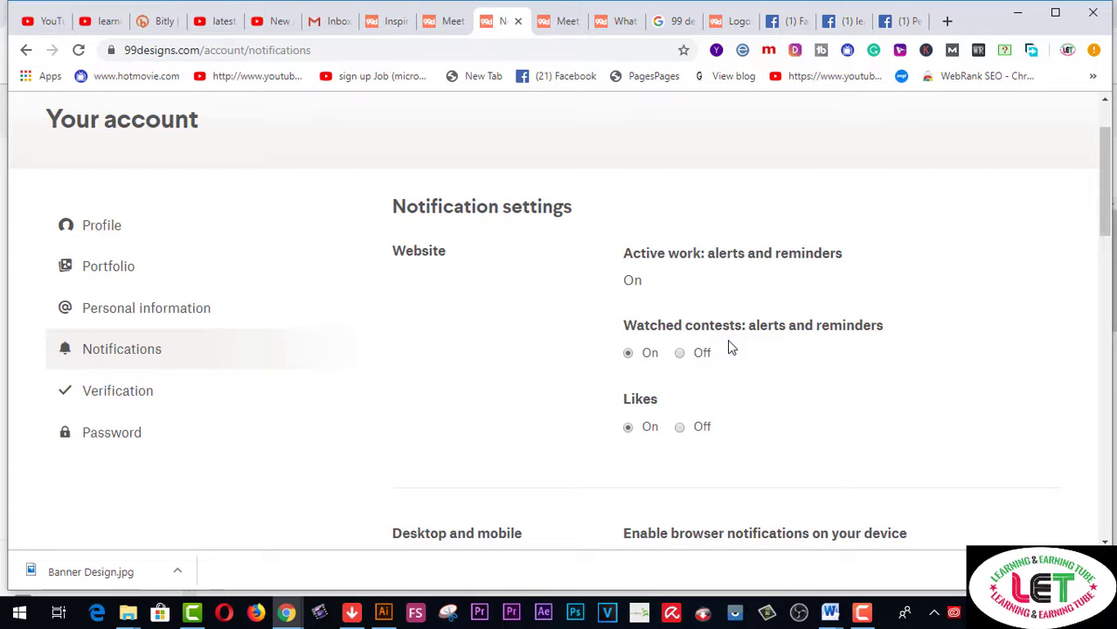
pyautogui.click(682, 354)
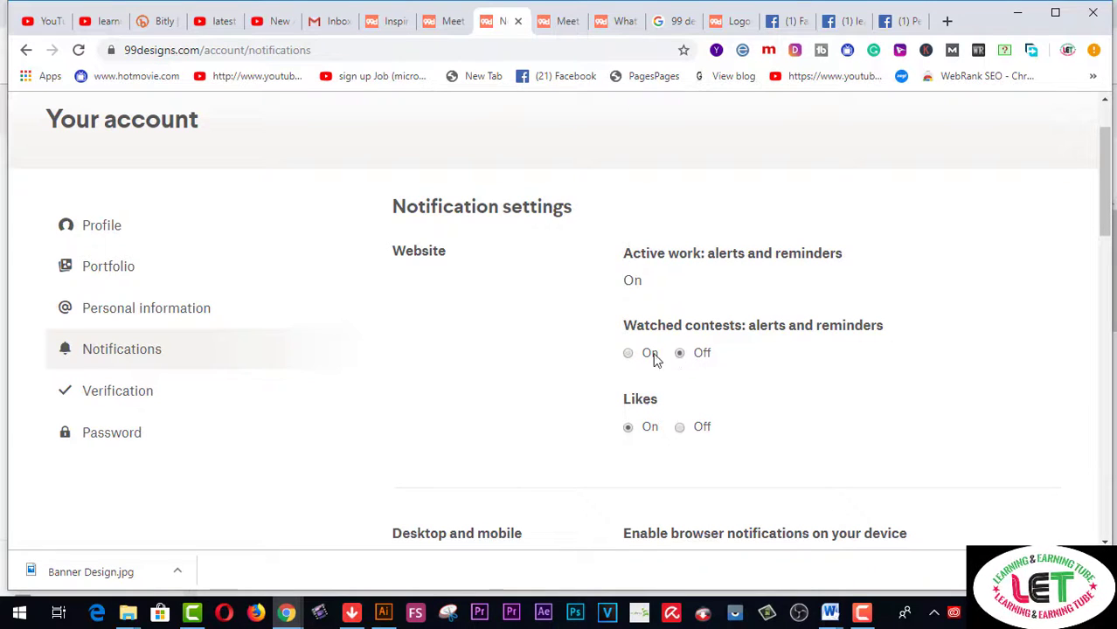
pyautogui.click(629, 354)
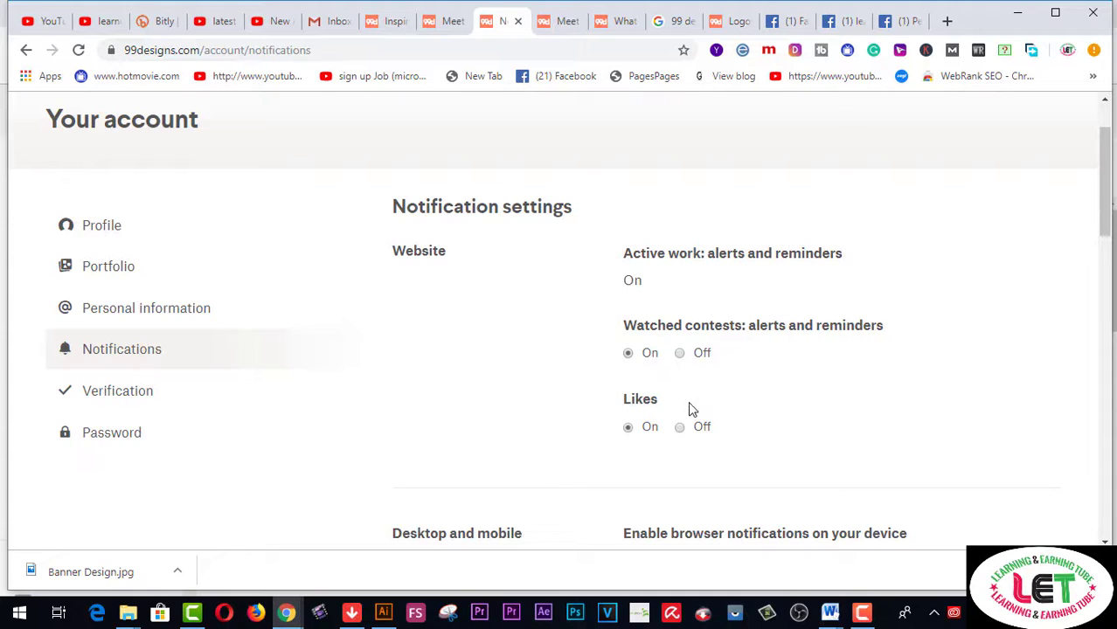
pyautogui.scroll(-2, 718, 391)
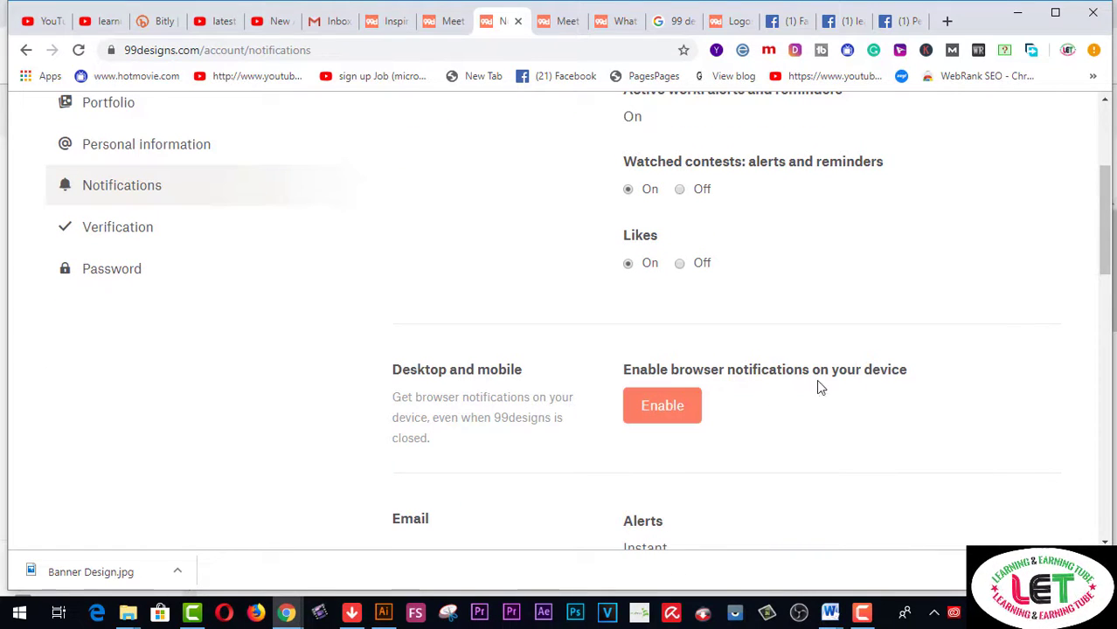
pyautogui.click(651, 409)
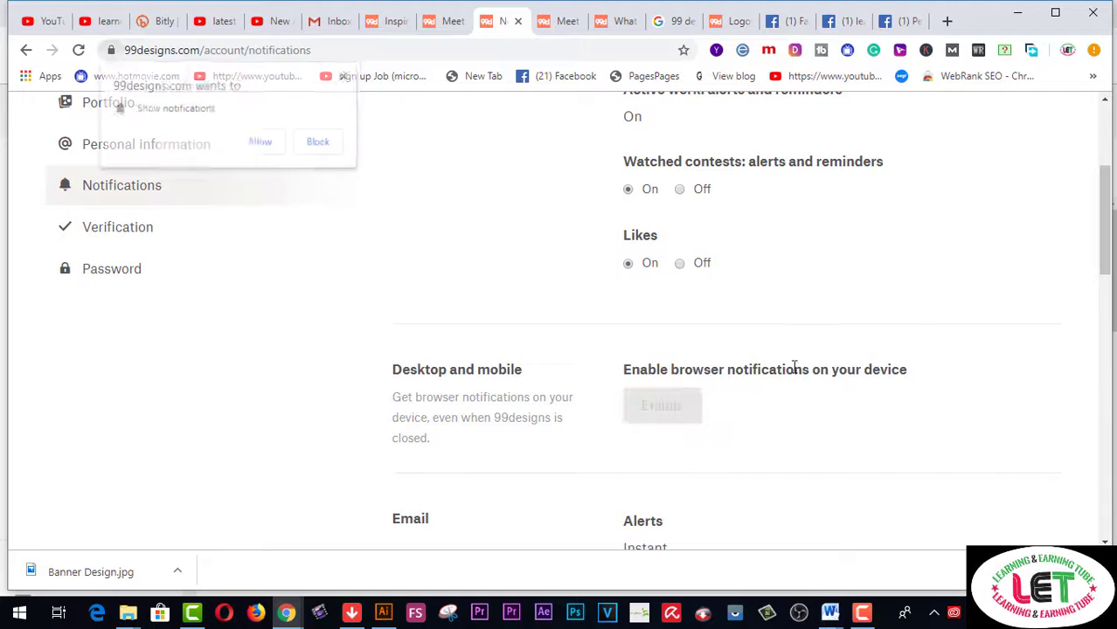
pyautogui.click(262, 143)
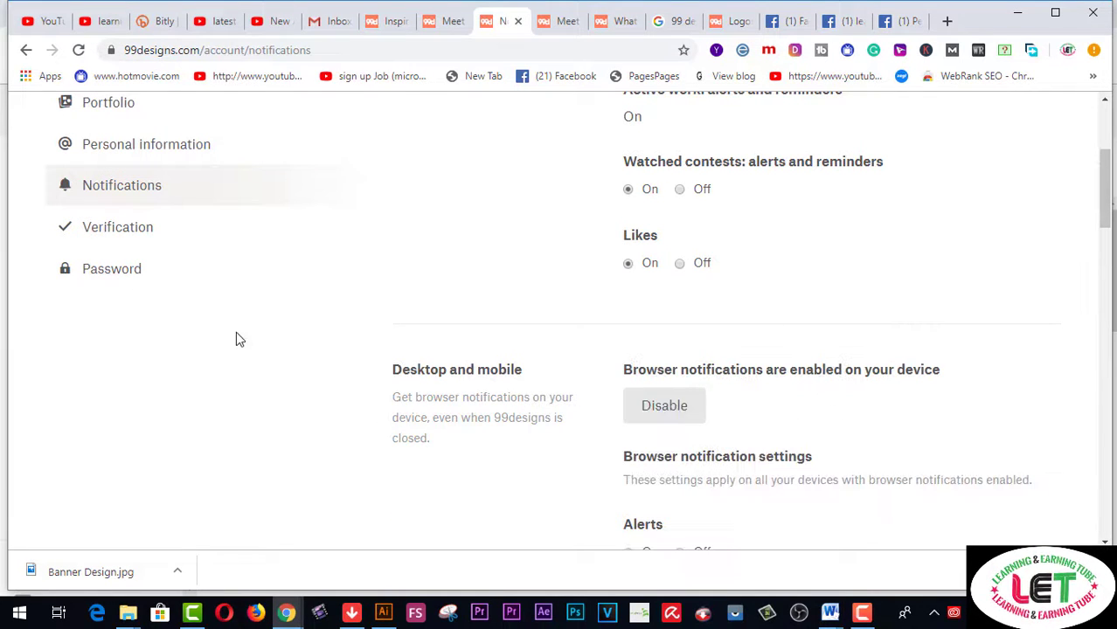
# Step: Turn on browser alerts for Active work reminders and status updates, Watched contests status updates, and Likes
pyautogui.scroll(-2, 236, 339)
pyautogui.scroll(-3, 250, 344)
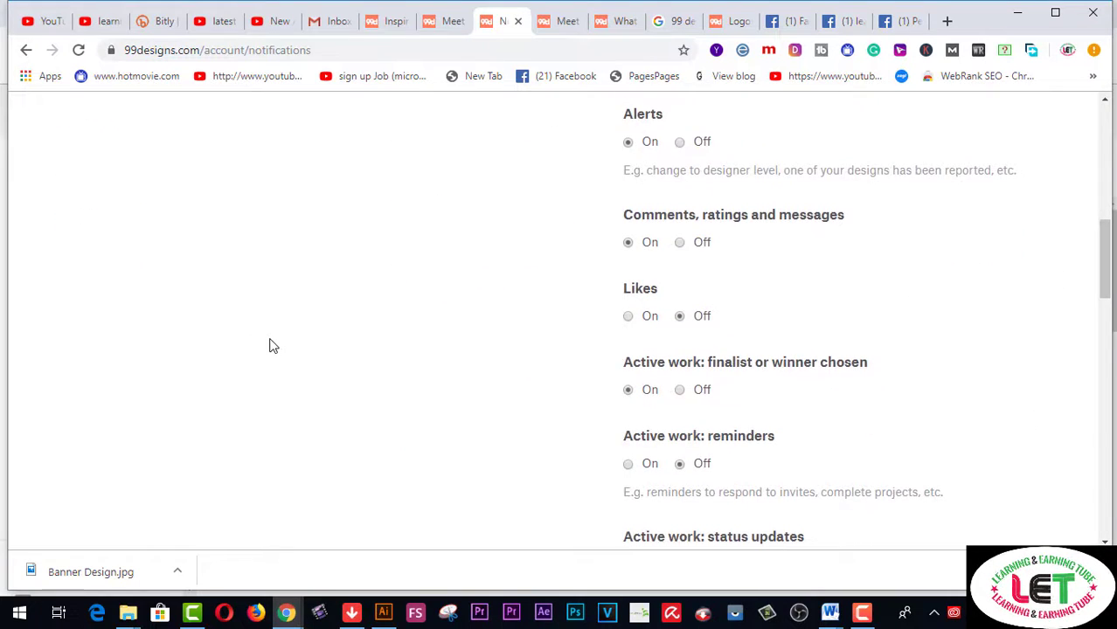
pyautogui.scroll(-2, 297, 341)
pyautogui.scroll(-1, 320, 336)
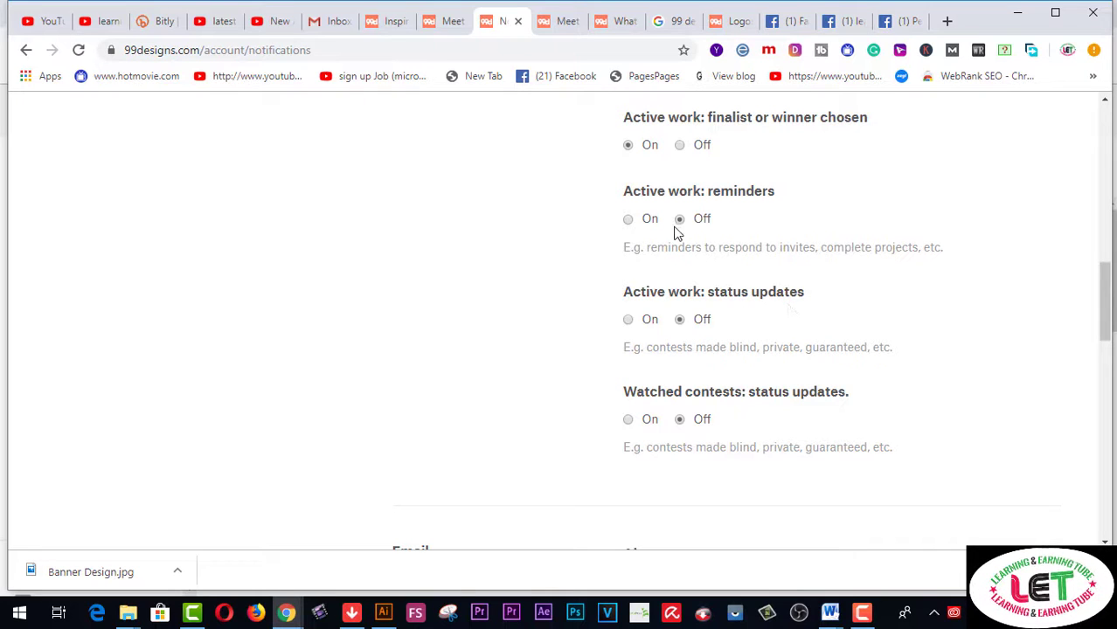
pyautogui.click(627, 219)
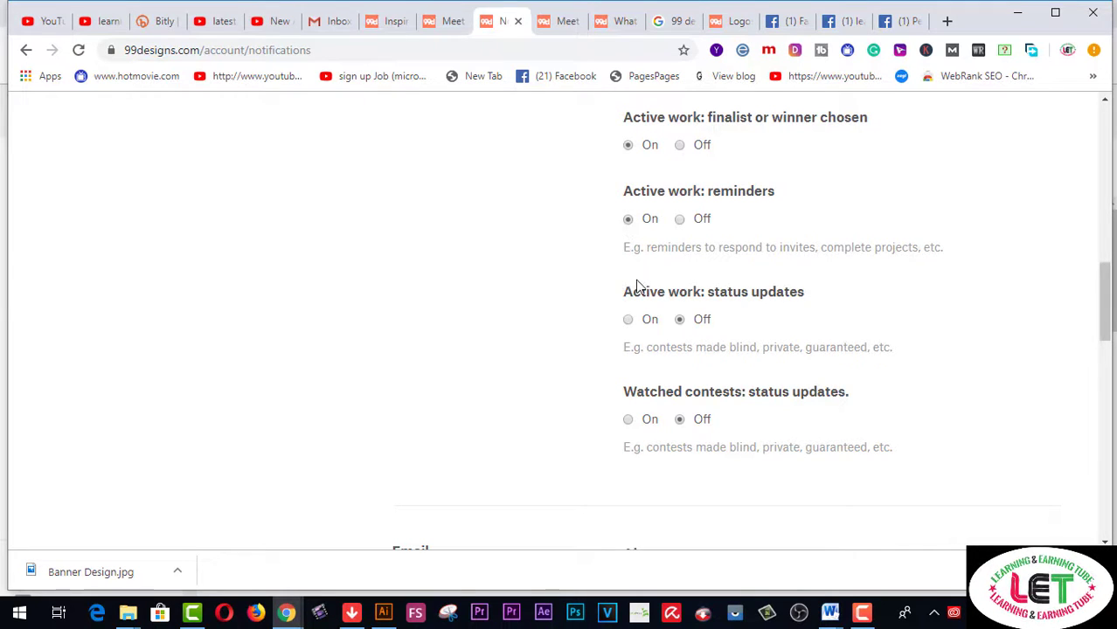
pyautogui.click(628, 320)
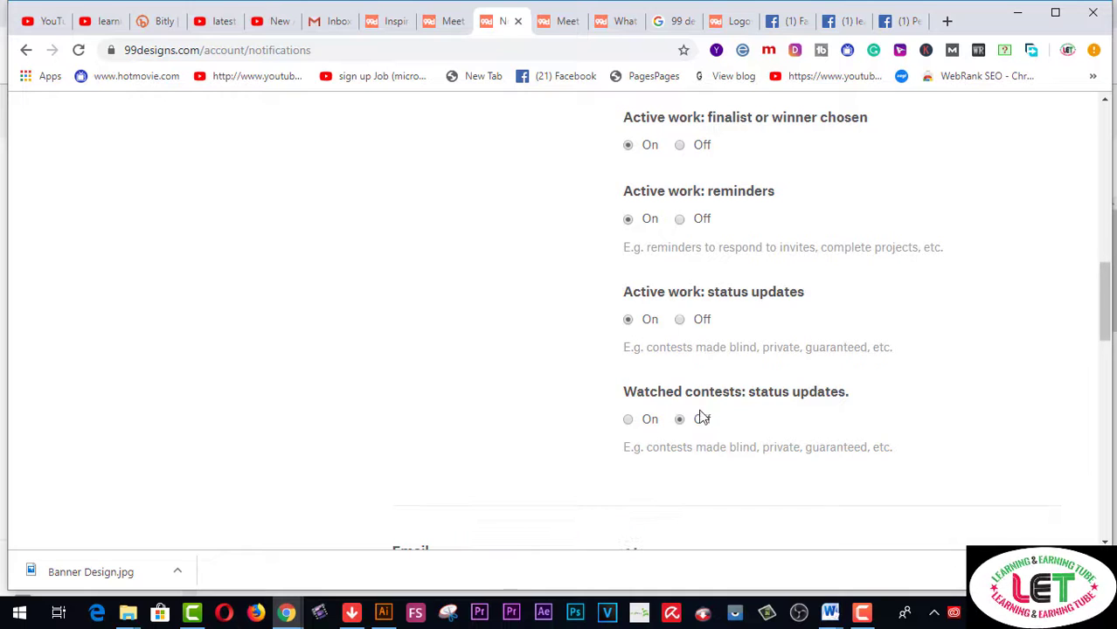
pyautogui.click(628, 419)
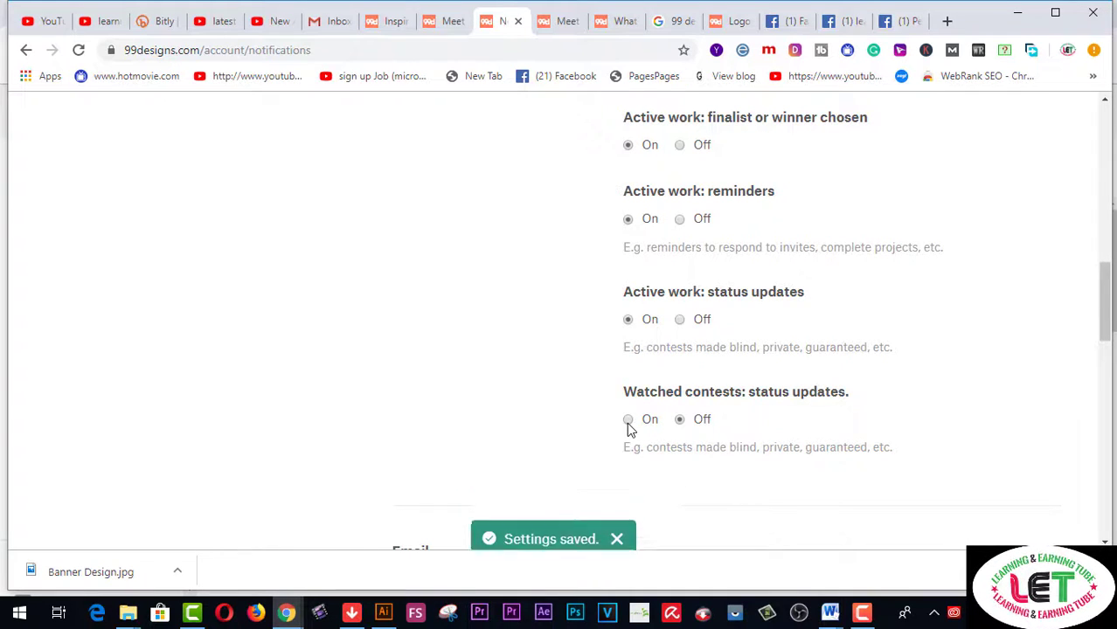
pyautogui.scroll(3, 796, 409)
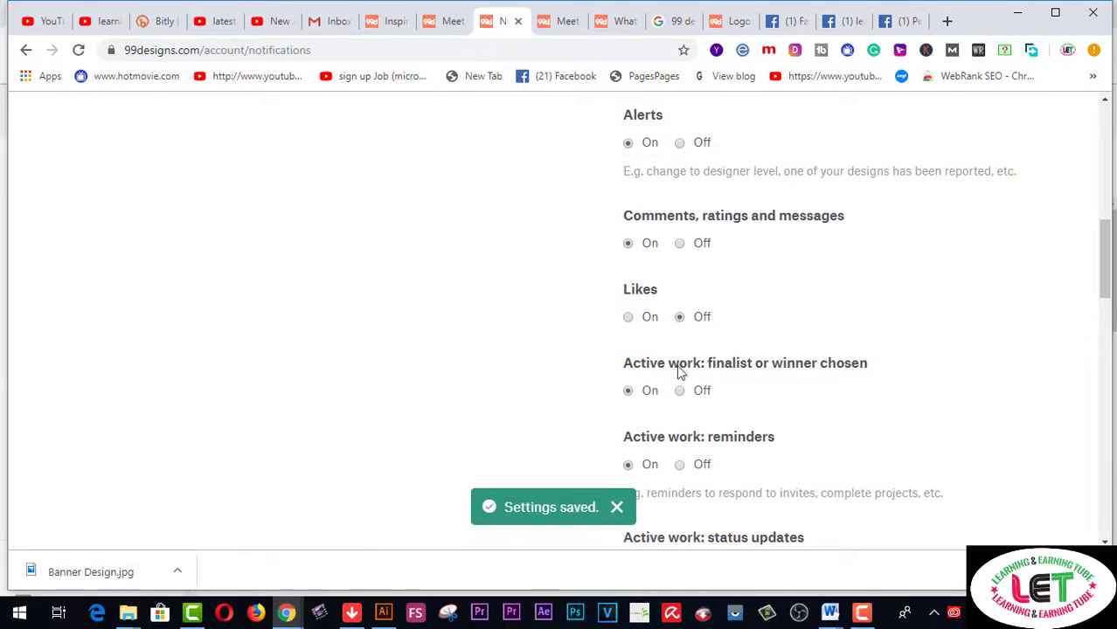
pyautogui.click(630, 320)
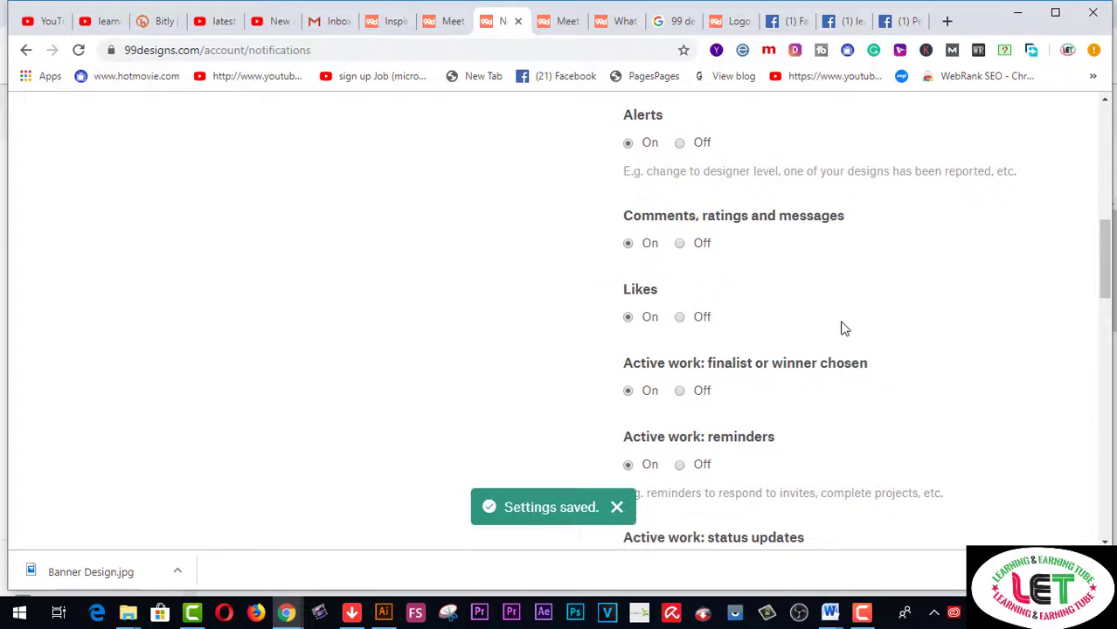
# Step: Scroll through the remaining notification options to review them
pyautogui.scroll(1, 751, 336)
pyautogui.scroll(1, 755, 341)
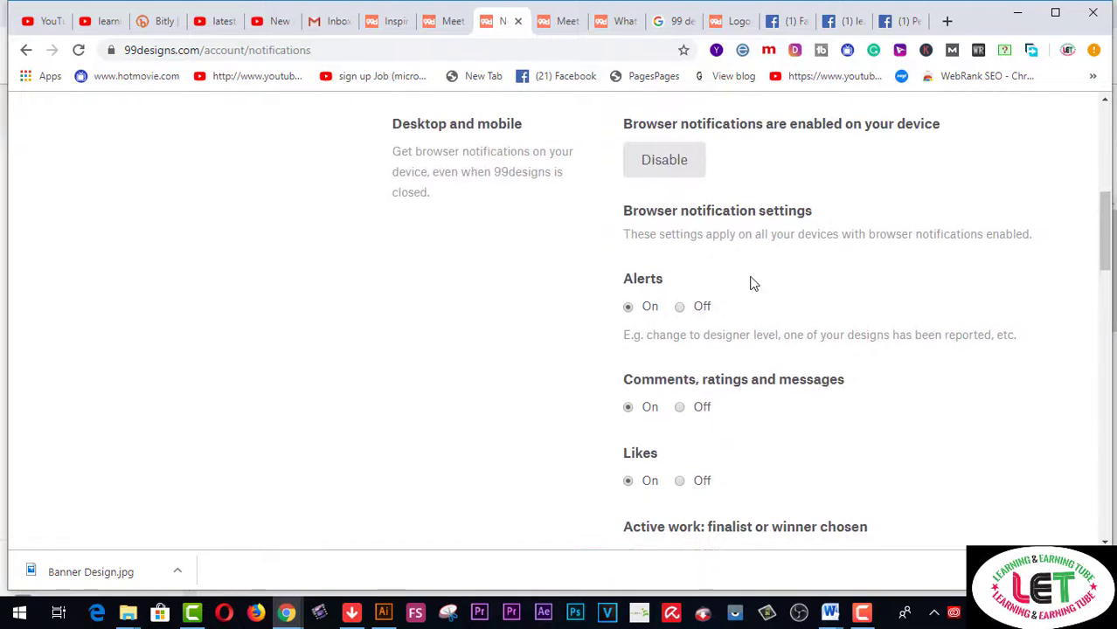
pyautogui.scroll(-3, 669, 354)
pyautogui.scroll(-4, 668, 356)
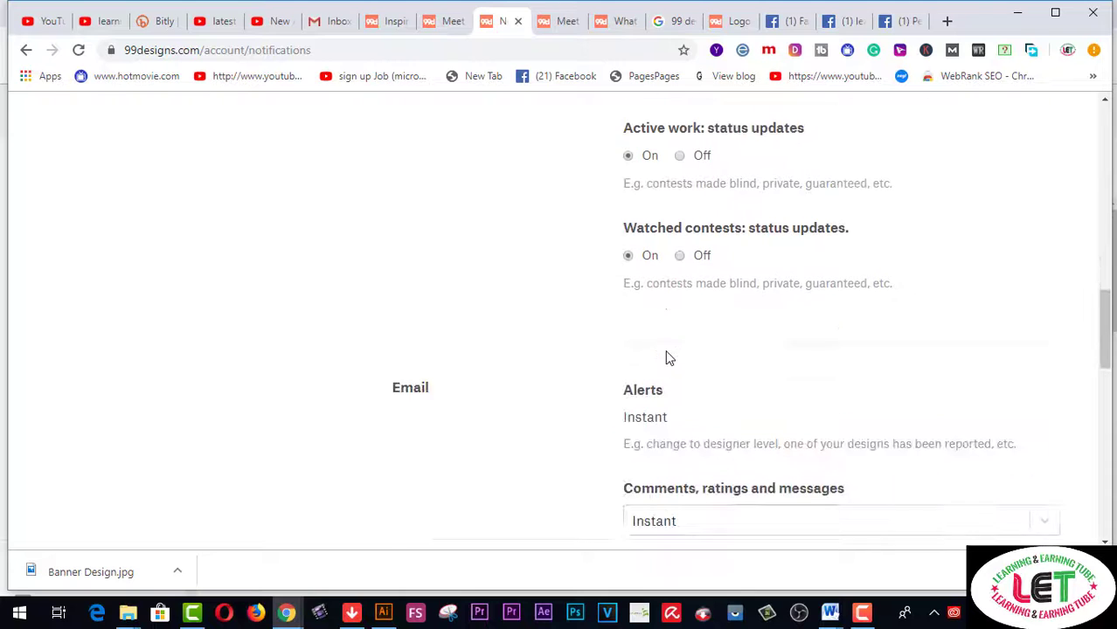
pyautogui.scroll(-4, 670, 360)
pyautogui.scroll(-4, 669, 365)
pyautogui.scroll(-1, 669, 359)
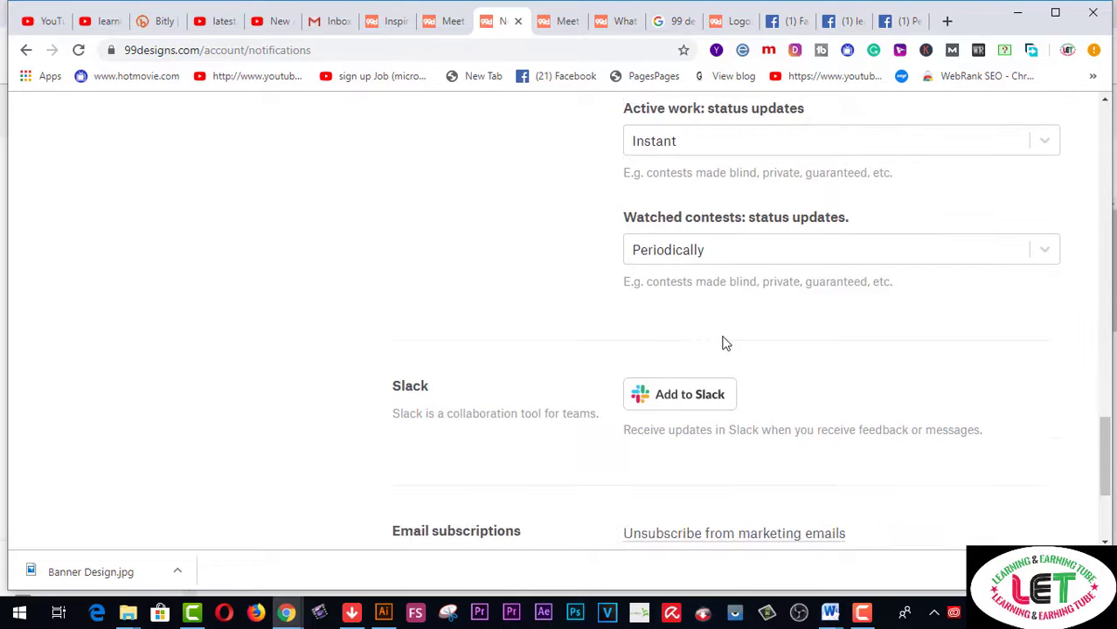
pyautogui.scroll(-3, 723, 342)
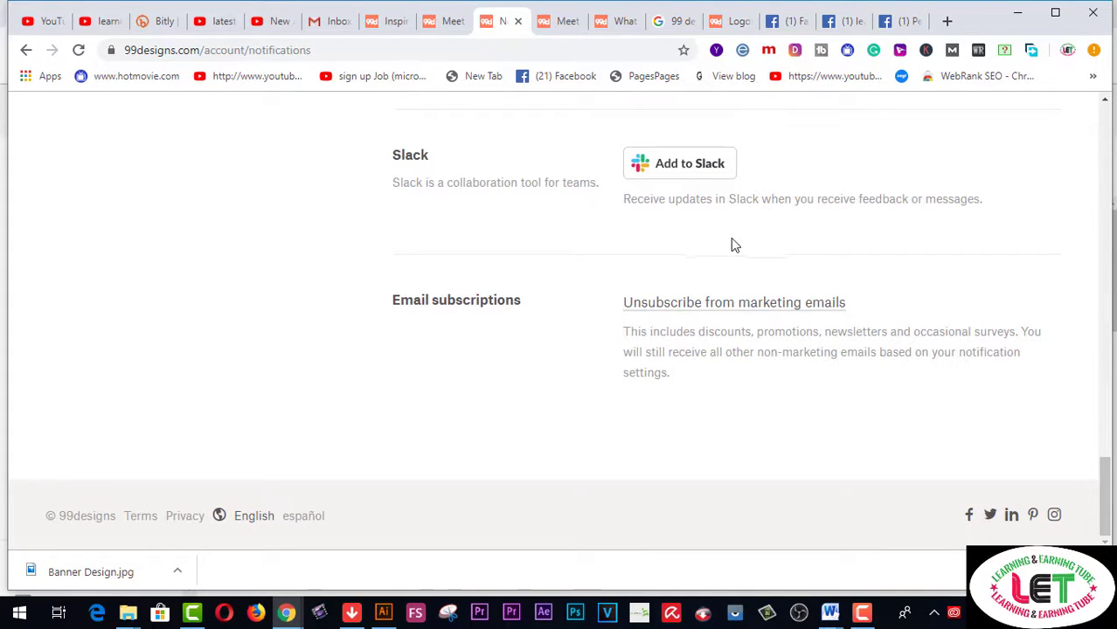
pyautogui.scroll(2, 561, 398)
pyautogui.scroll(6, 564, 387)
pyautogui.scroll(5, 564, 385)
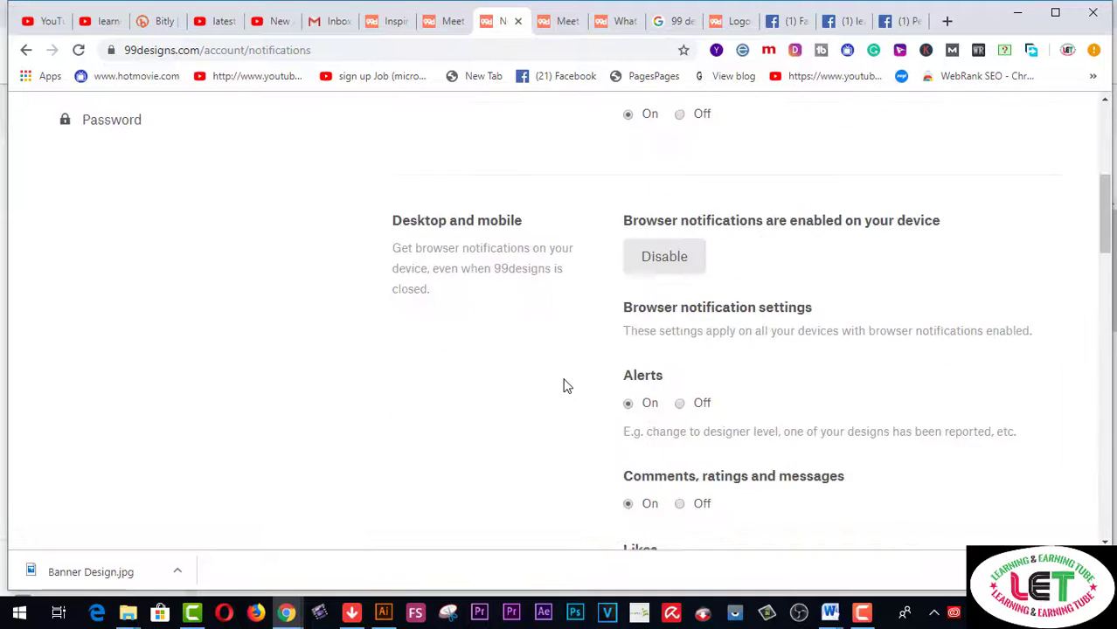
pyautogui.scroll(3, 563, 386)
pyautogui.scroll(2, 564, 387)
pyautogui.scroll(-2, 564, 386)
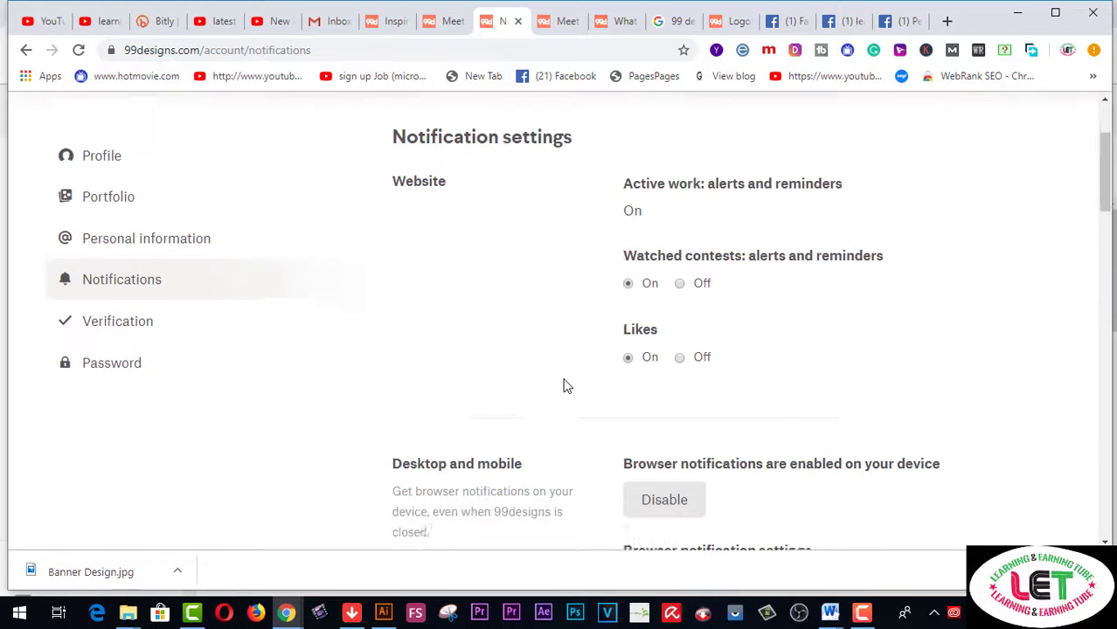
# Step: Open the Verification account page and load its 'how verification works' help article in a new tab
pyautogui.click(95, 325)
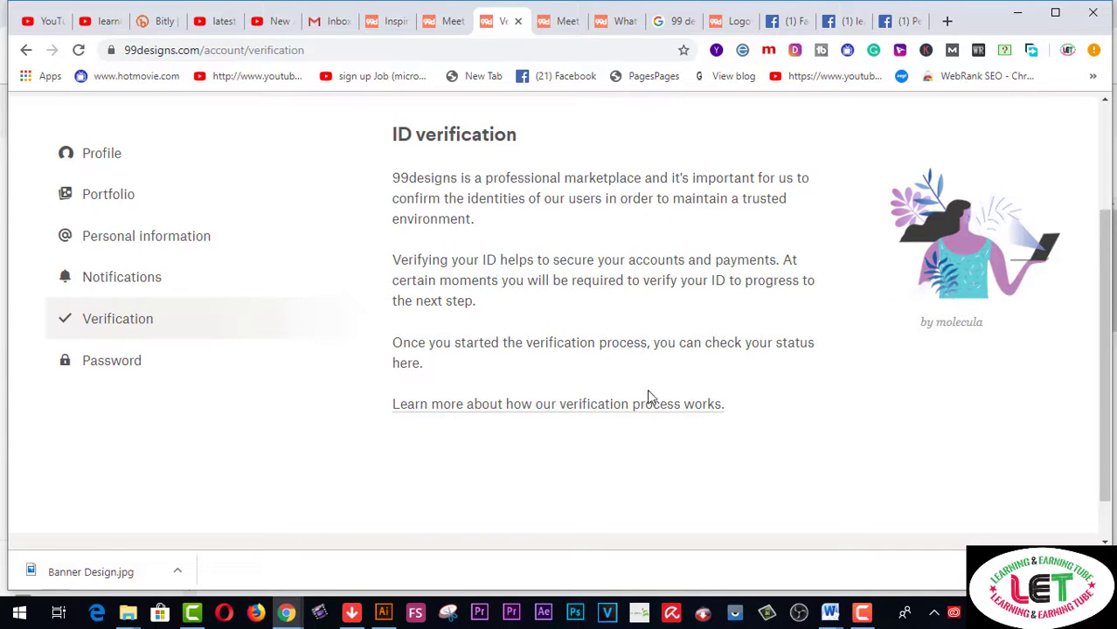
pyautogui.rightClick(621, 407)
pyautogui.click(636, 423)
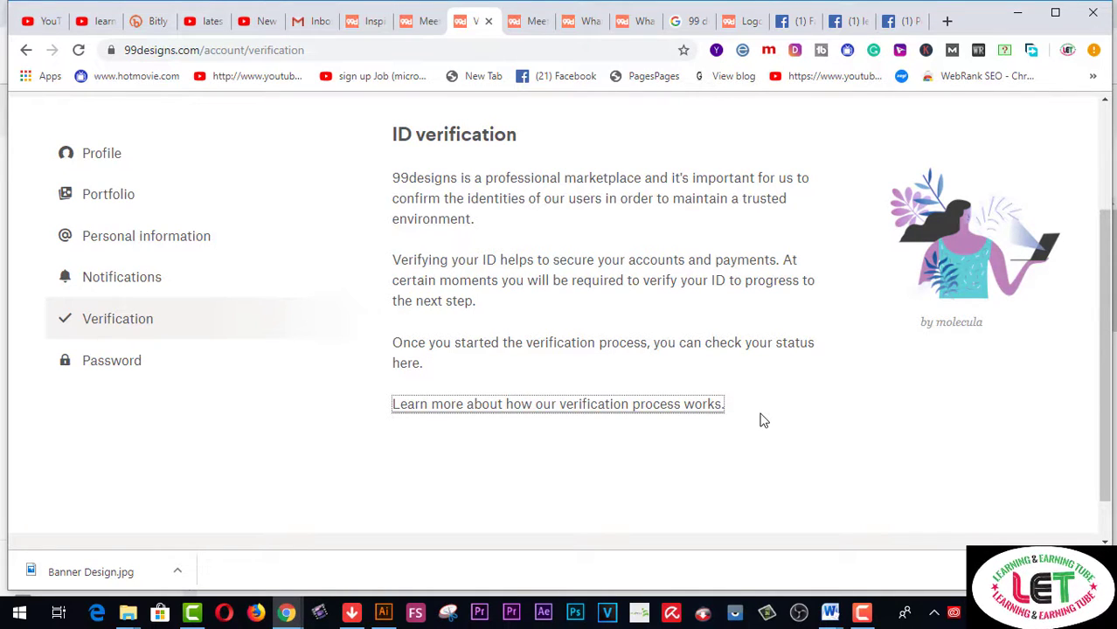
# Step: Switch to the ID verification help article and open one of its links in a new tab
pyautogui.click(588, 24)
pyautogui.scroll(-3, 607, 304)
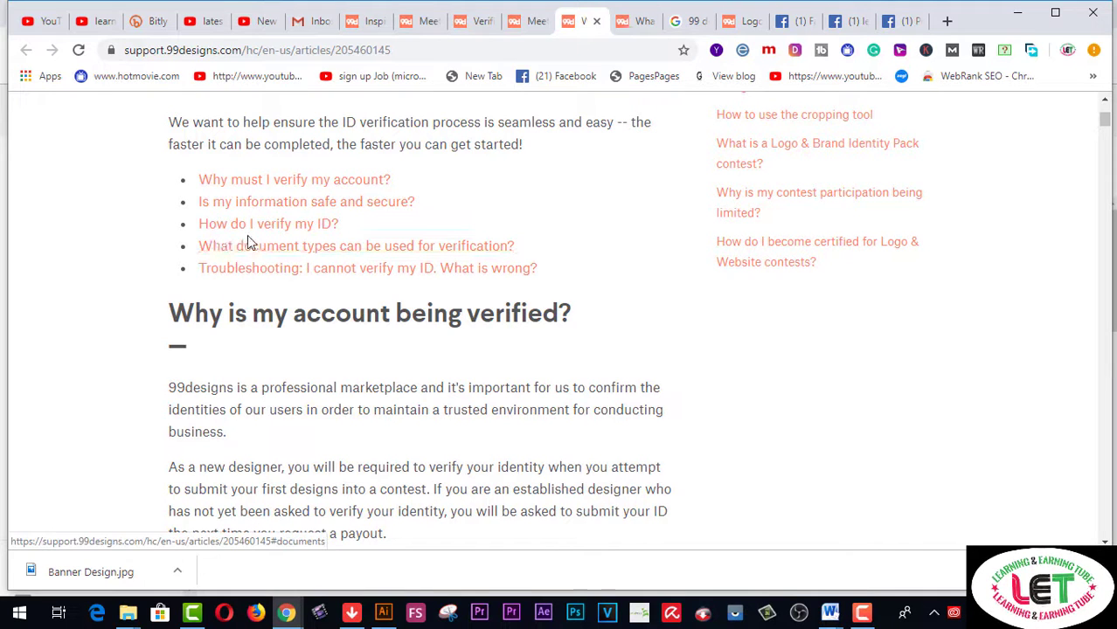
pyautogui.rightClick(291, 227)
pyautogui.click(319, 236)
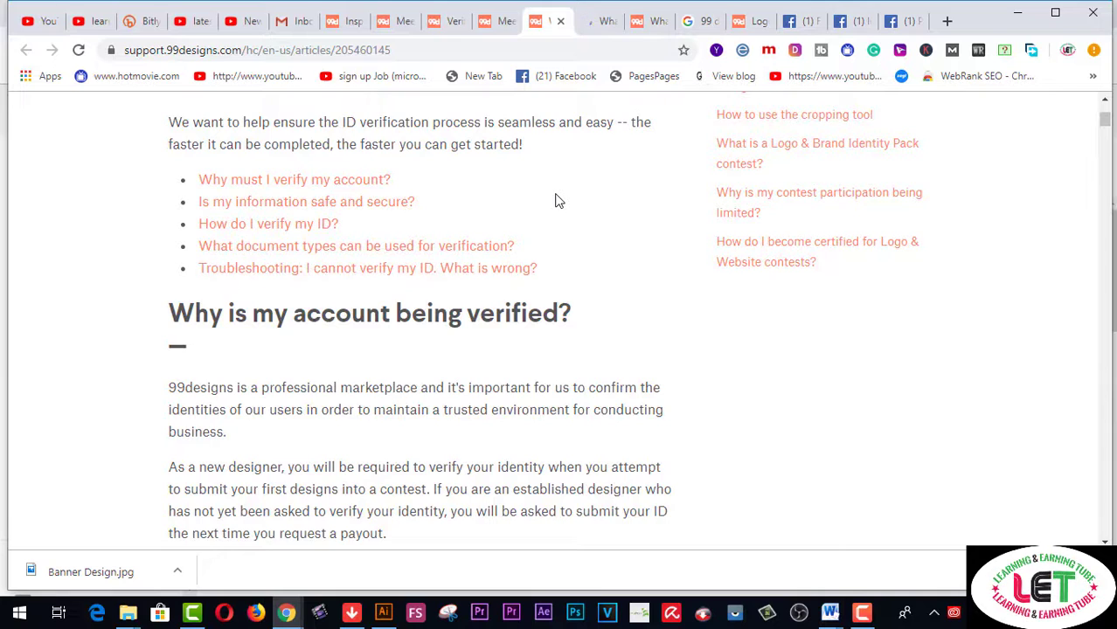
# Step: Read down the article to the 'Acceptable document types by country' table
pyautogui.scroll(-4, 558, 201)
pyautogui.scroll(-4, 558, 201)
pyautogui.scroll(-3, 557, 201)
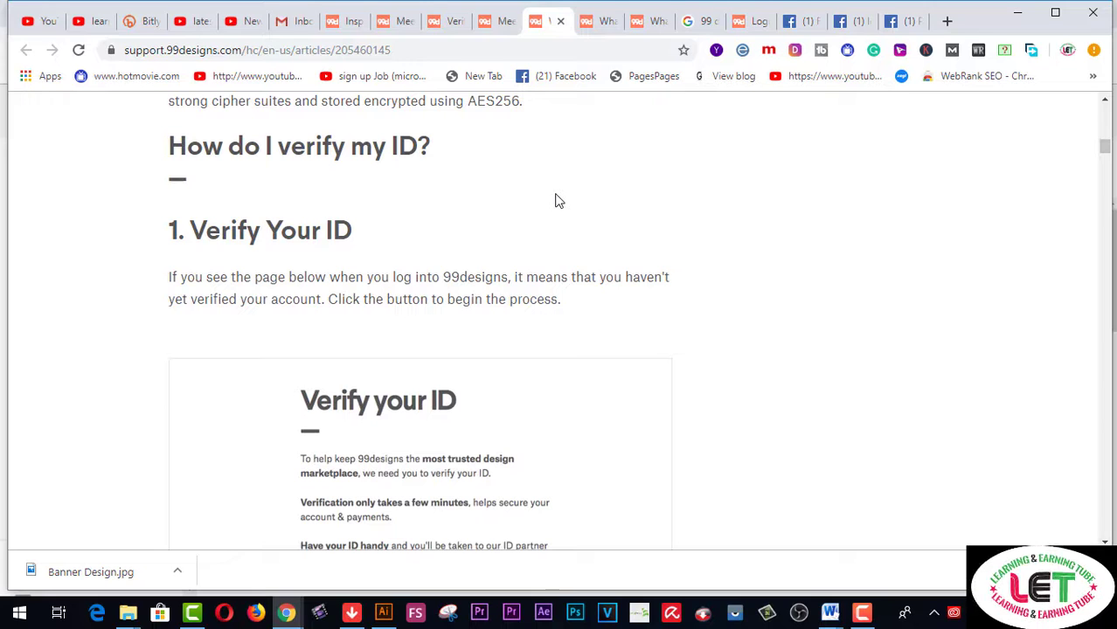
pyautogui.scroll(-1, 492, 242)
pyautogui.scroll(-1, 502, 252)
pyautogui.scroll(-2, 507, 267)
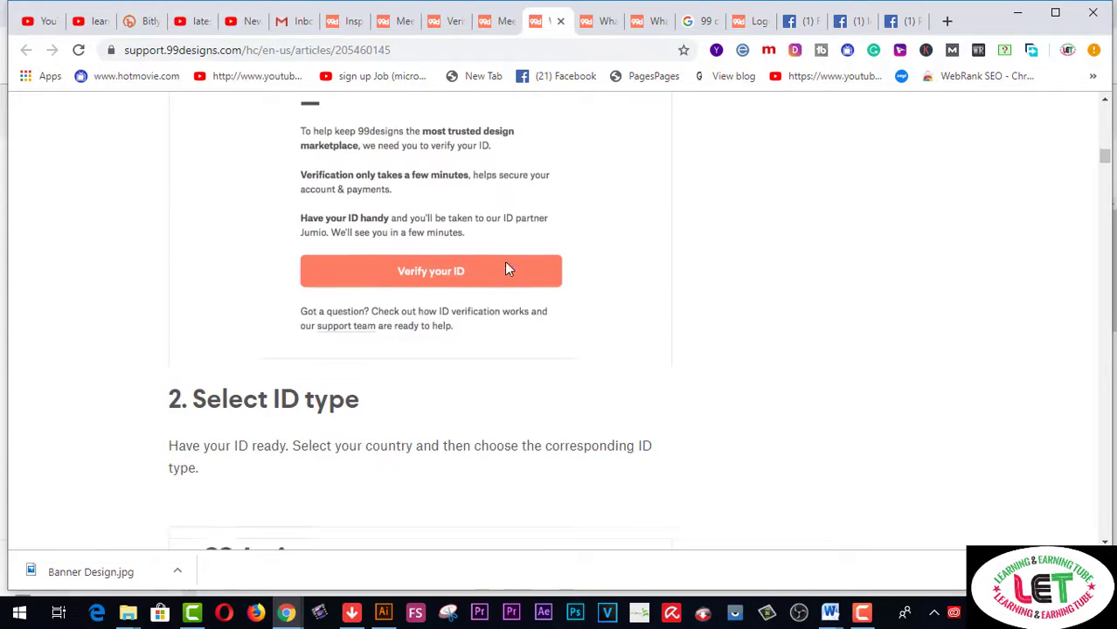
pyautogui.scroll(-3, 506, 265)
pyautogui.scroll(-1, 506, 266)
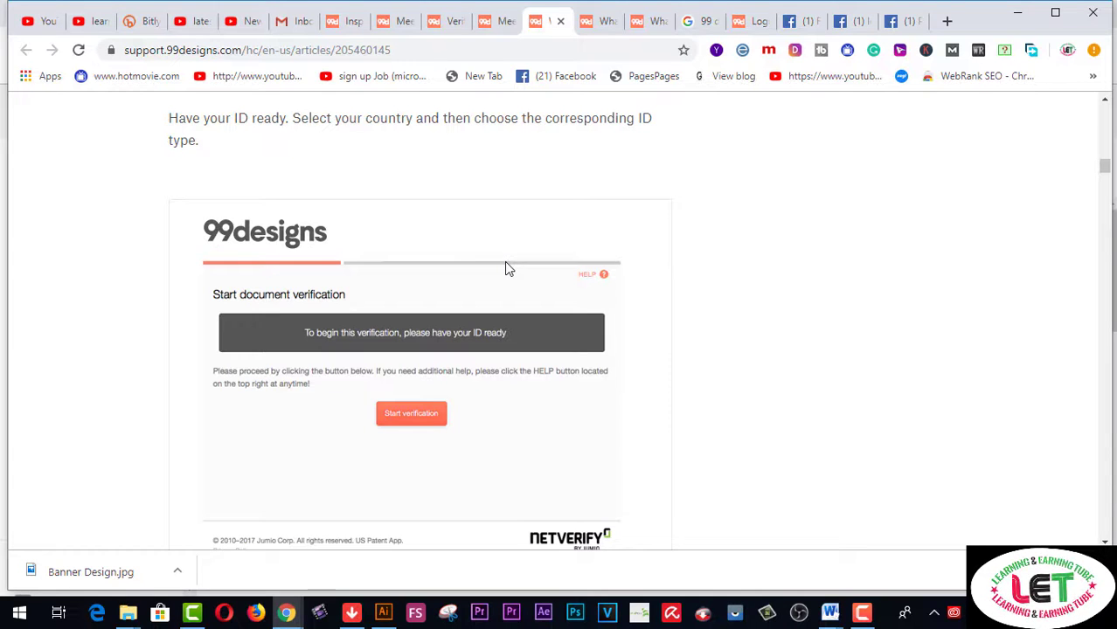
pyautogui.scroll(-3, 504, 261)
pyautogui.scroll(-1, 505, 261)
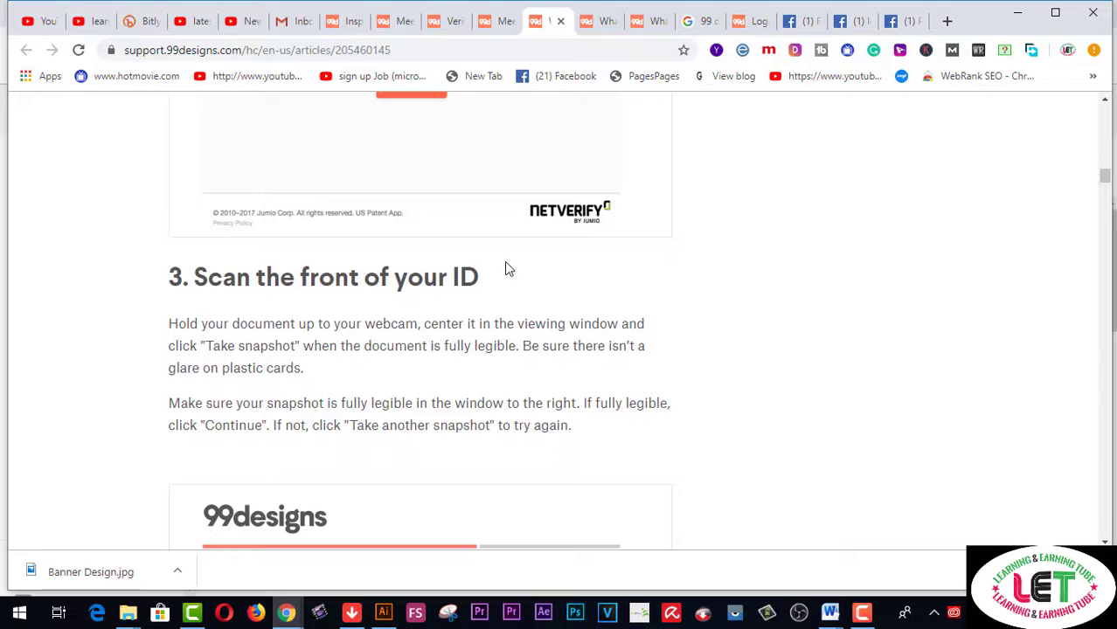
pyautogui.scroll(-3, 504, 261)
pyautogui.scroll(-1, 504, 261)
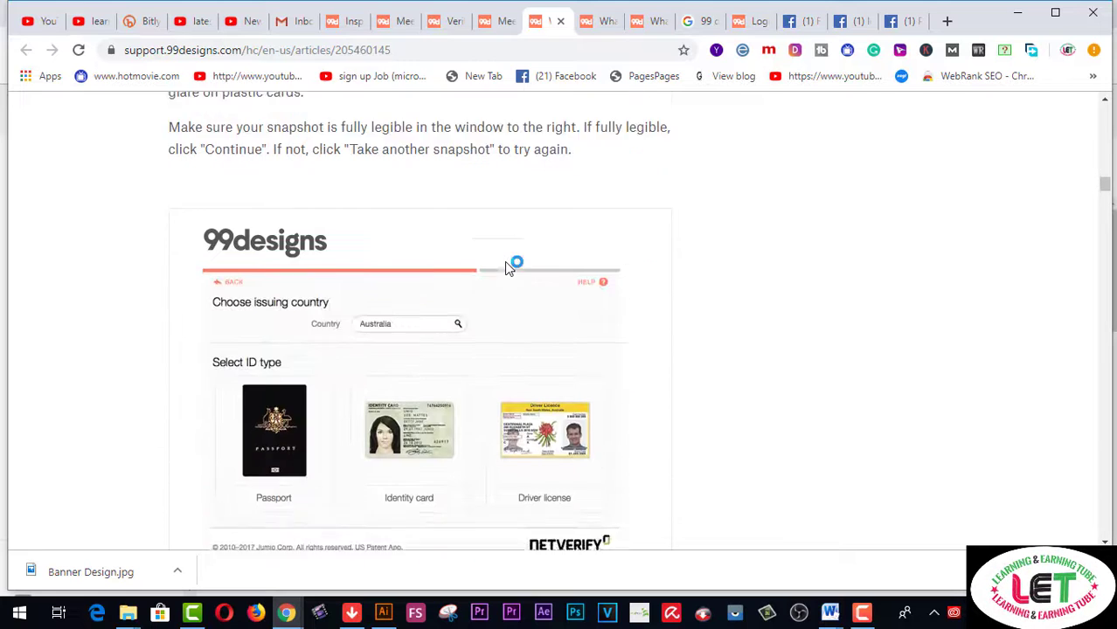
pyautogui.scroll(-4, 499, 281)
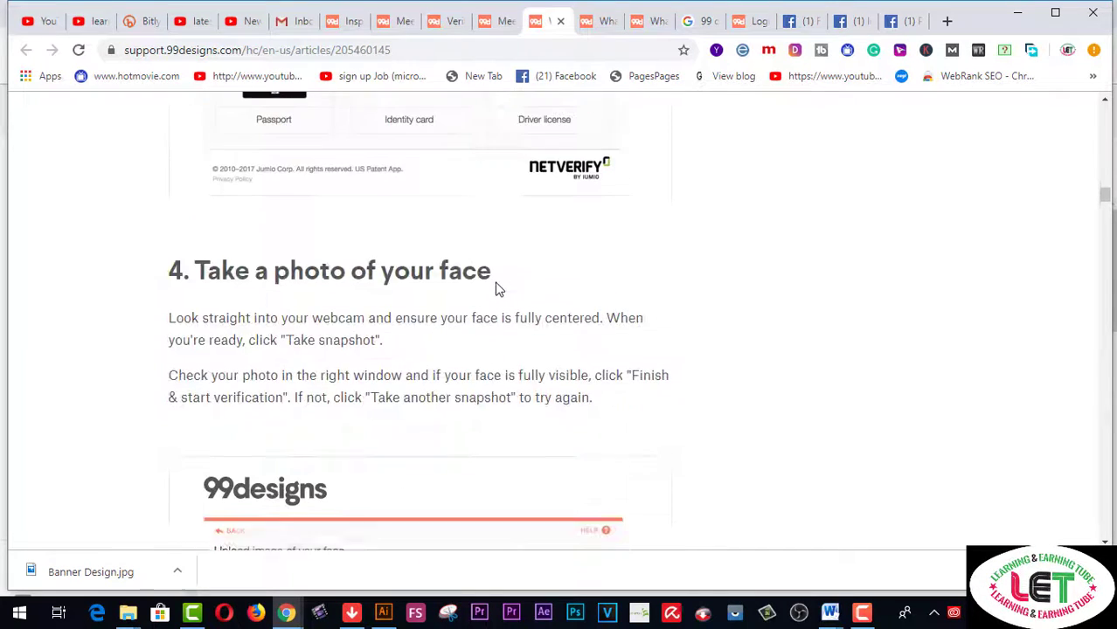
pyautogui.scroll(-1, 496, 287)
pyautogui.scroll(-3, 496, 287)
pyautogui.scroll(-1, 496, 289)
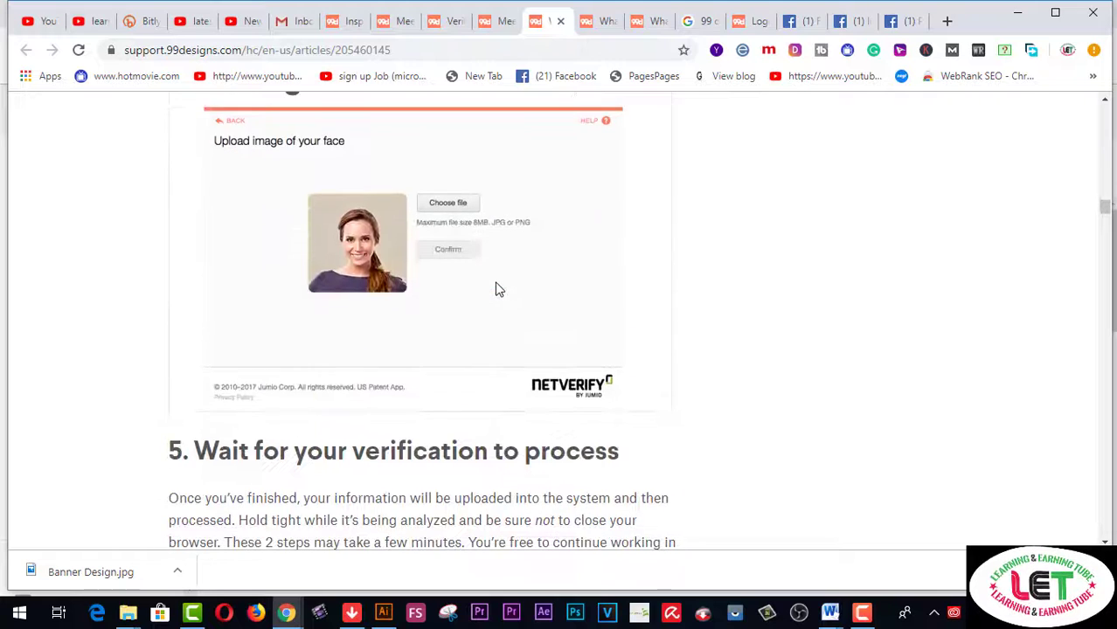
pyautogui.scroll(-3, 479, 276)
pyautogui.scroll(-2, 479, 276)
pyautogui.scroll(-2, 479, 276)
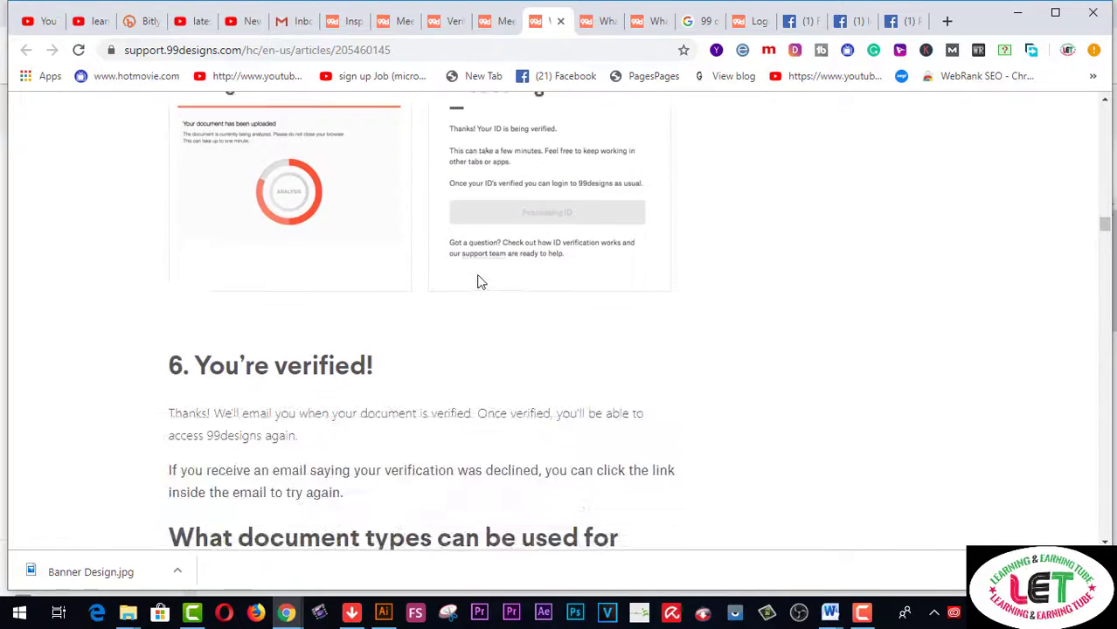
pyautogui.scroll(-2, 479, 277)
pyautogui.scroll(-2, 479, 279)
pyautogui.scroll(-2, 479, 281)
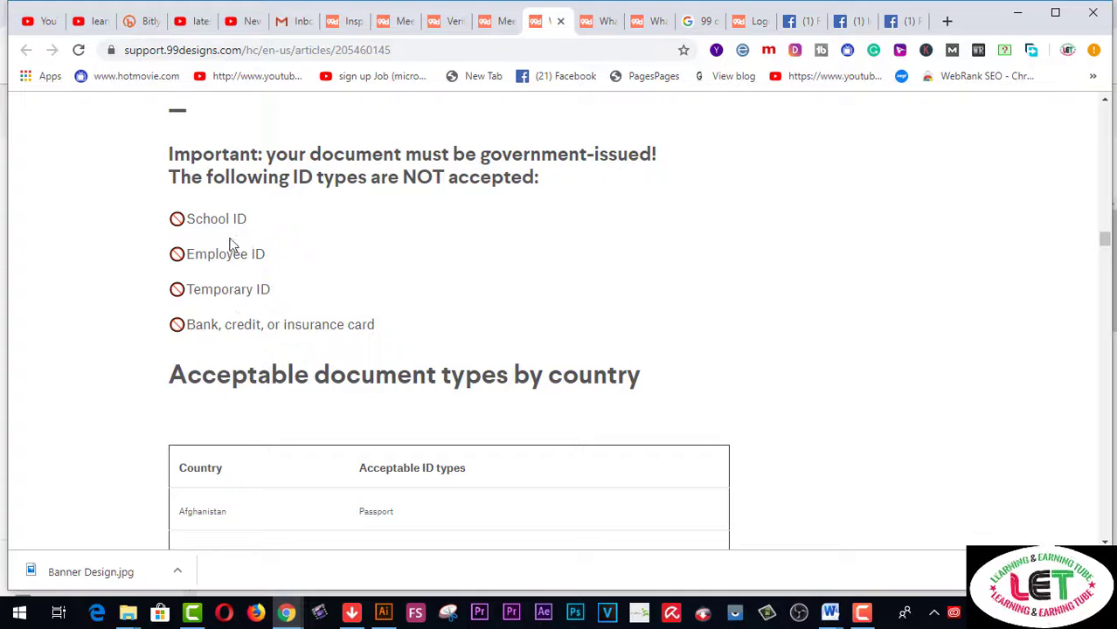
# Step: Return to the yellow-banner designer profile and show the 'Your work' dropdown in the header
pyautogui.click(496, 27)
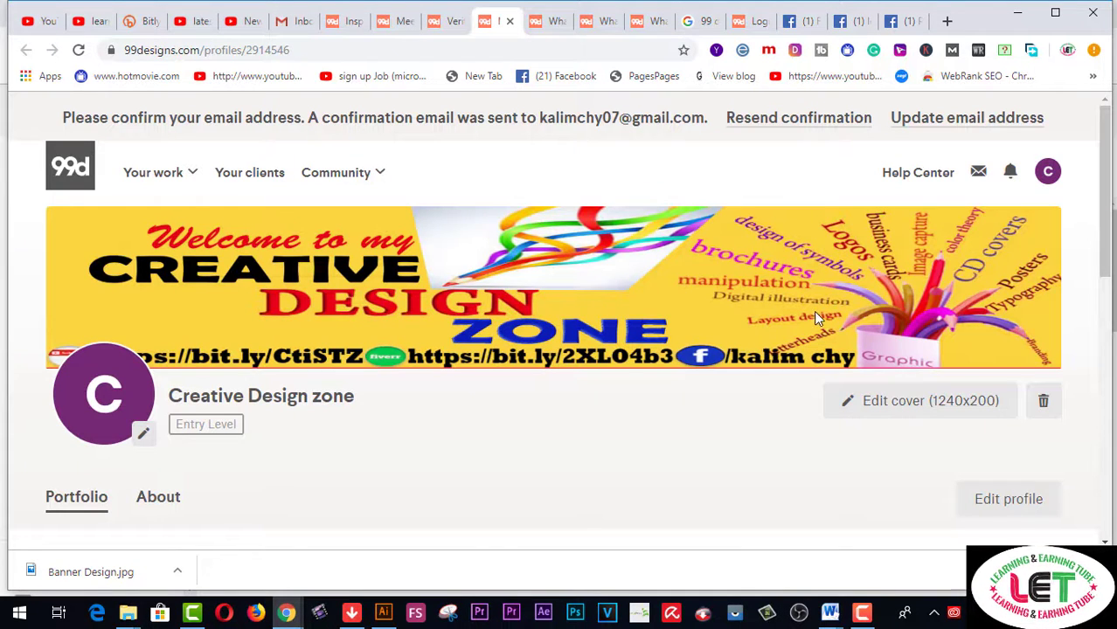
pyautogui.scroll(-1, 813, 313)
pyautogui.scroll(-1, 813, 319)
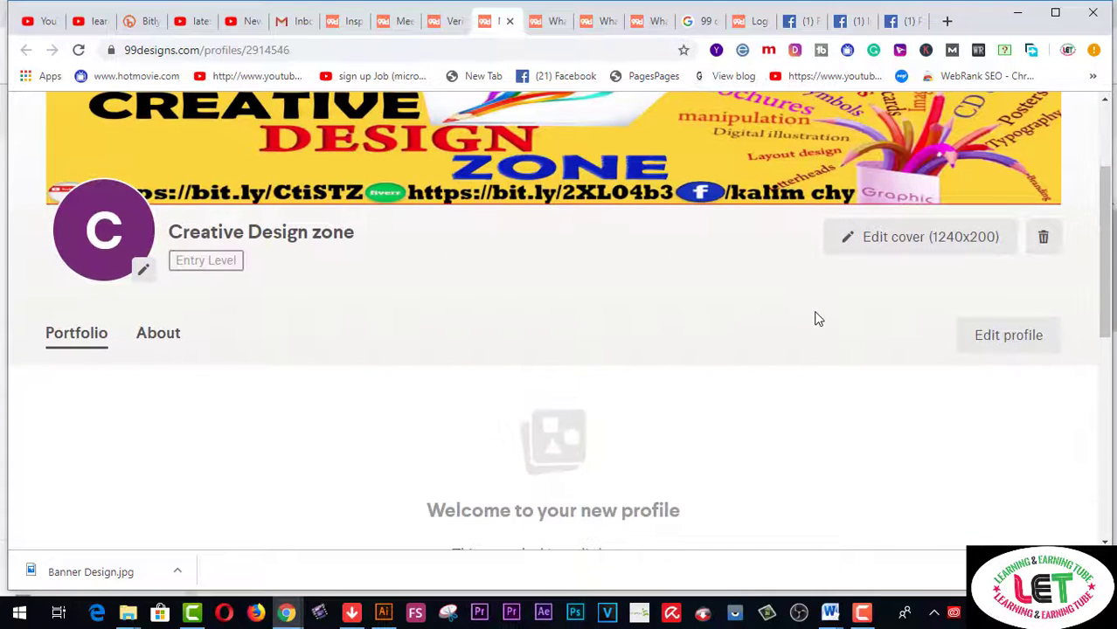
pyautogui.scroll(2, 813, 319)
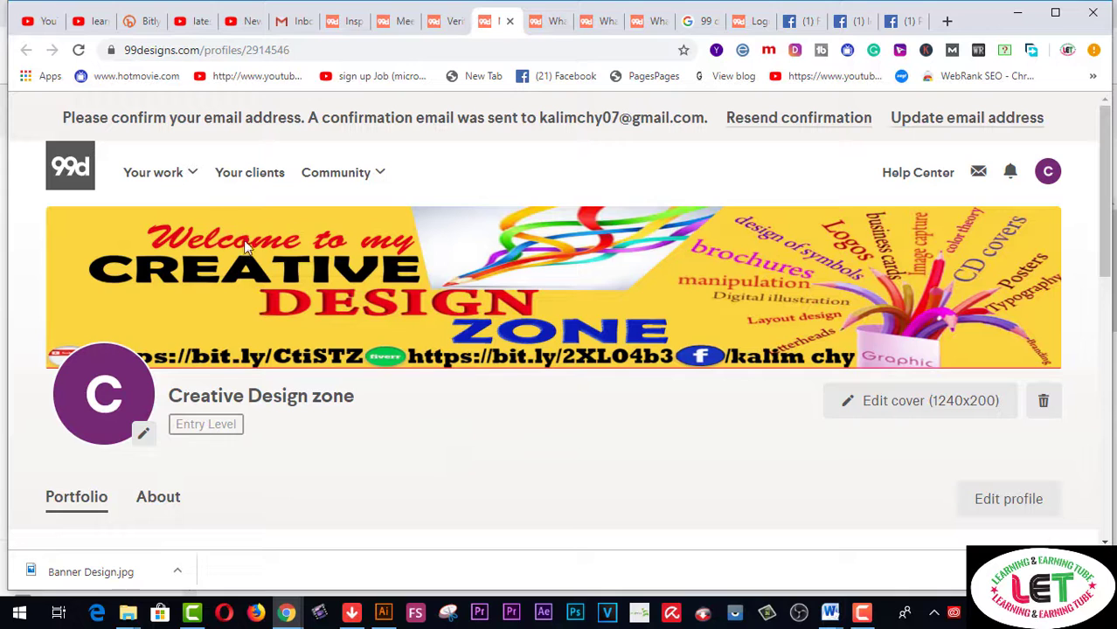
pyautogui.click(195, 177)
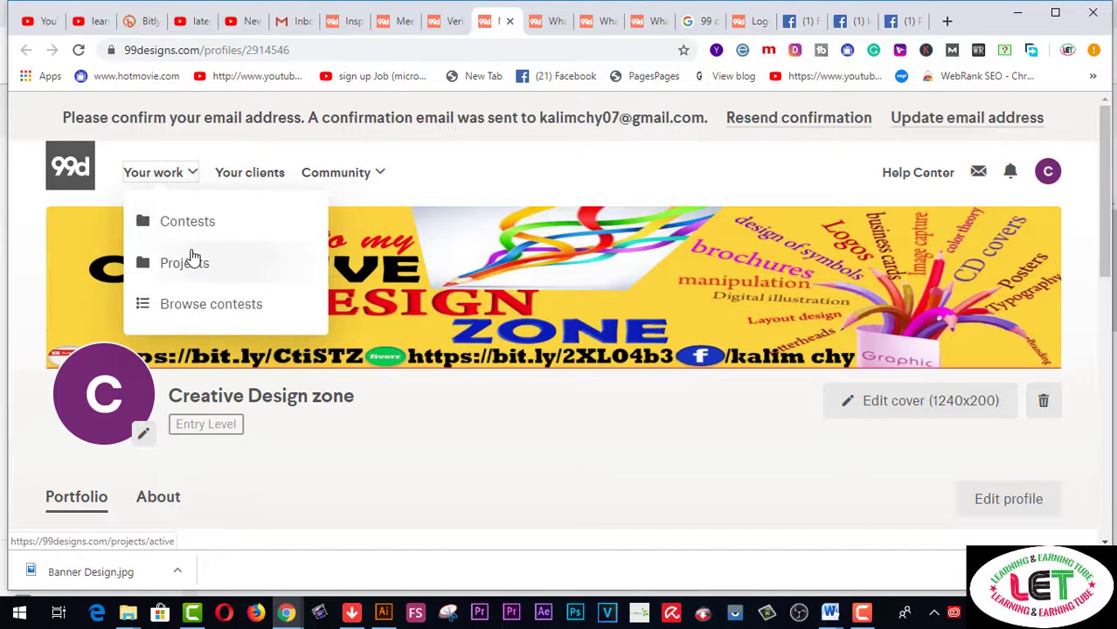
# Step: Choose 'Browse contests' from the 'Your work' dropdown
pyautogui.click(202, 310)
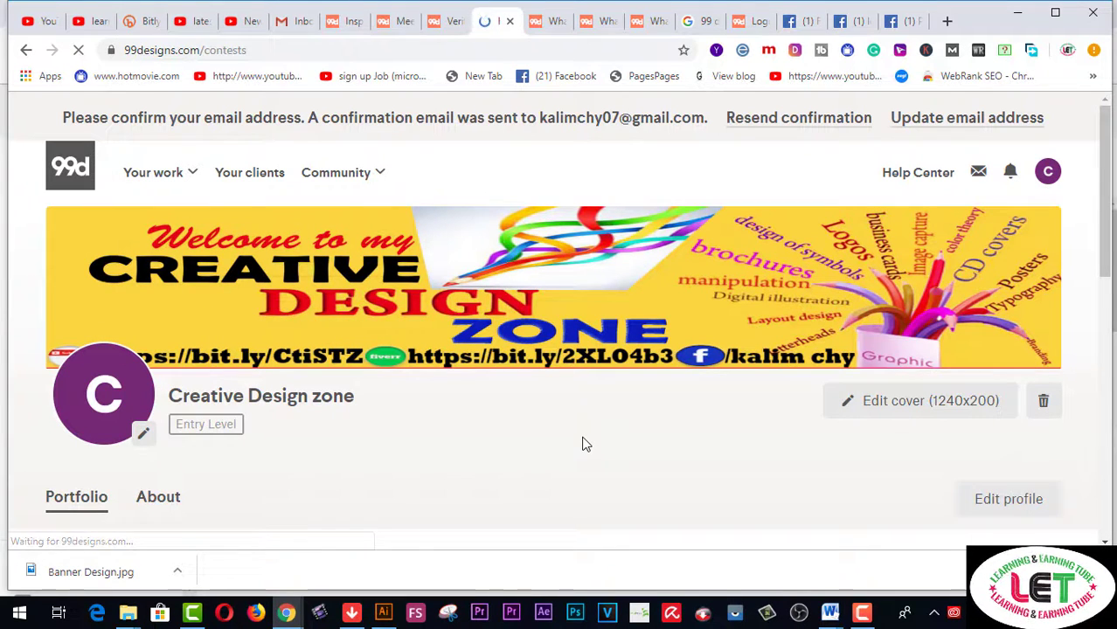
pyautogui.scroll(-1, 585, 445)
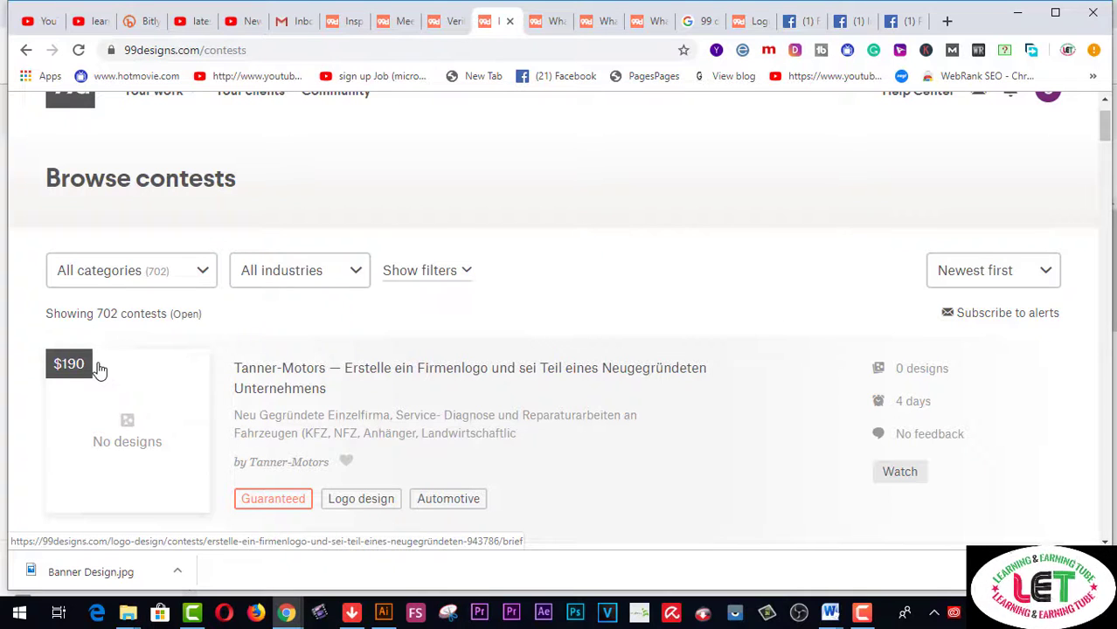
pyautogui.scroll(-2, 99, 371)
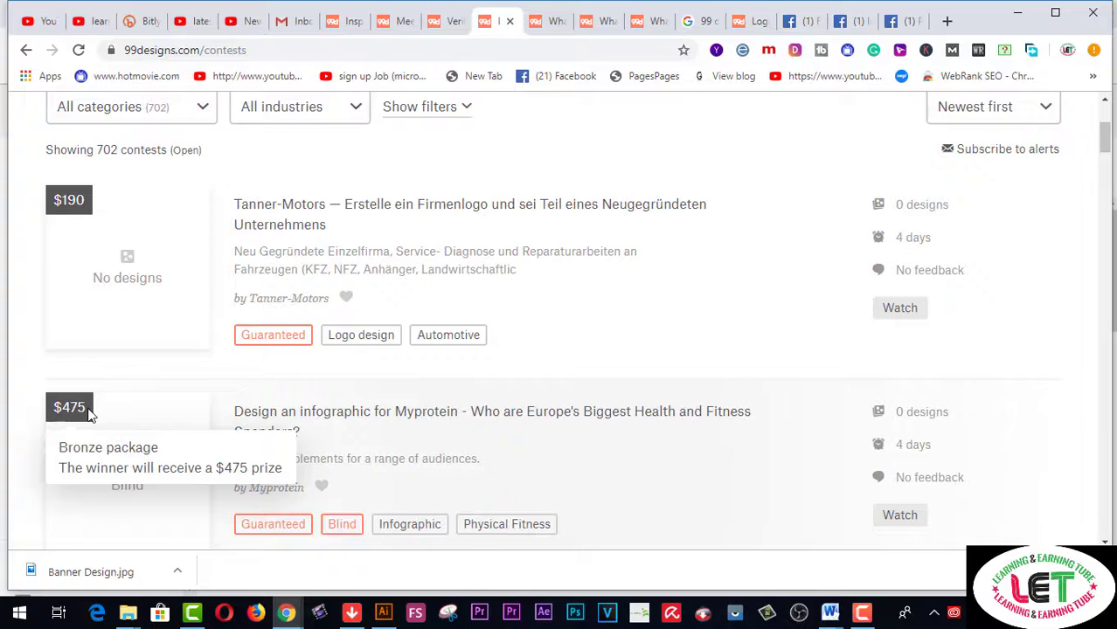
pyautogui.scroll(-3, 90, 410)
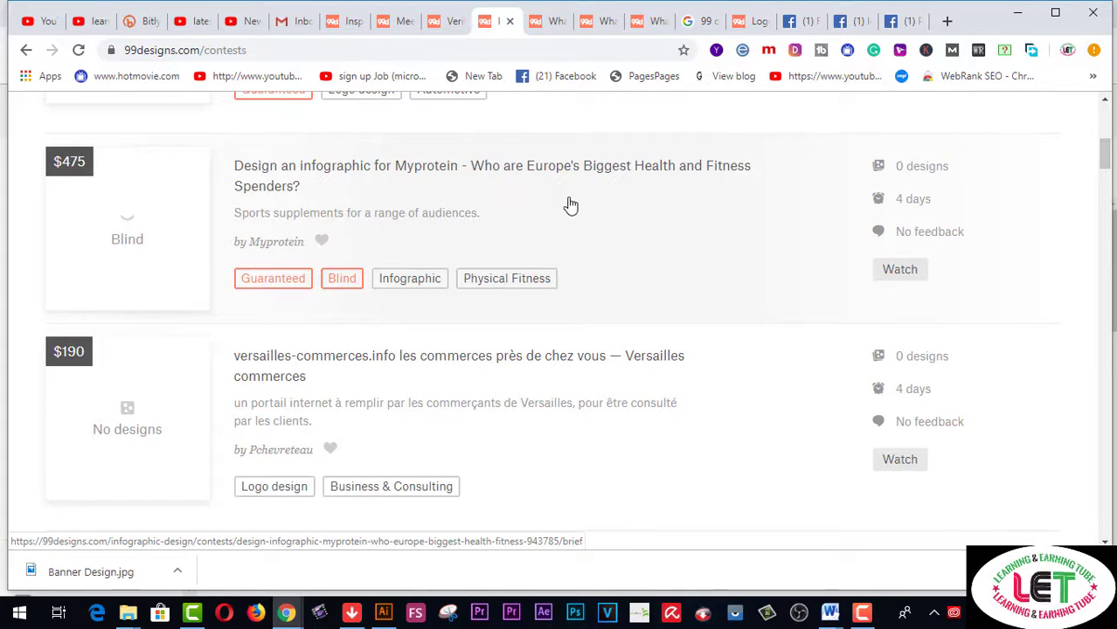
pyautogui.scroll(-2, 570, 205)
pyautogui.scroll(-2, 569, 206)
pyautogui.scroll(-1, 570, 205)
pyautogui.scroll(-1, 569, 206)
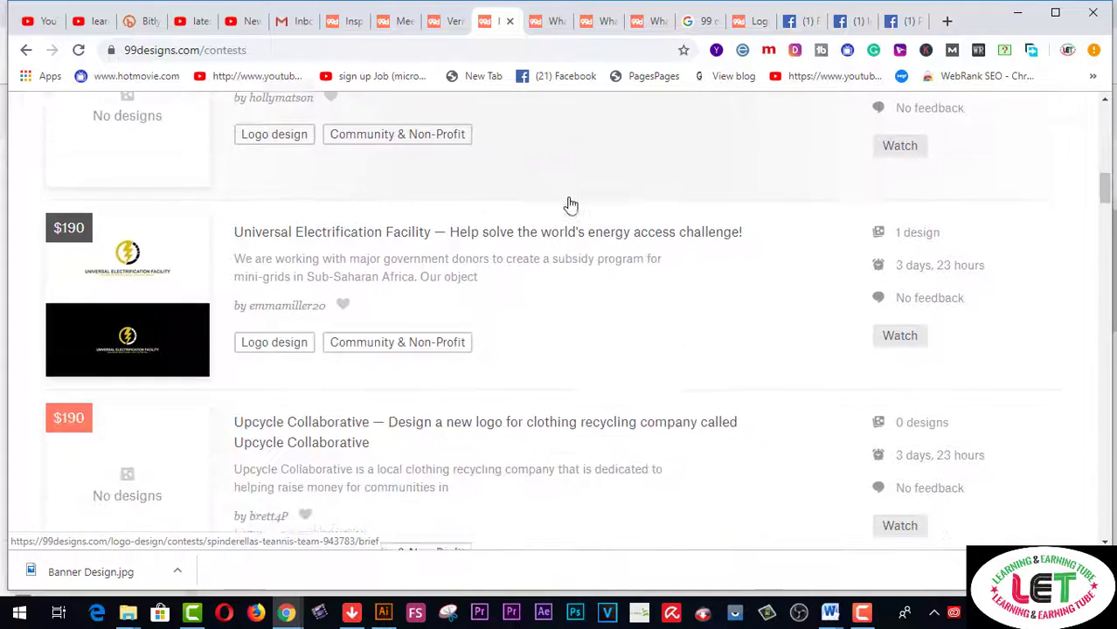
pyautogui.scroll(-1, 570, 205)
pyautogui.scroll(-1, 429, 249)
pyautogui.scroll(-1, 430, 249)
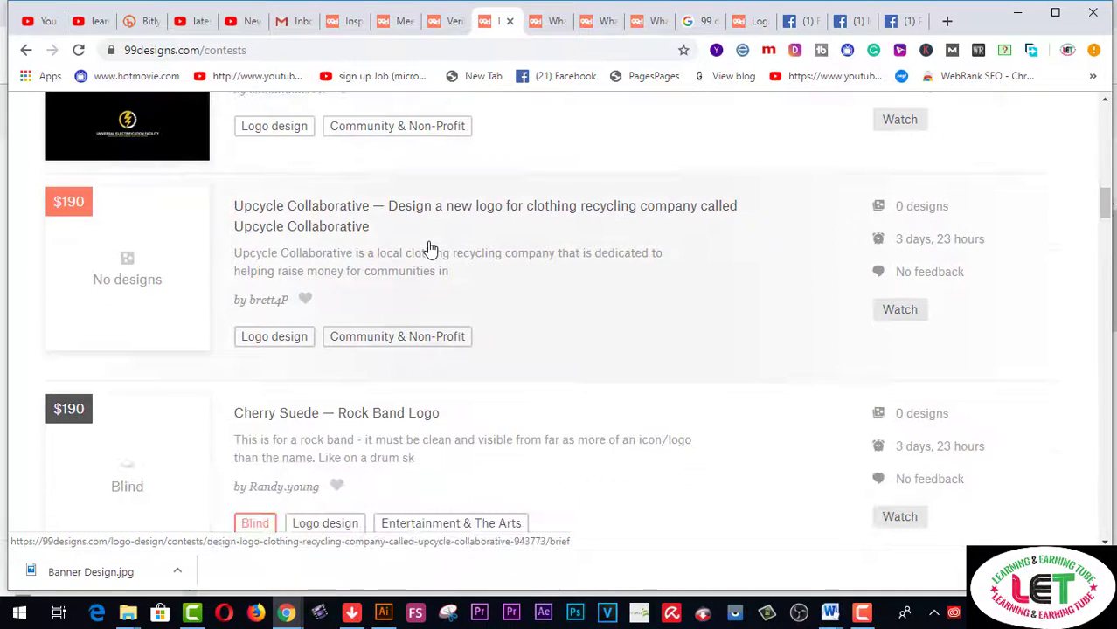
pyautogui.scroll(-1, 402, 288)
pyautogui.scroll(-1, 331, 385)
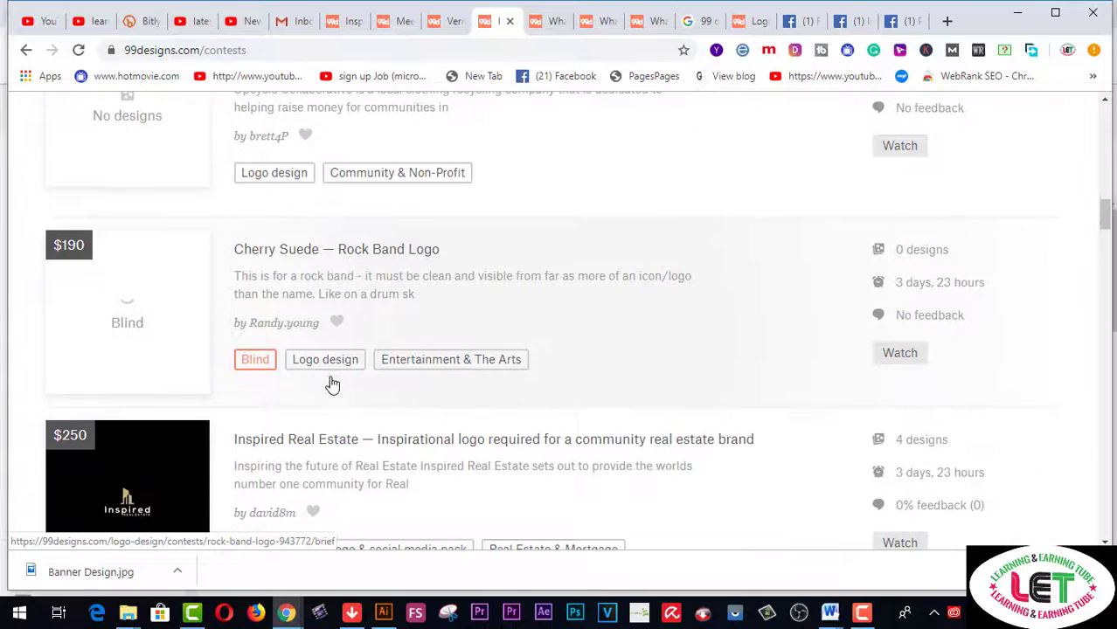
pyautogui.scroll(-1, 339, 381)
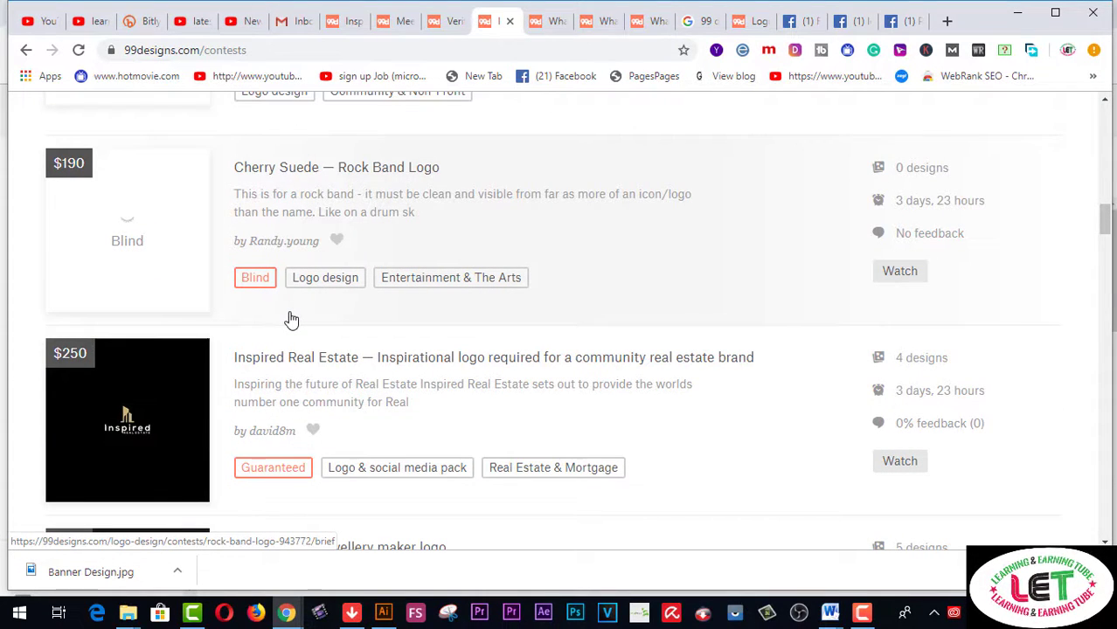
pyautogui.scroll(-1, 369, 352)
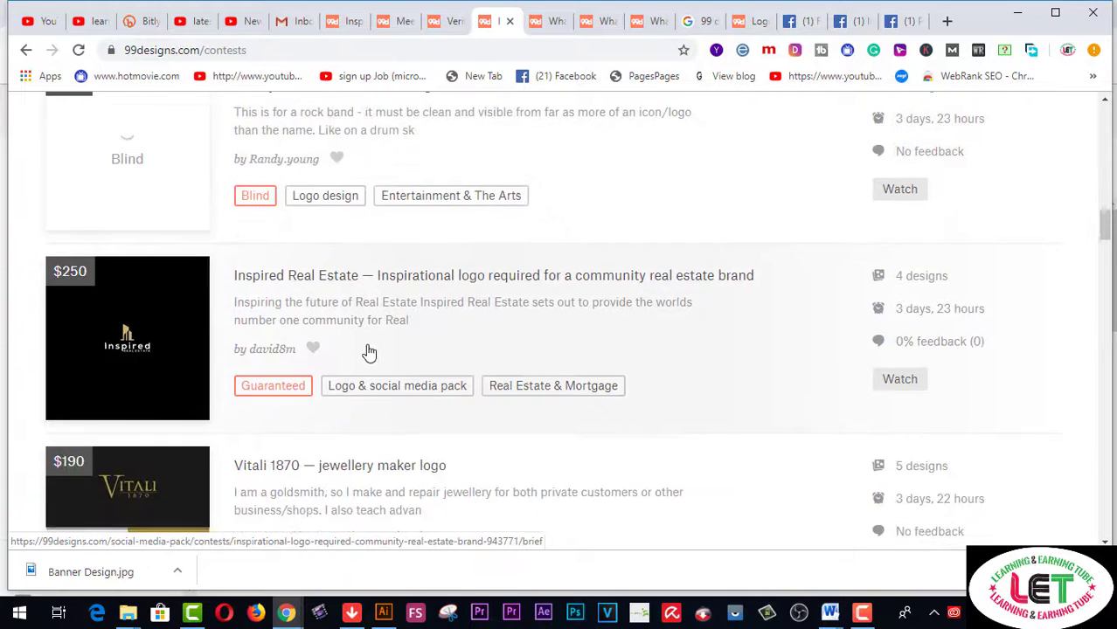
pyautogui.scroll(-1, 368, 352)
pyautogui.scroll(-1, 369, 352)
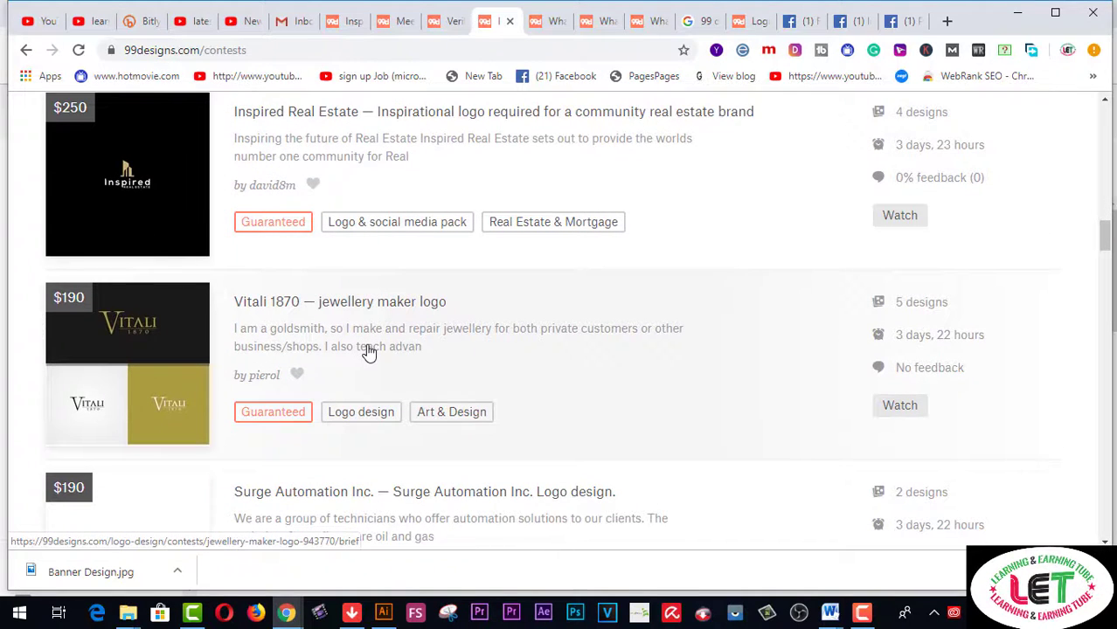
pyautogui.scroll(-2, 241, 385)
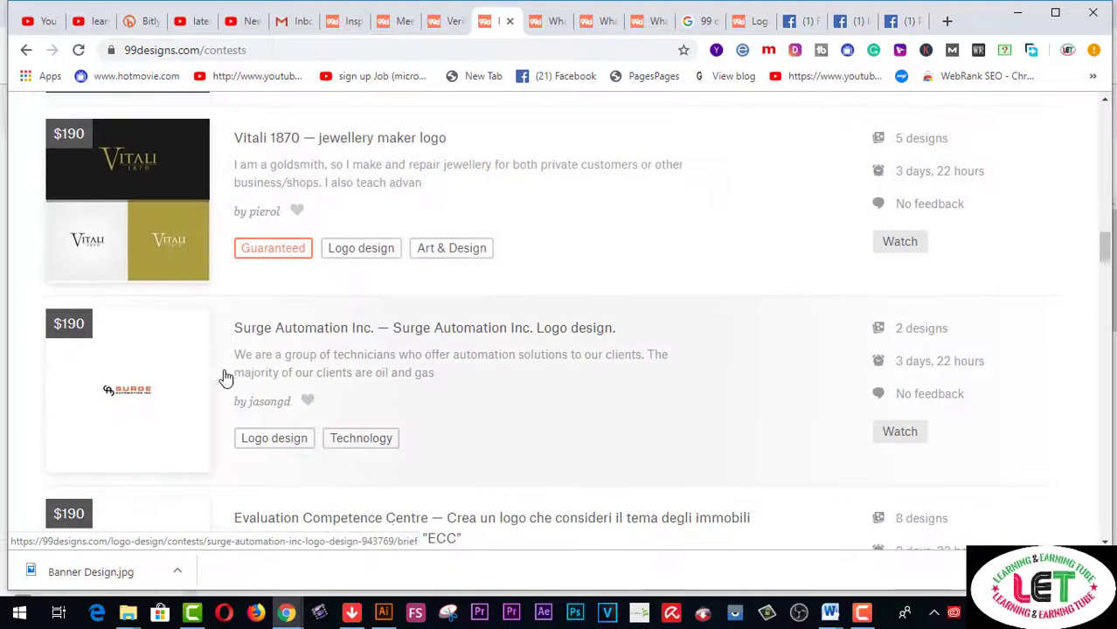
pyautogui.scroll(-3, 240, 292)
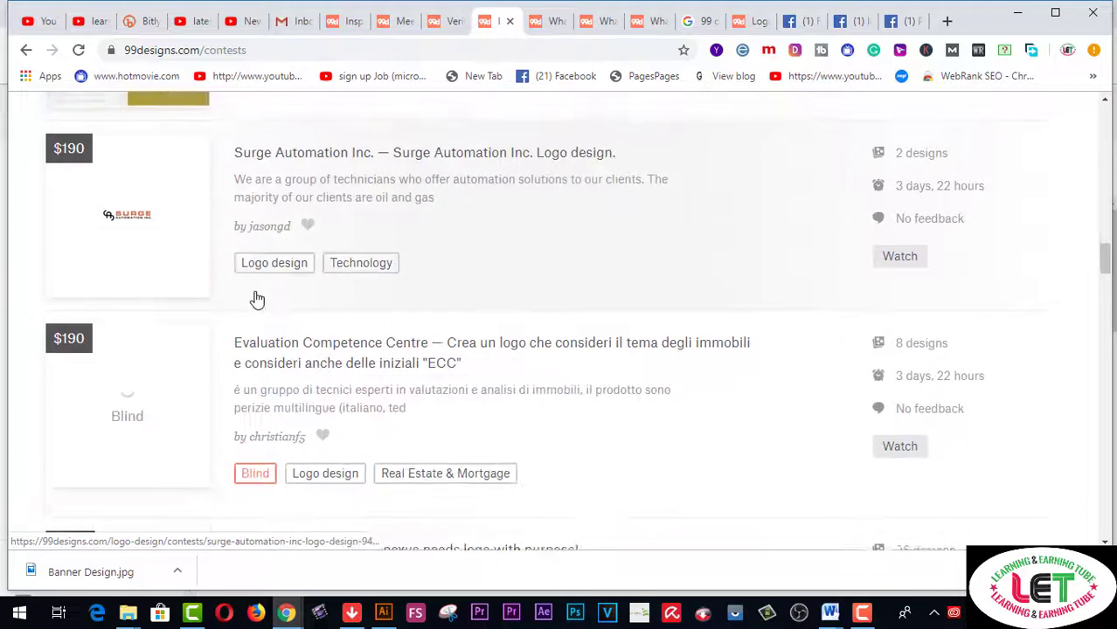
pyautogui.scroll(-3, 278, 319)
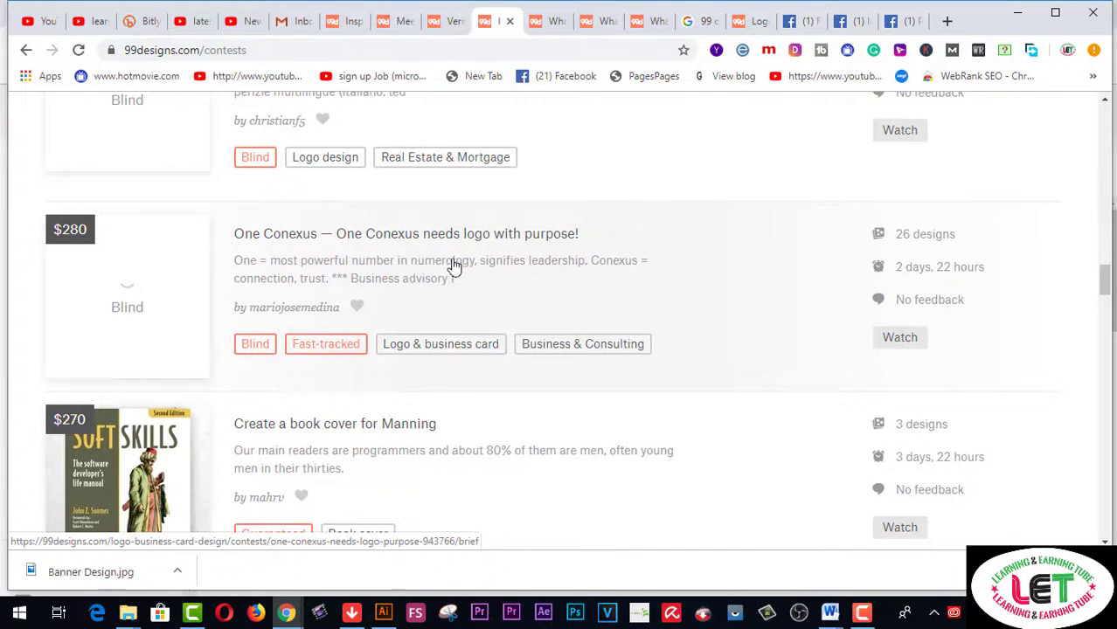
pyautogui.scroll(-3, 491, 347)
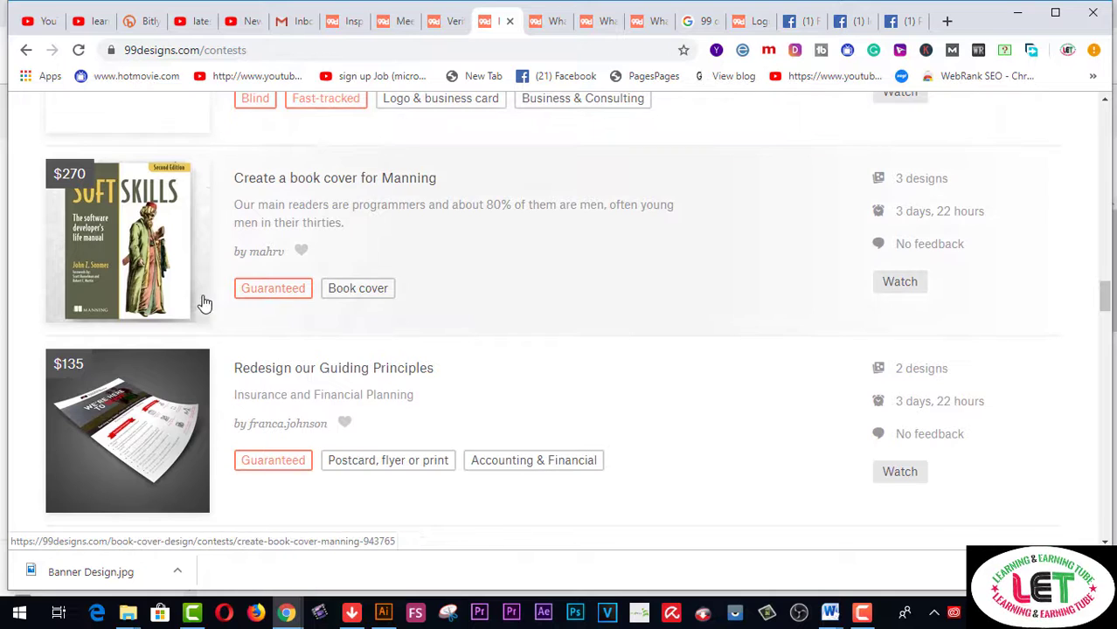
pyautogui.scroll(-2, 447, 267)
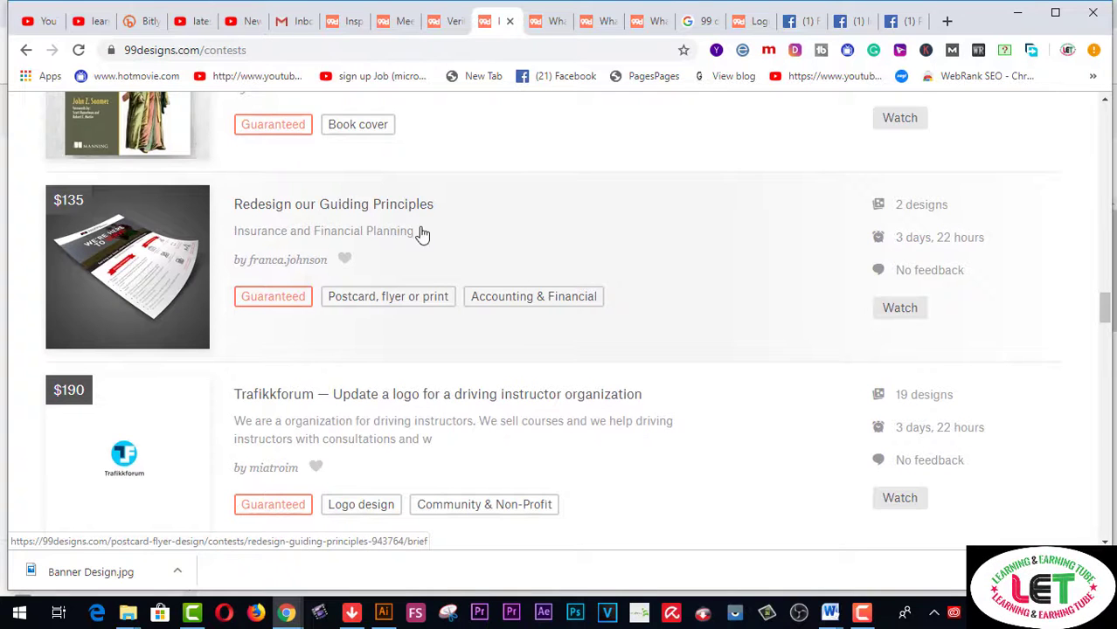
pyautogui.scroll(-3, 492, 258)
pyautogui.scroll(-1, 482, 292)
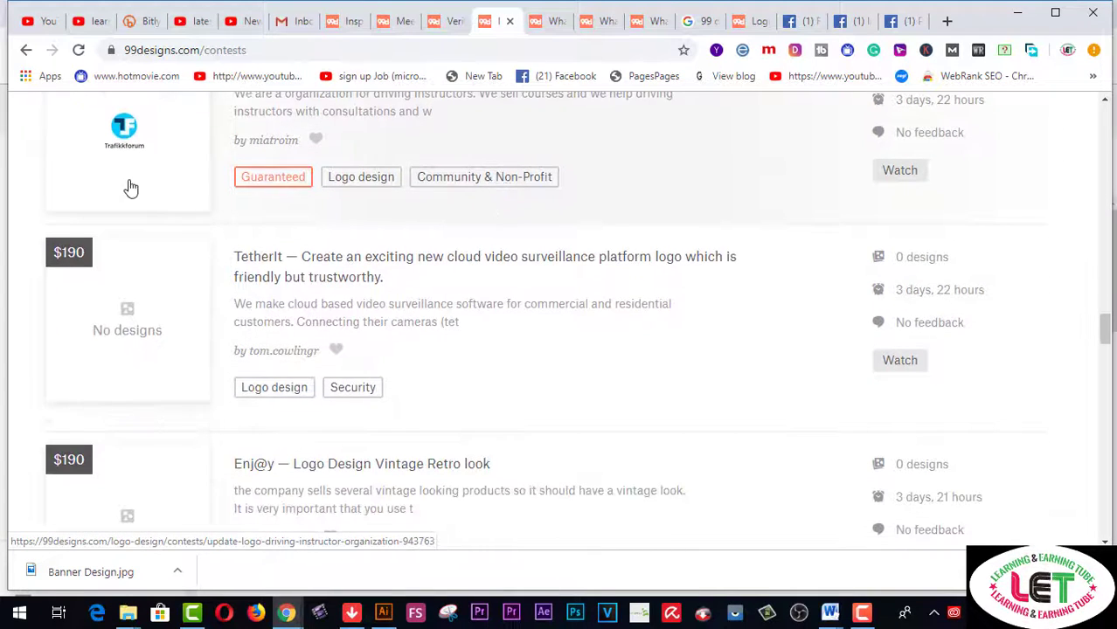
pyautogui.scroll(-3, 392, 291)
pyautogui.scroll(-1, 393, 292)
pyautogui.scroll(-3, 392, 292)
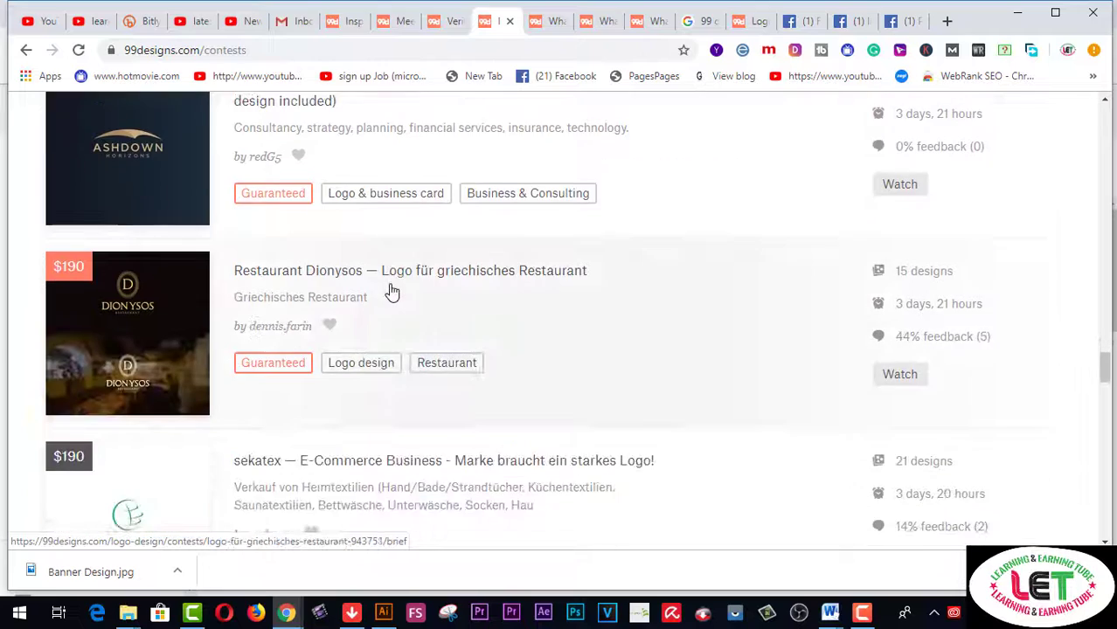
pyautogui.scroll(-3, 392, 292)
pyautogui.scroll(-3, 393, 292)
pyautogui.scroll(-2, 392, 292)
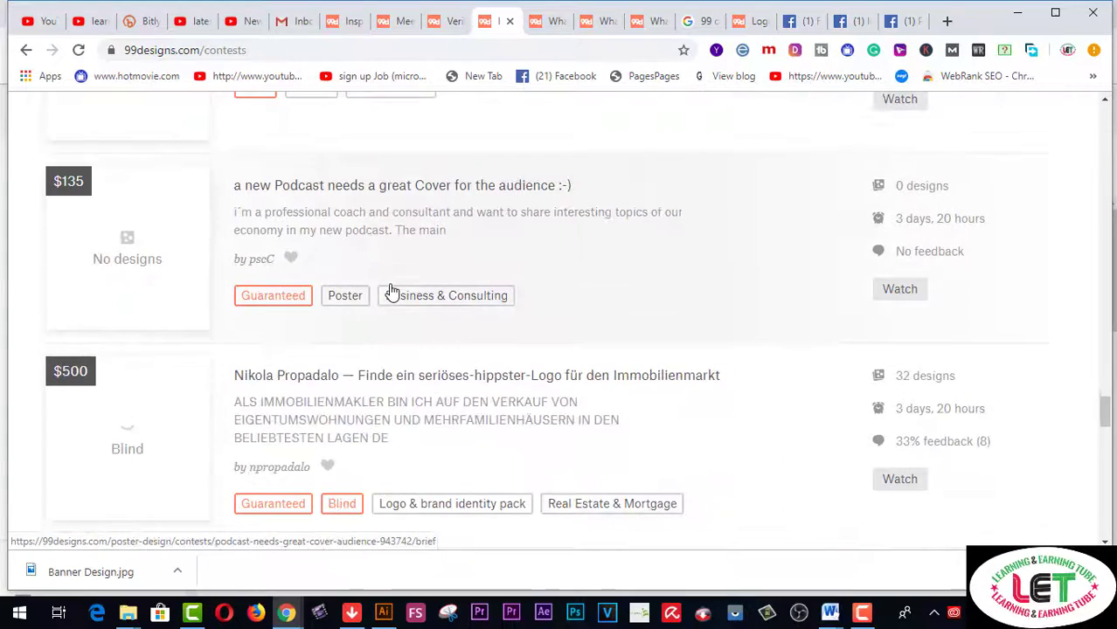
pyautogui.scroll(4, 392, 292)
pyautogui.scroll(-4, 392, 292)
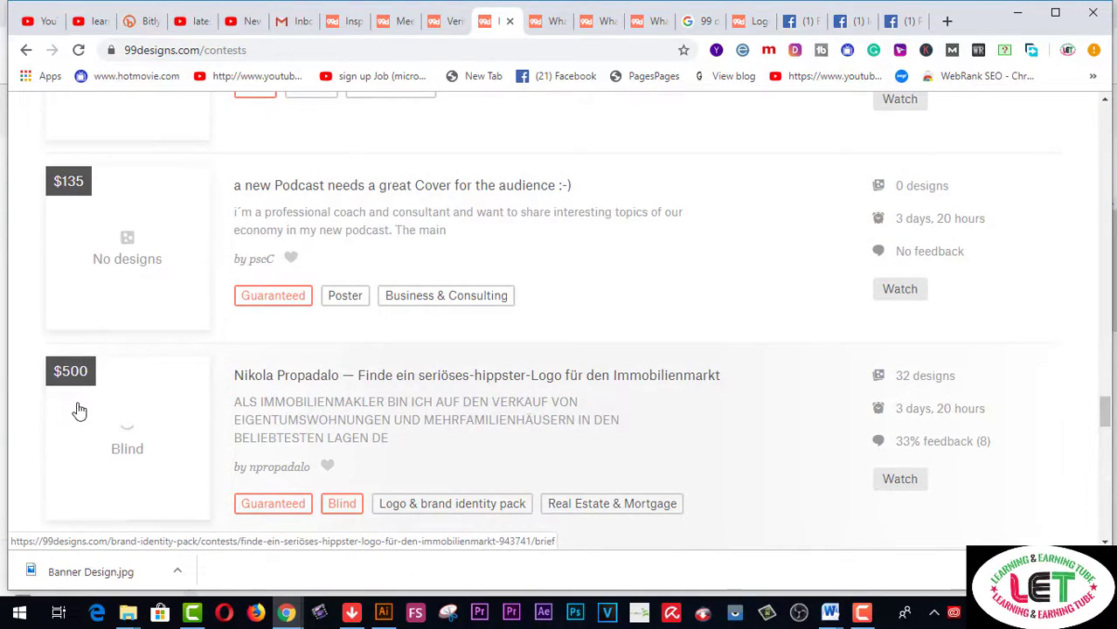
pyautogui.scroll(-2, 570, 428)
pyautogui.scroll(-2, 593, 427)
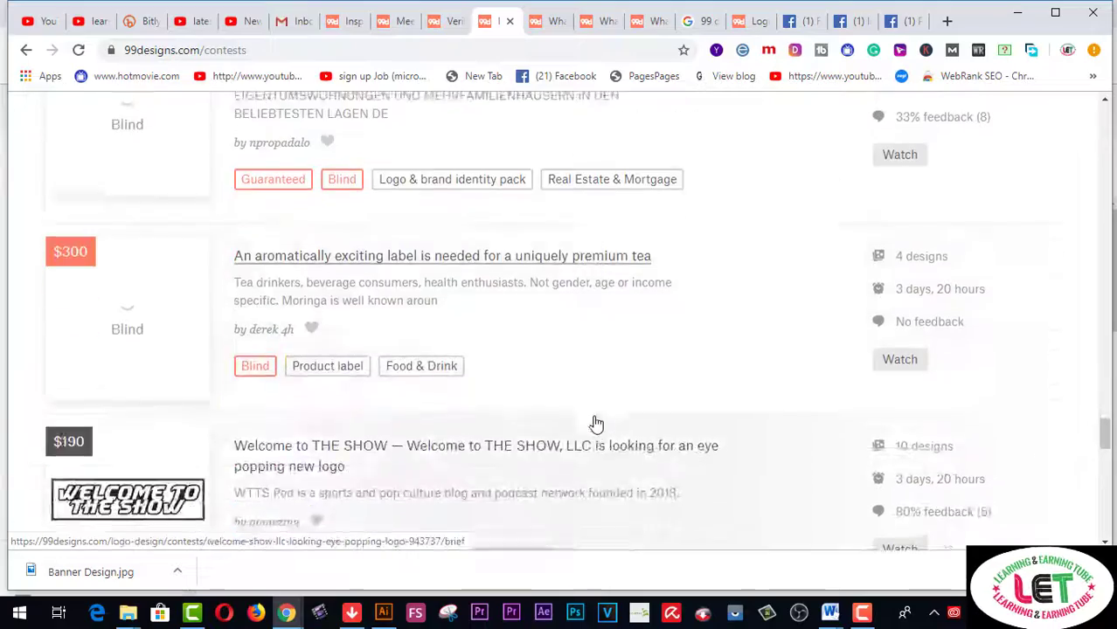
pyautogui.scroll(7, 229, 380)
pyautogui.scroll(9, 177, 302)
pyautogui.scroll(5, 178, 302)
pyautogui.scroll(5, 184, 305)
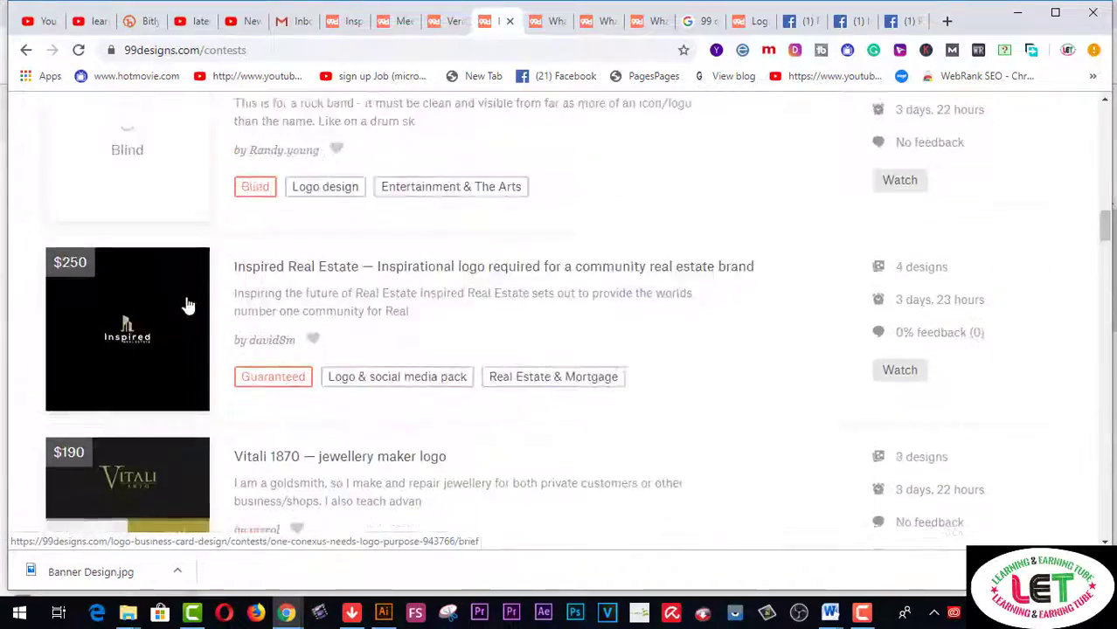
pyautogui.scroll(5, 184, 305)
pyautogui.scroll(5, 186, 305)
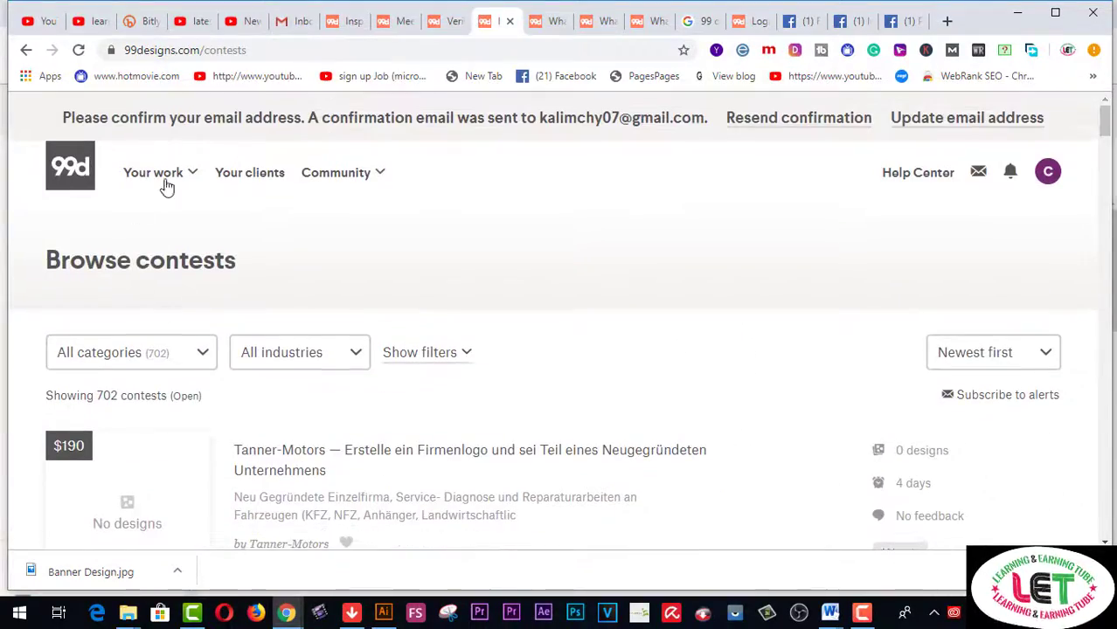
# Step: Open the Your projects dashboard, which shows no projects found, and show the 'Your work' options again
pyautogui.click(162, 174)
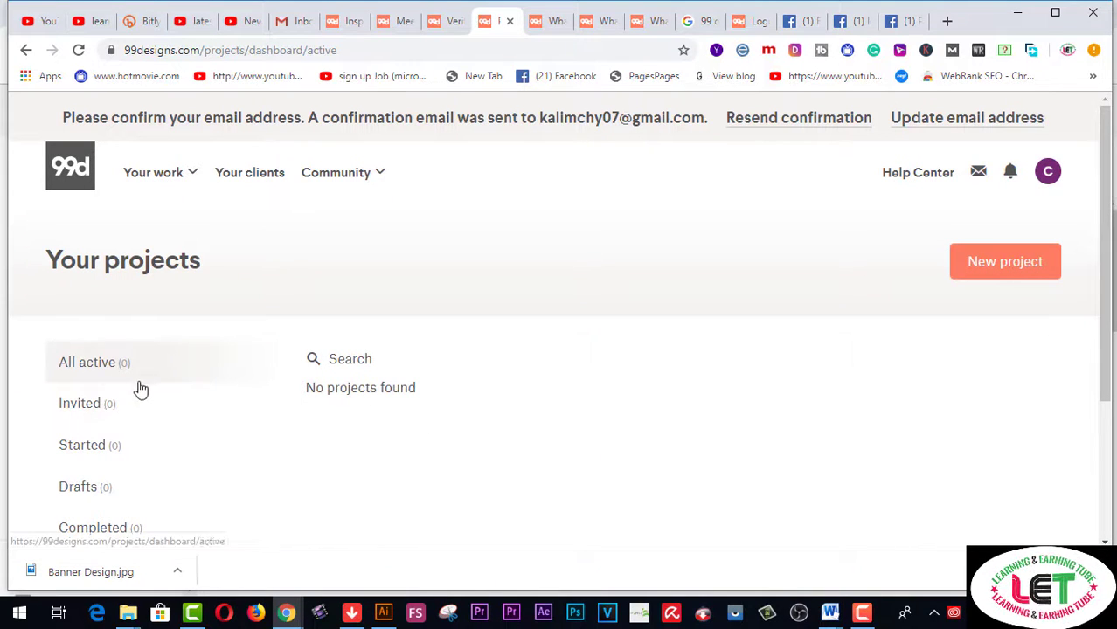
pyautogui.scroll(-2, 155, 461)
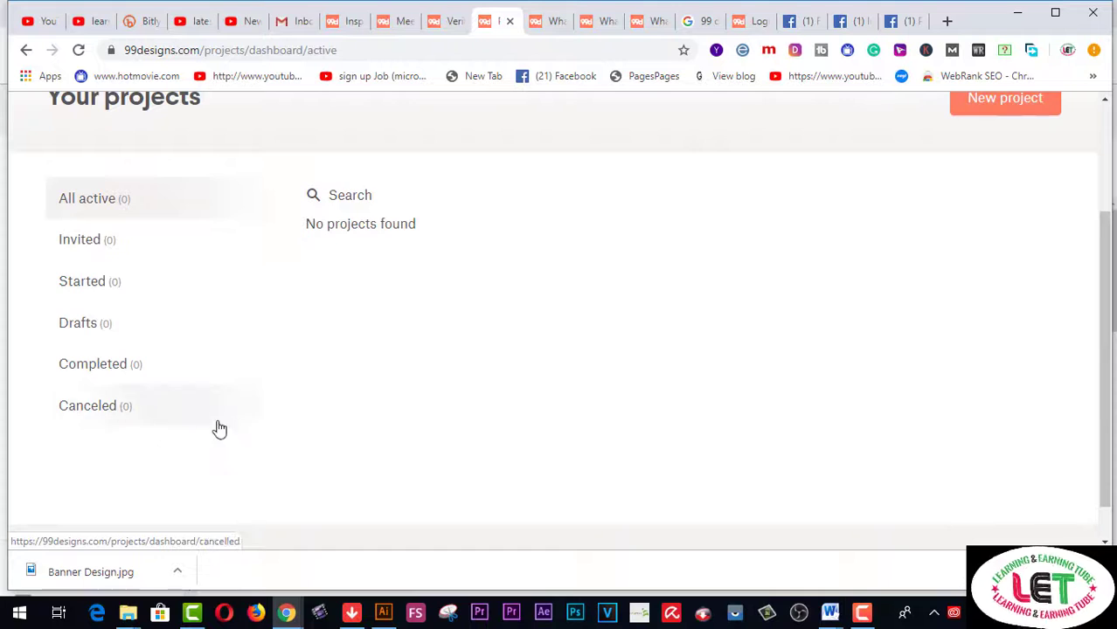
pyautogui.scroll(2, 254, 419)
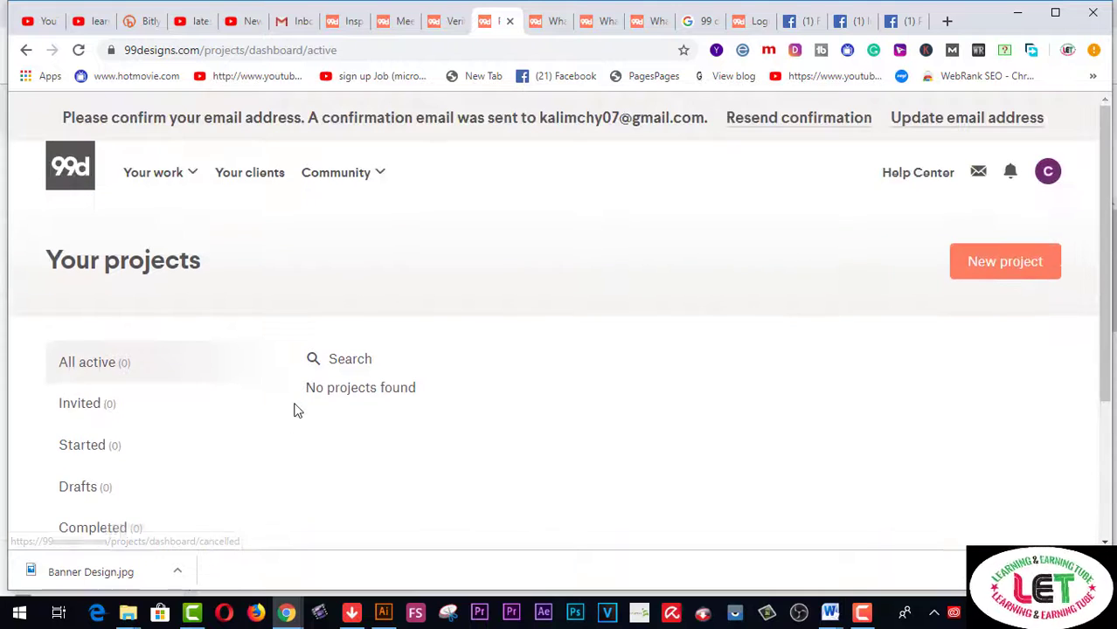
pyautogui.click(189, 173)
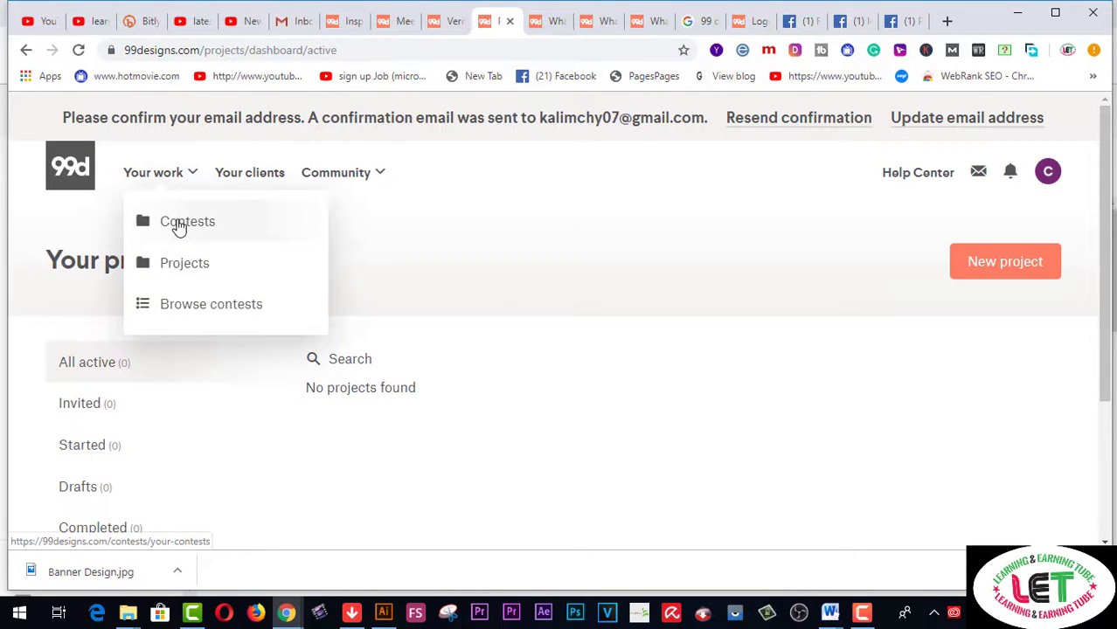
# Step: Open the Your contests dashboard, keeping default sort and the Active status filter, showing 0 contests
pyautogui.click(1041, 400)
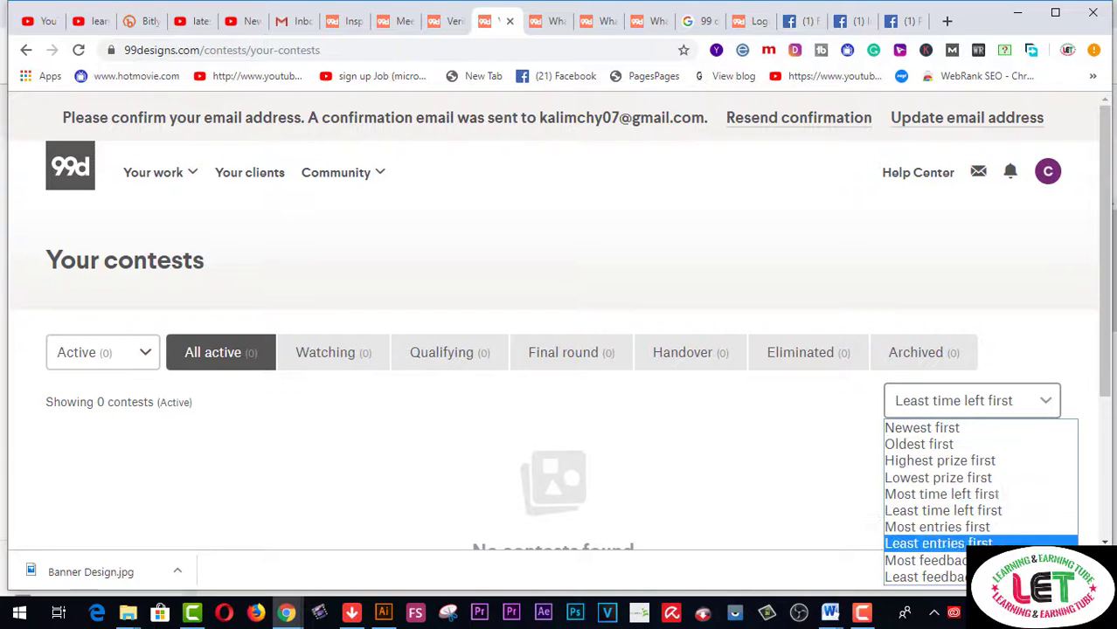
pyautogui.click(903, 282)
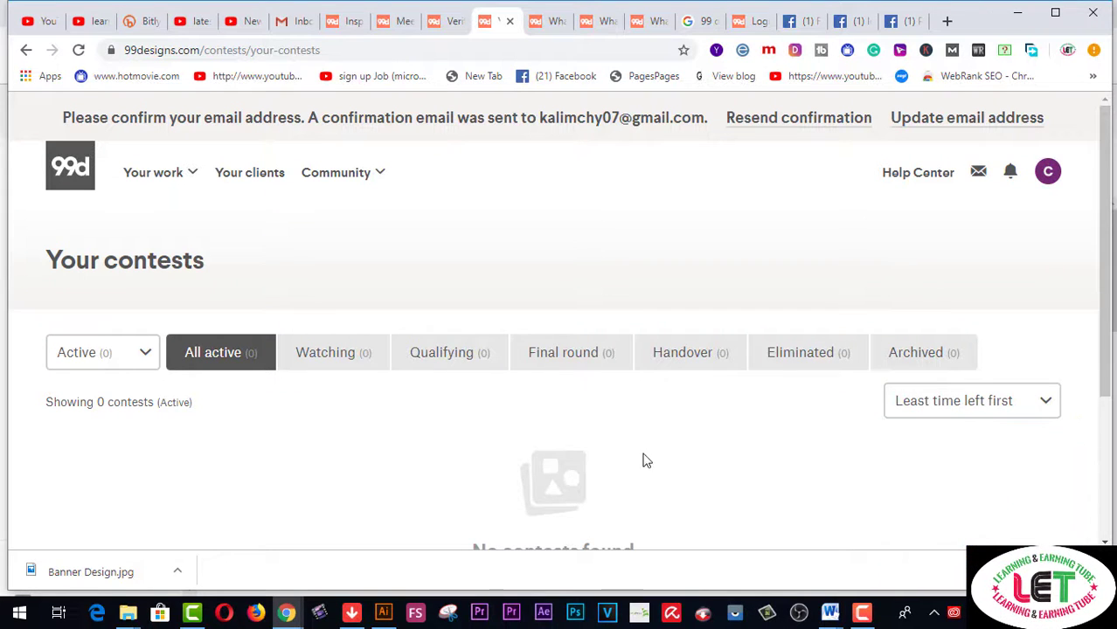
pyautogui.scroll(-2, 643, 450)
pyautogui.scroll(2, 649, 434)
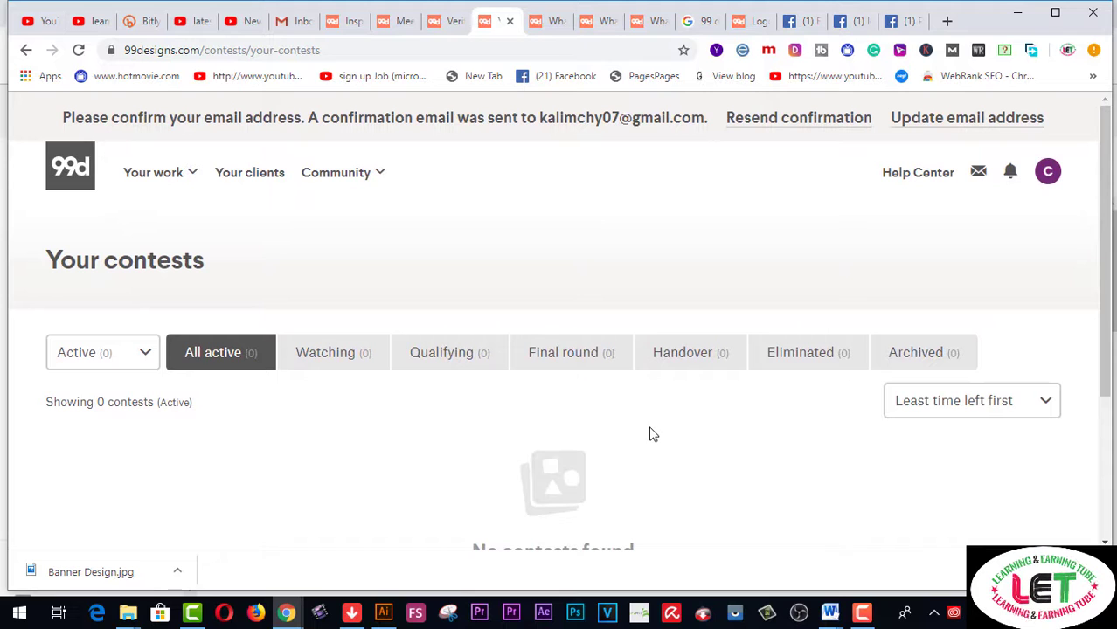
pyautogui.click(147, 357)
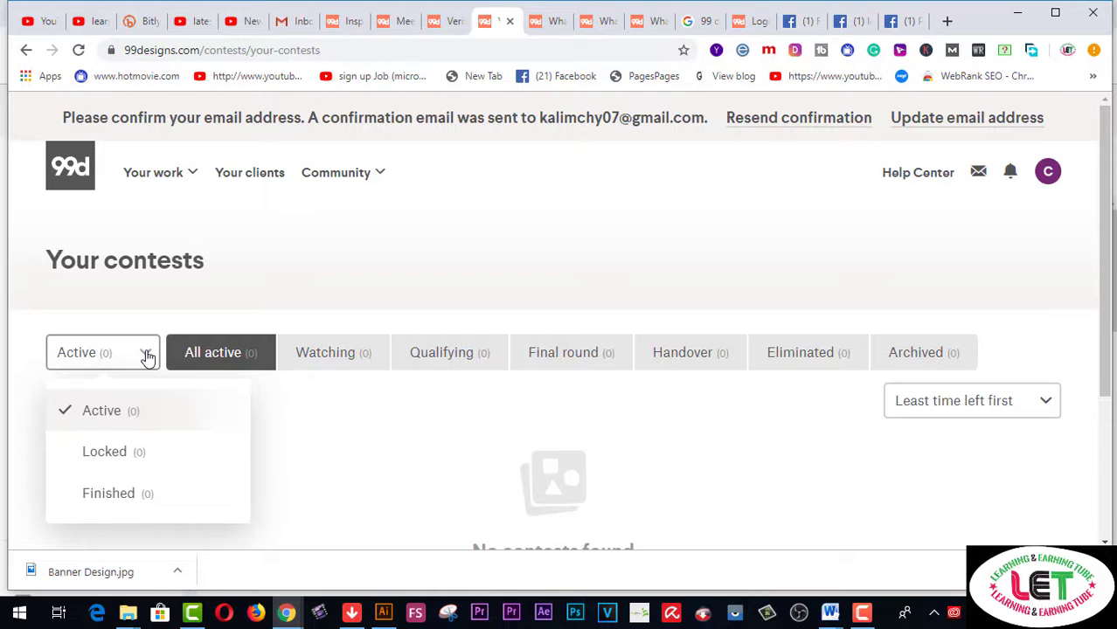
pyautogui.click(316, 252)
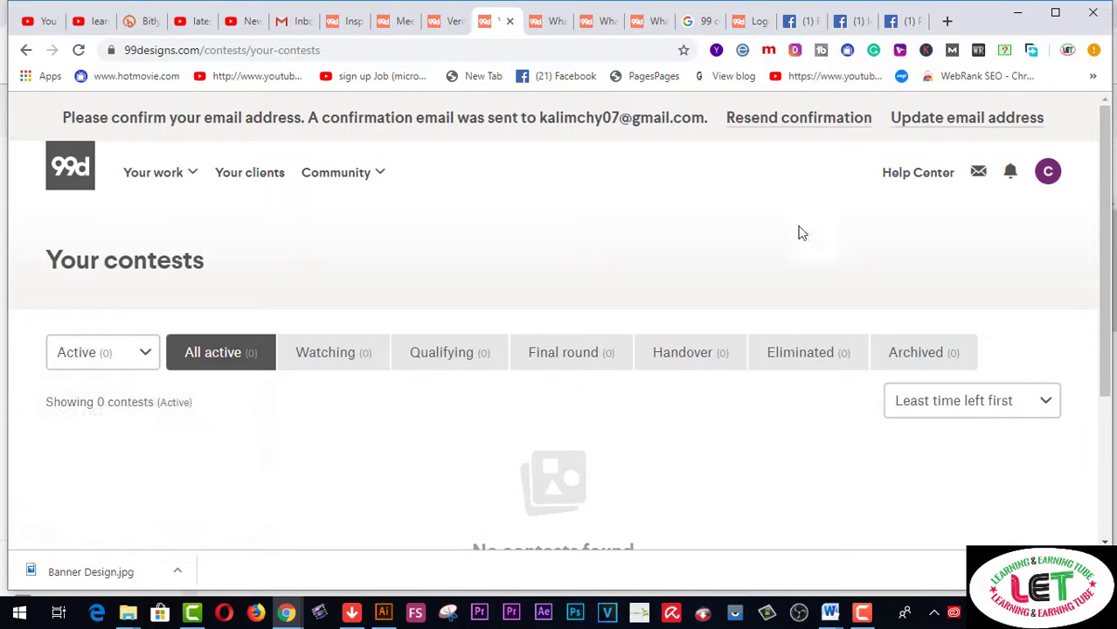
pyautogui.scroll(-1, 995, 241)
pyautogui.scroll(1, 994, 248)
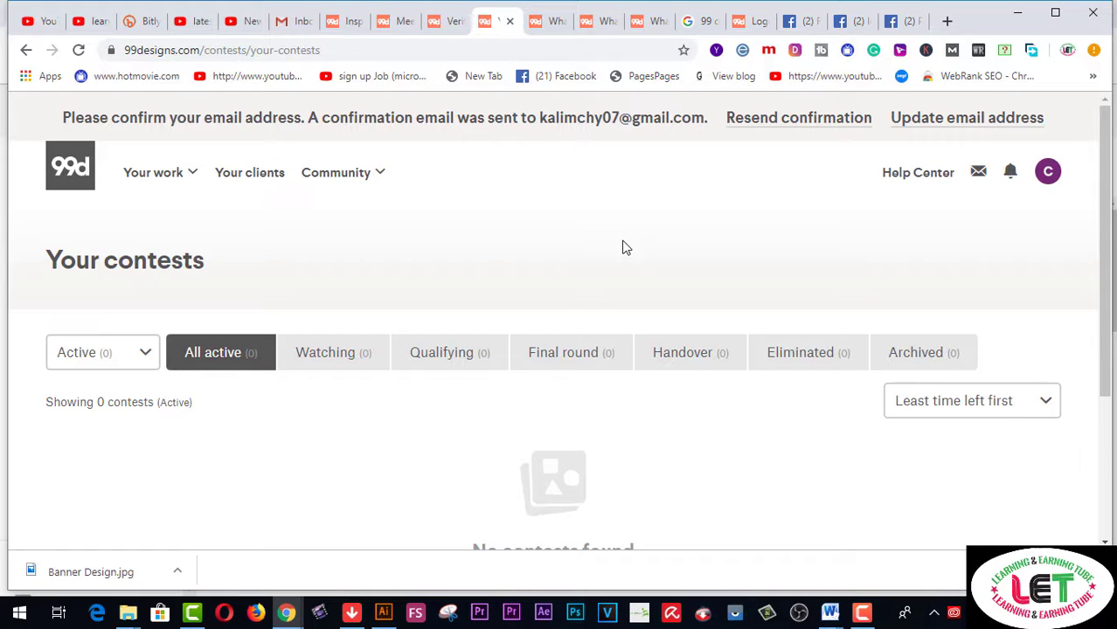
# Step: Return to the learning & earning tube channel's Playlists tab and scroll to its lower playlists
pyautogui.click(95, 22)
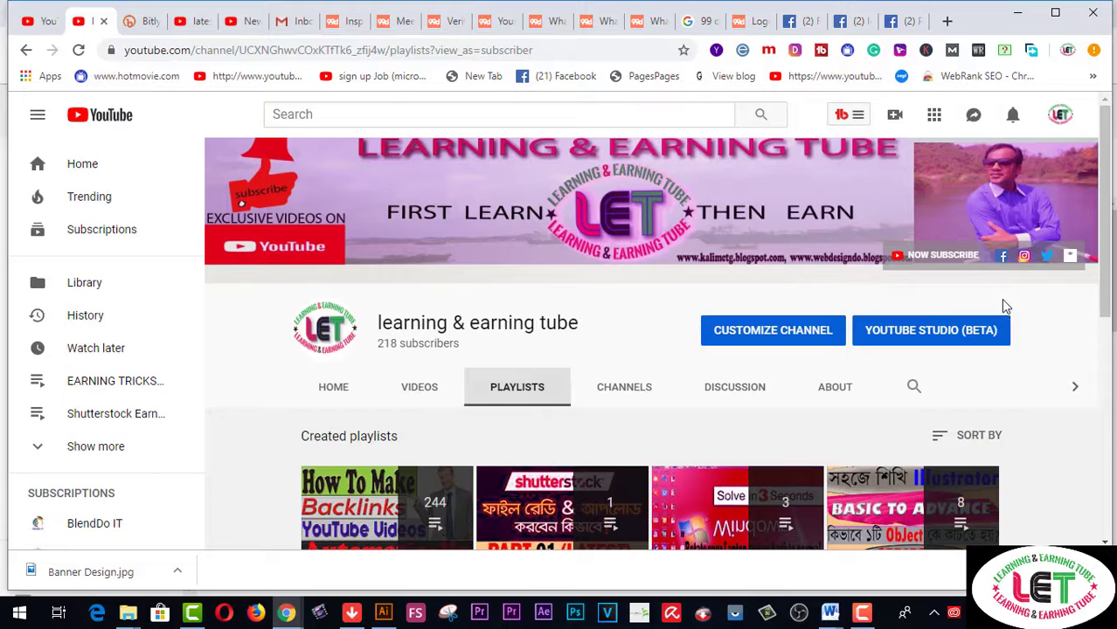
pyautogui.moveTo(957, 204)
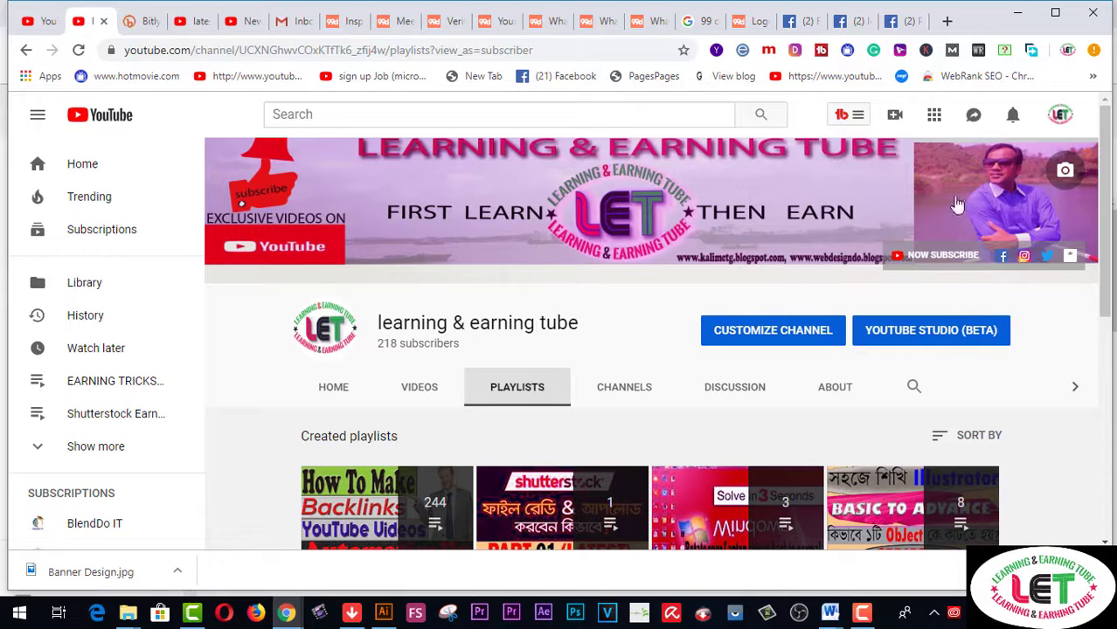
pyautogui.scroll(-2, 647, 367)
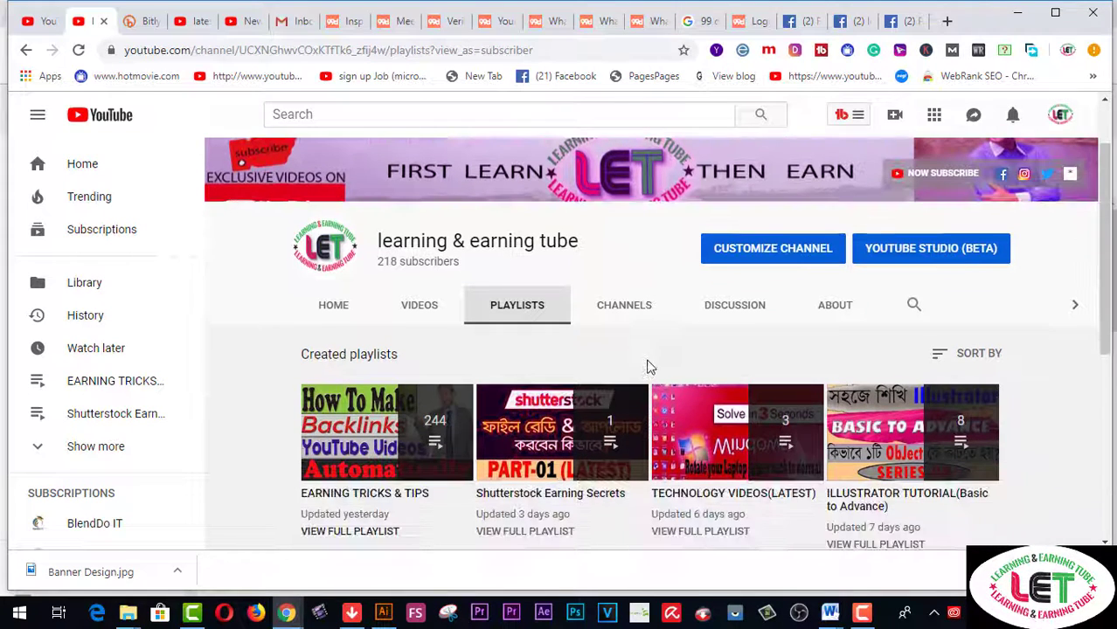
pyautogui.scroll(-2, 648, 367)
pyautogui.scroll(-1, 648, 367)
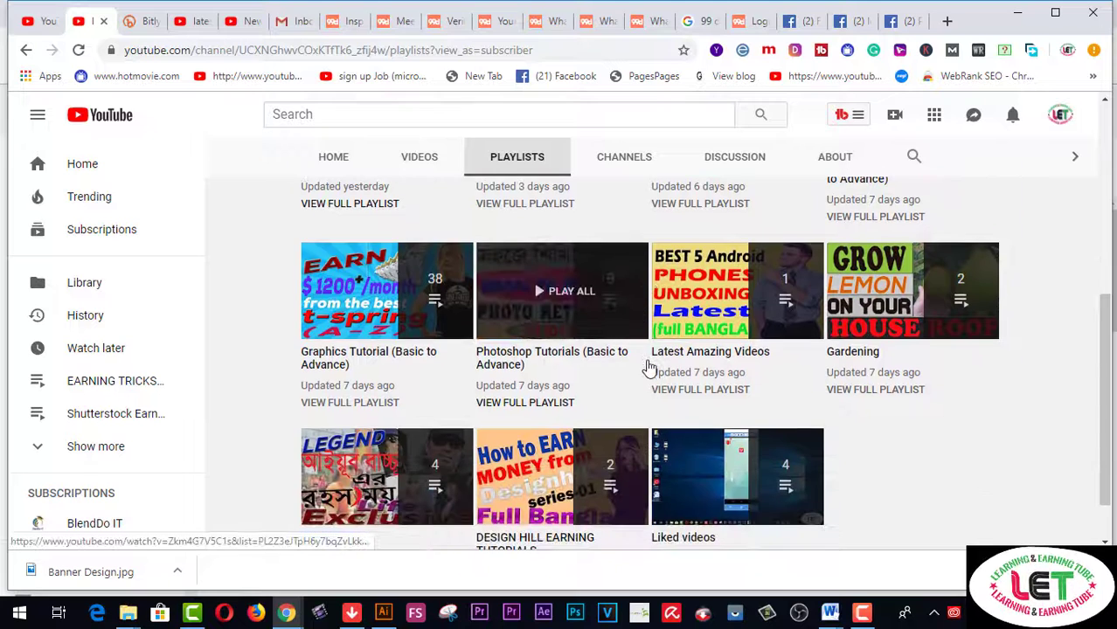
pyautogui.scroll(-1, 647, 367)
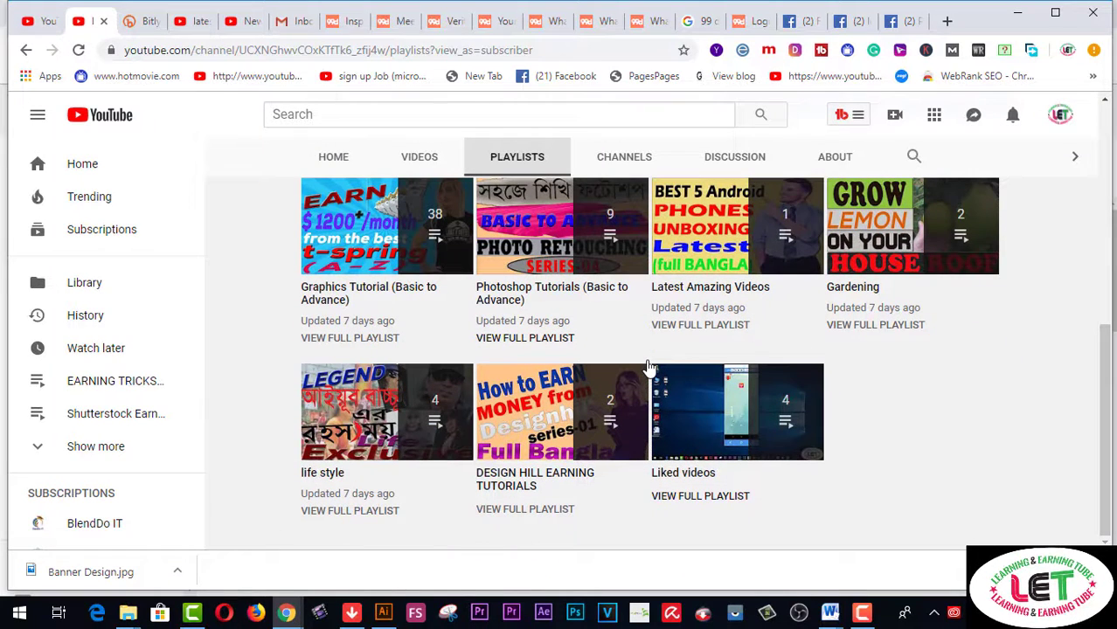